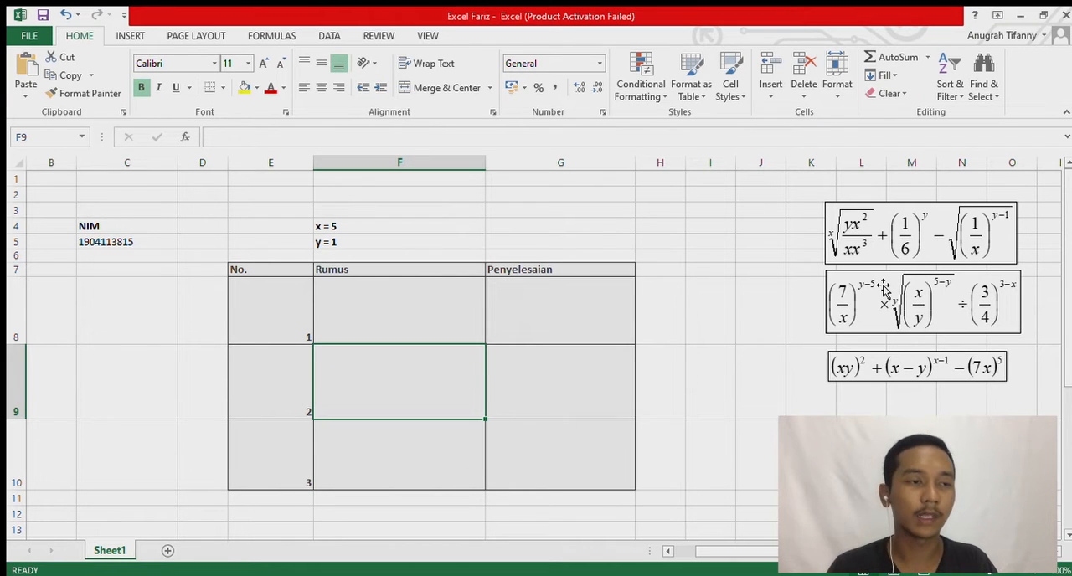
# Insert a new equation box and place it in the Rumus cell of row No. 1 (F8).
pyautogui.click(452, 289)
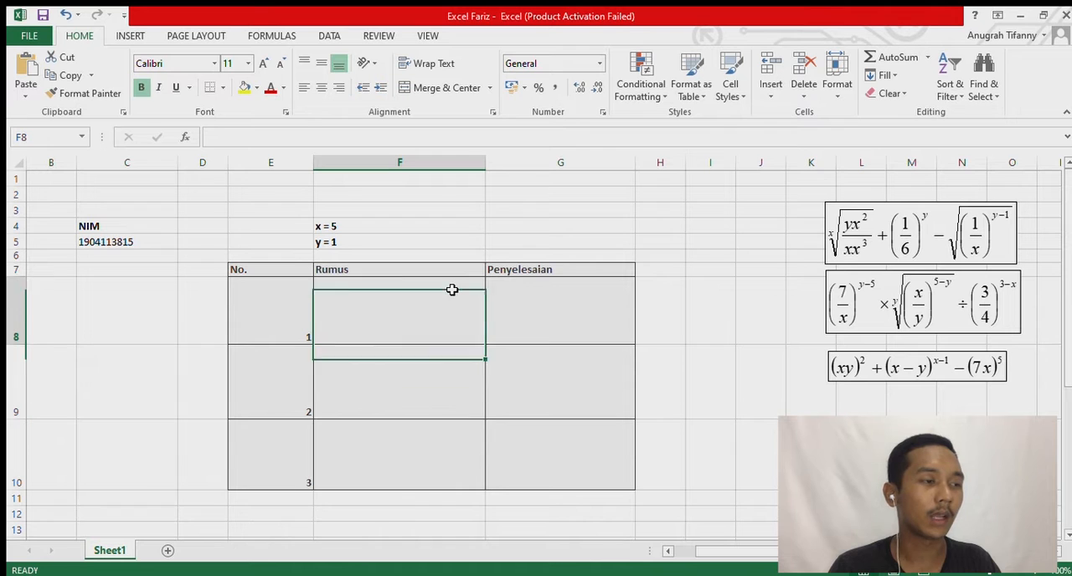
pyautogui.click(130, 36)
pyautogui.click(985, 57)
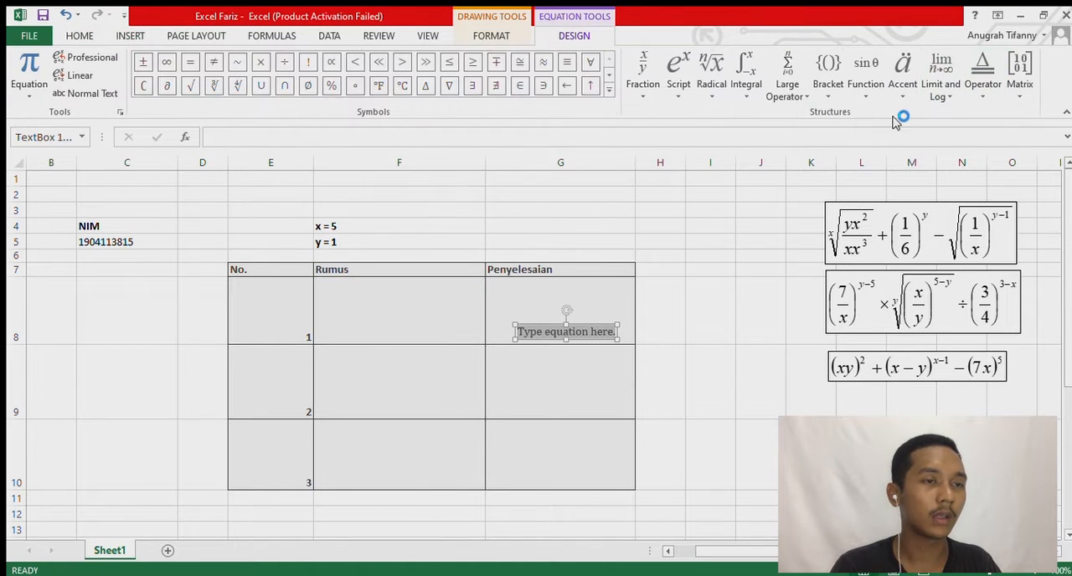
pyautogui.moveTo(564, 329); pyautogui.dragTo(359, 290)
pyautogui.click(447, 338)
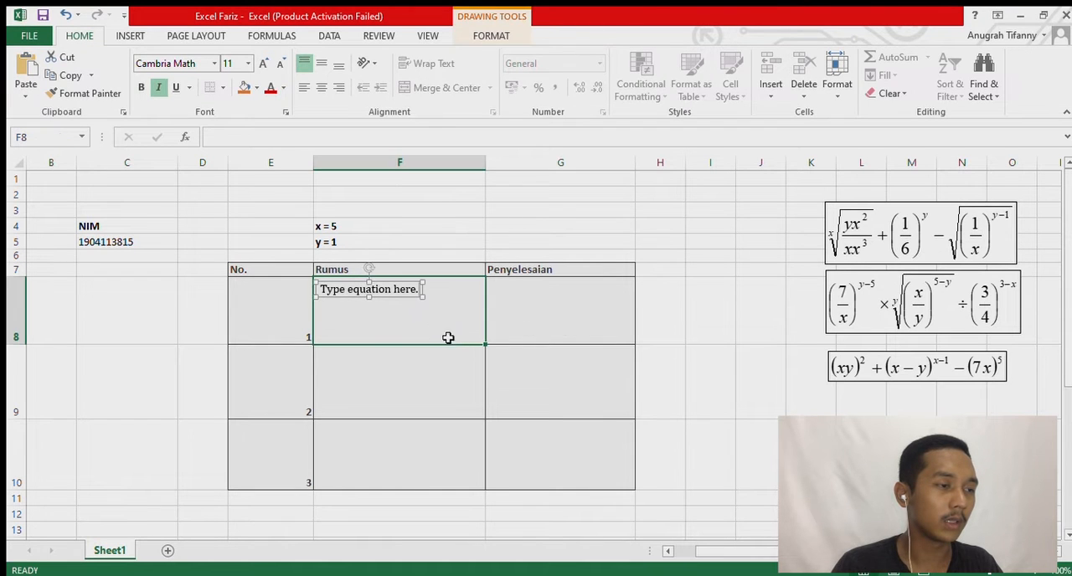
# Enlarge the equation box so that it fills the width and height of cell F8.
pyautogui.click(402, 293)
pyautogui.moveTo(424, 297); pyautogui.dragTo(480, 341)
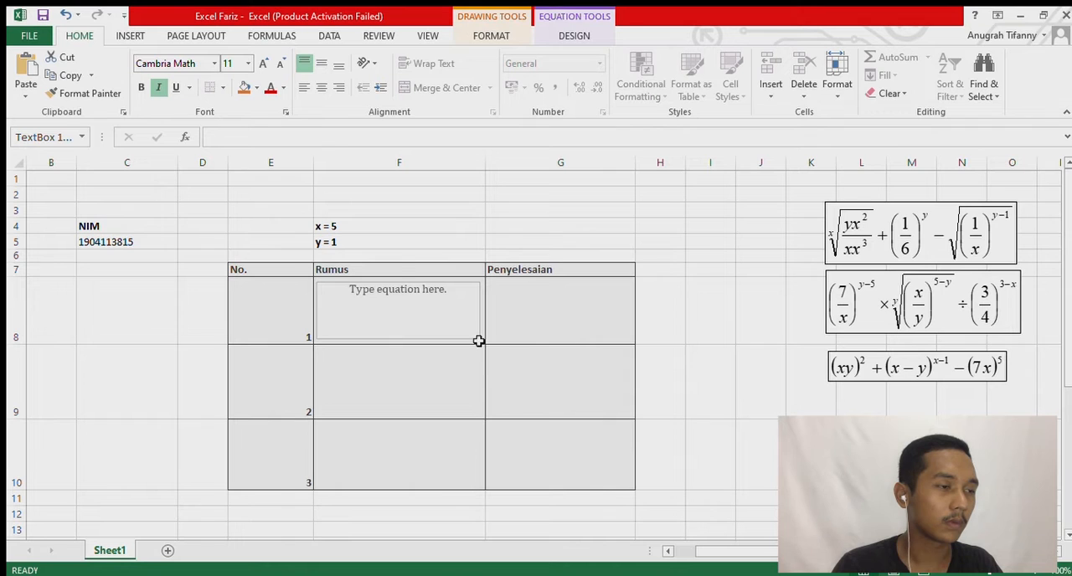
pyautogui.click(400, 305)
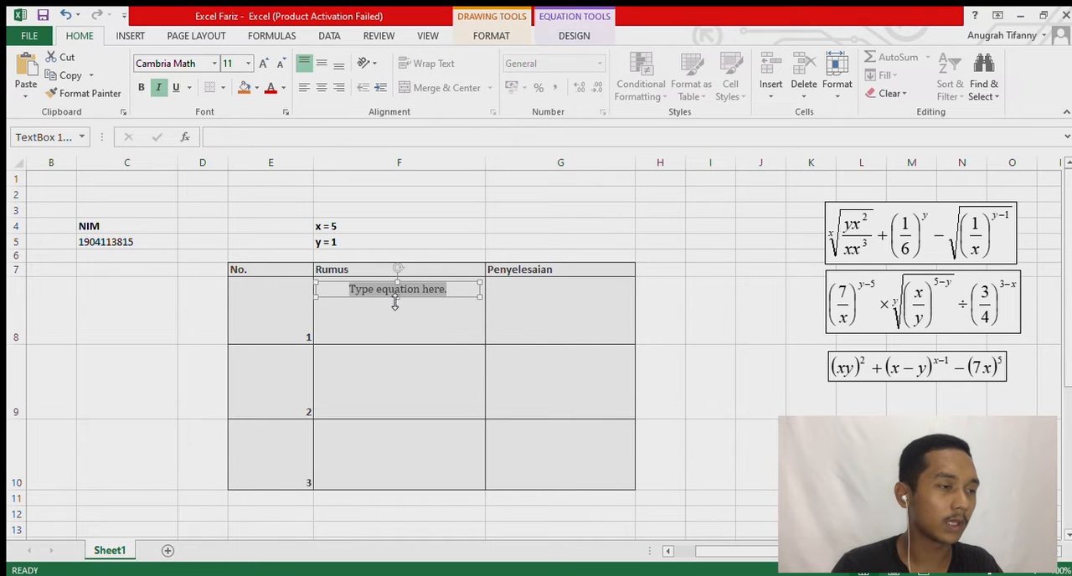
pyautogui.moveTo(397, 303); pyautogui.dragTo(408, 342)
pyautogui.click(419, 303)
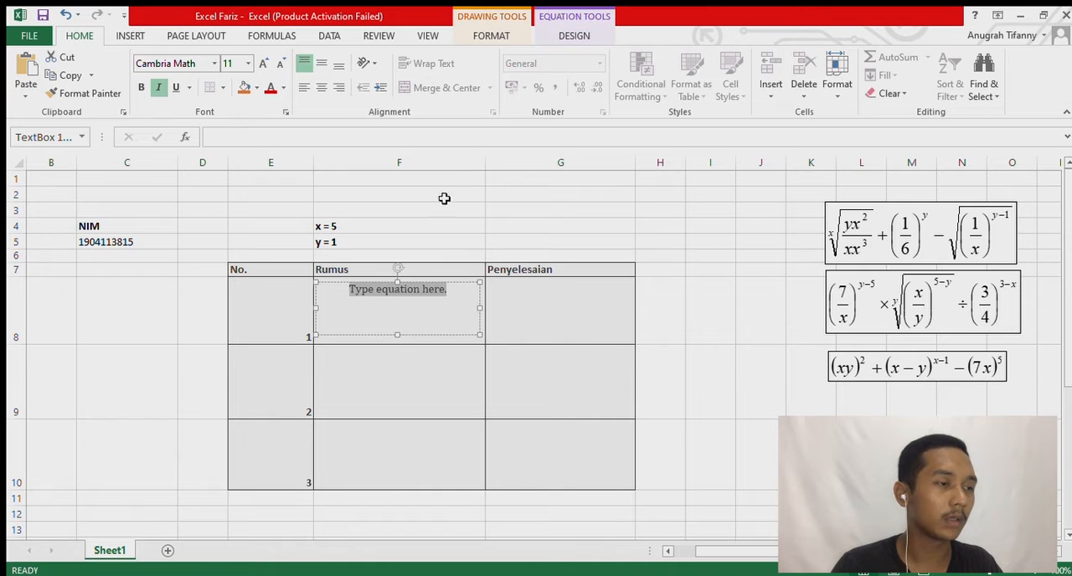
# Build a radical with an index containing a fraction whose numerator and denominator each have a superscript.
pyautogui.click(575, 34)
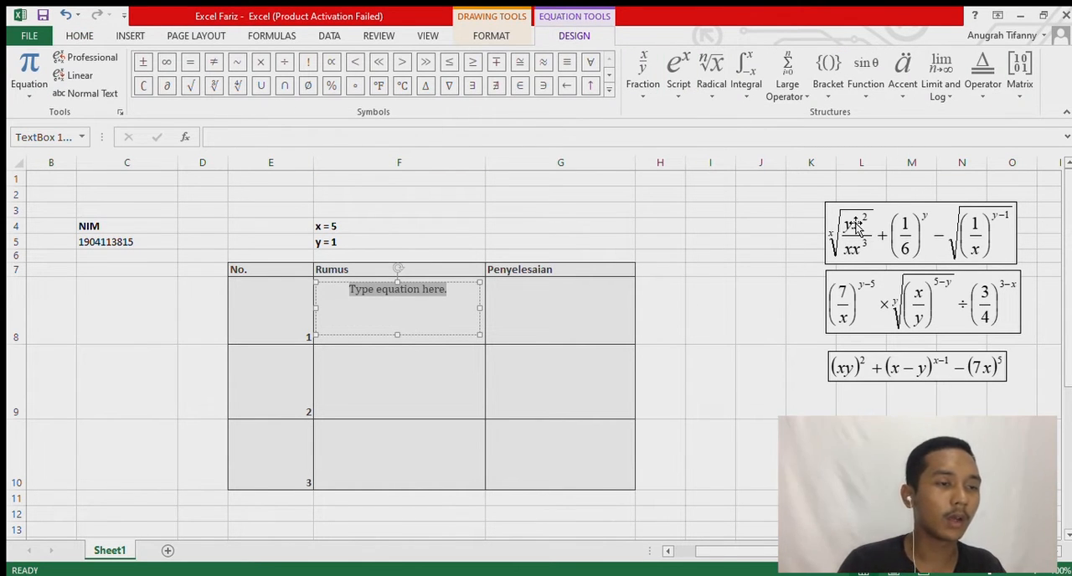
pyautogui.click(712, 74)
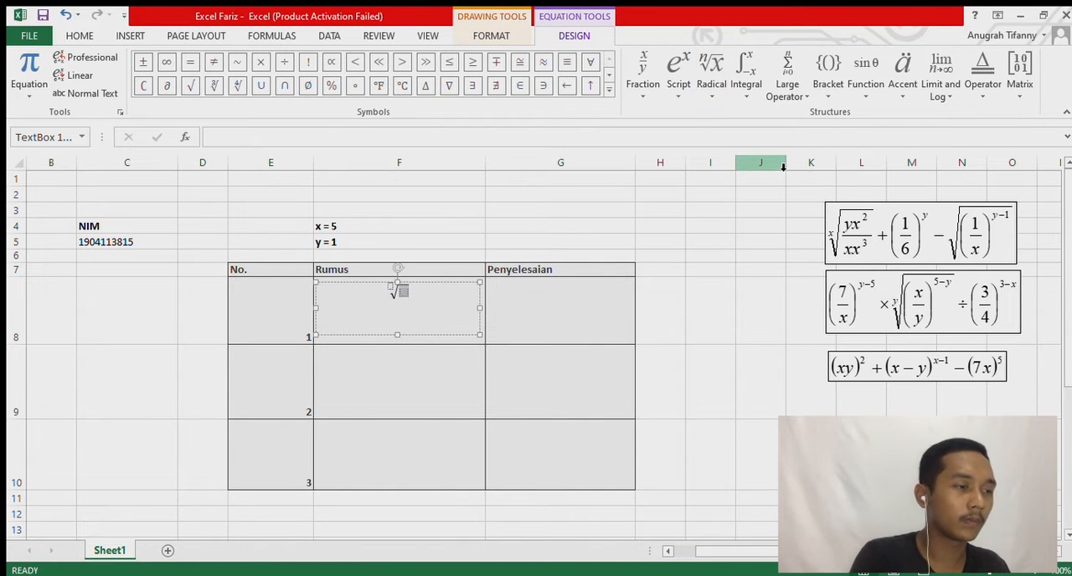
pyautogui.click(643, 84)
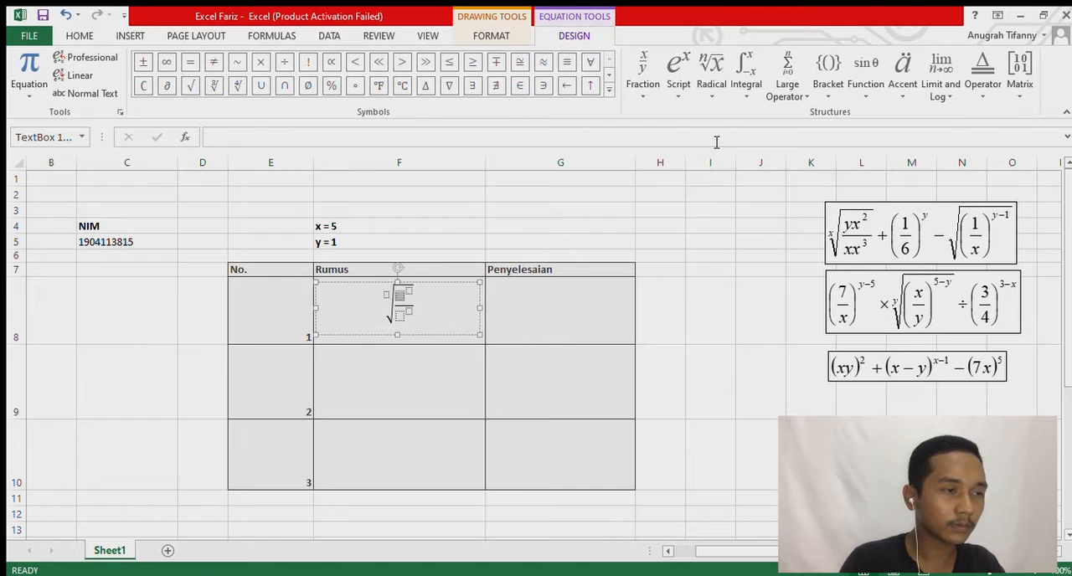
# Fill the radical with 1.5 squared over 5.5 cubed and set its root index to 5.
pyautogui.write('1')
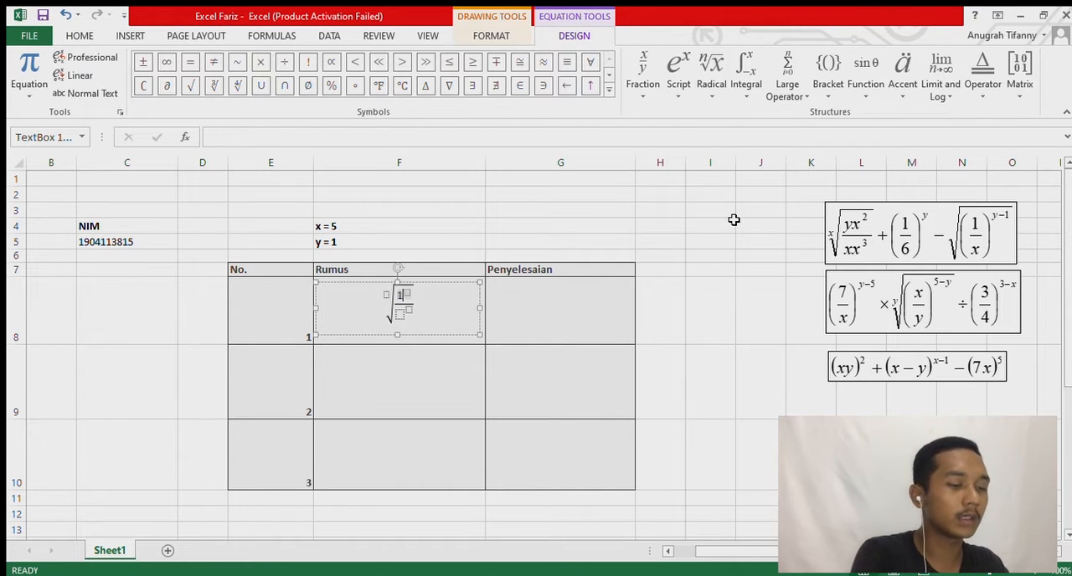
pyautogui.write('.5')
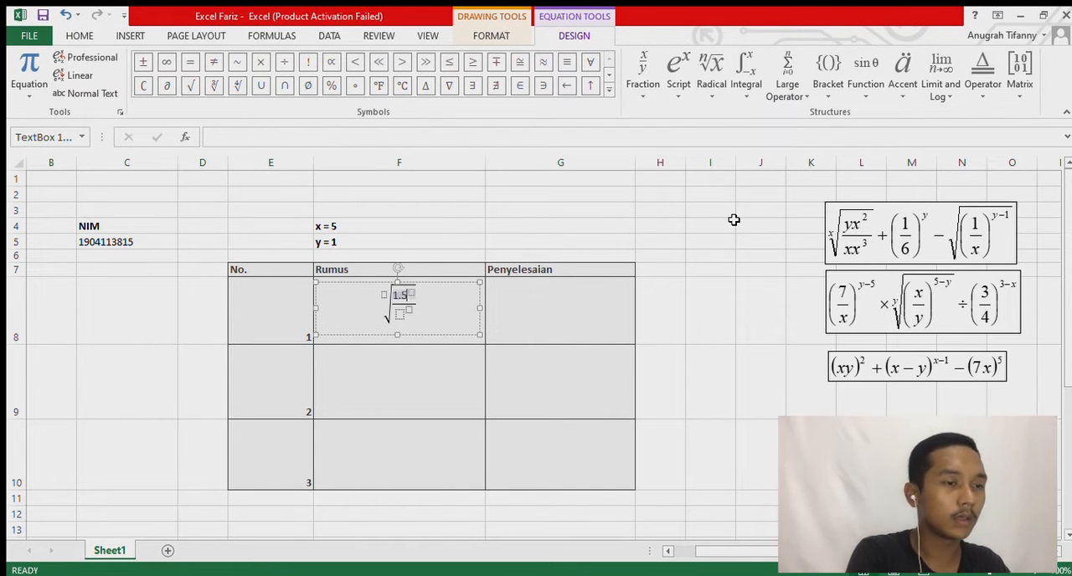
pyautogui.write('2')
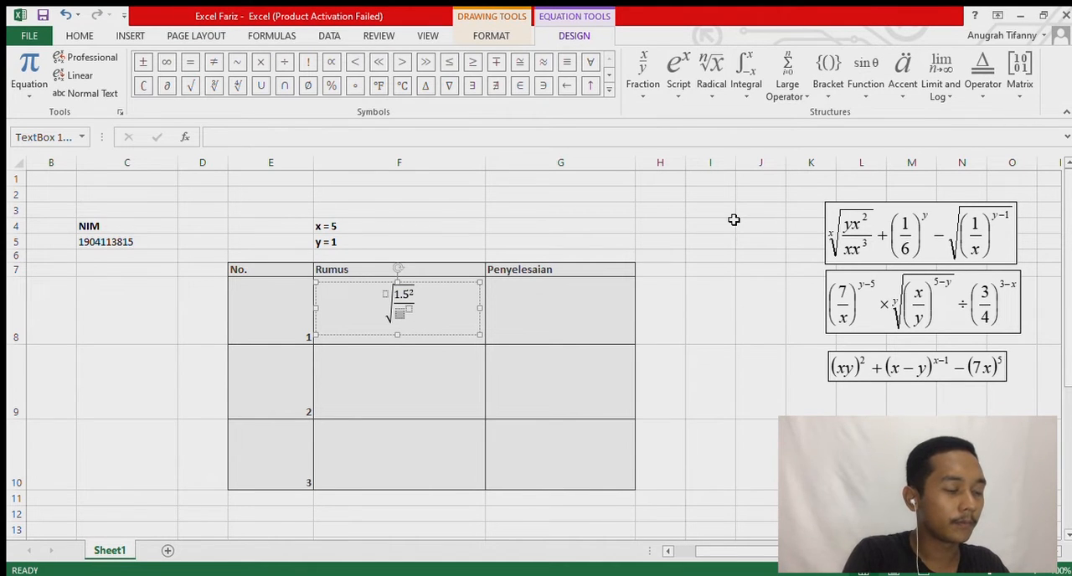
pyautogui.write('5')
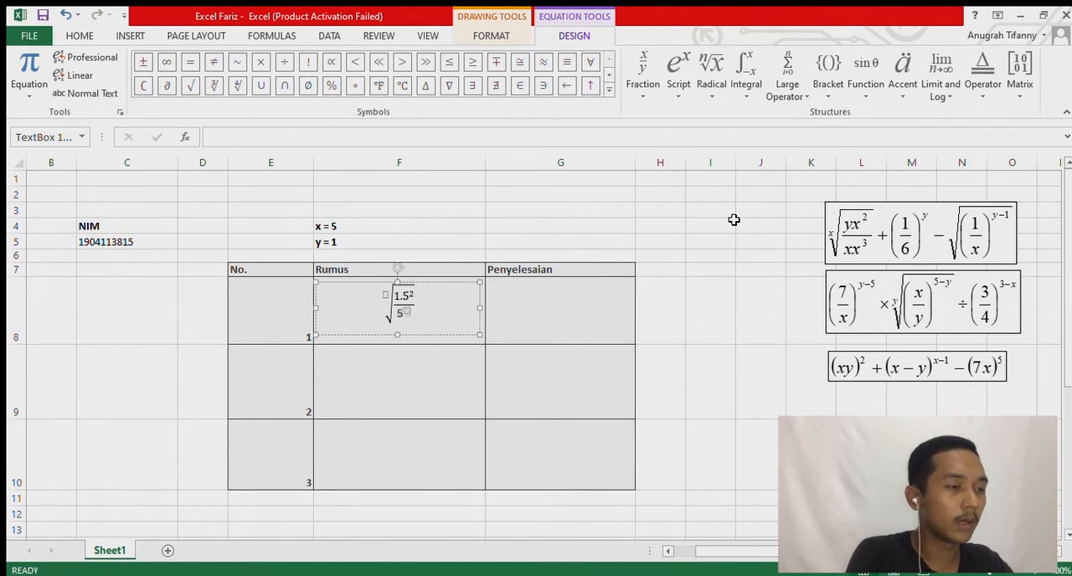
pyautogui.write('.5')
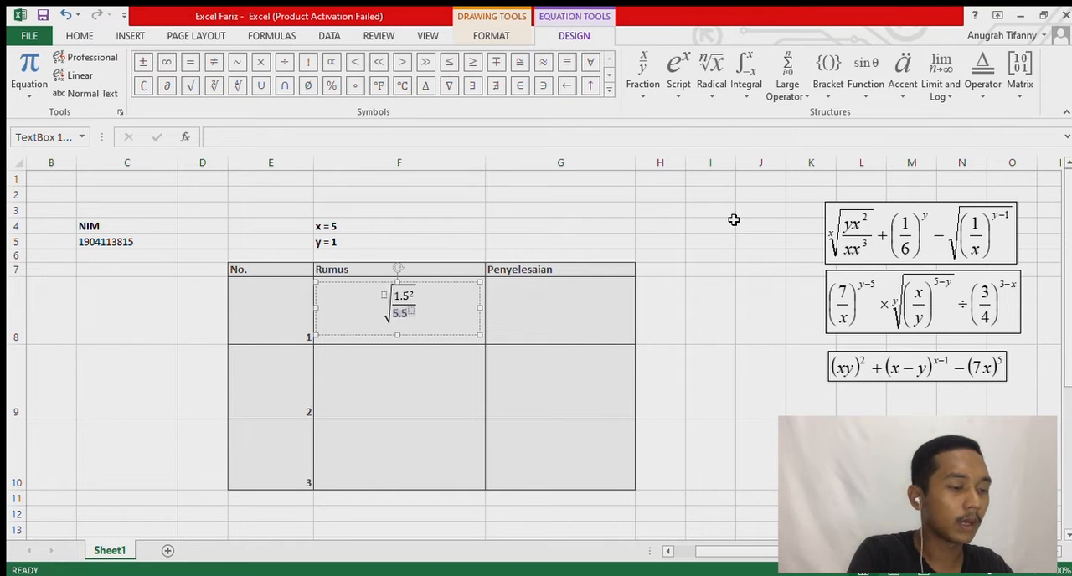
pyautogui.write('3')
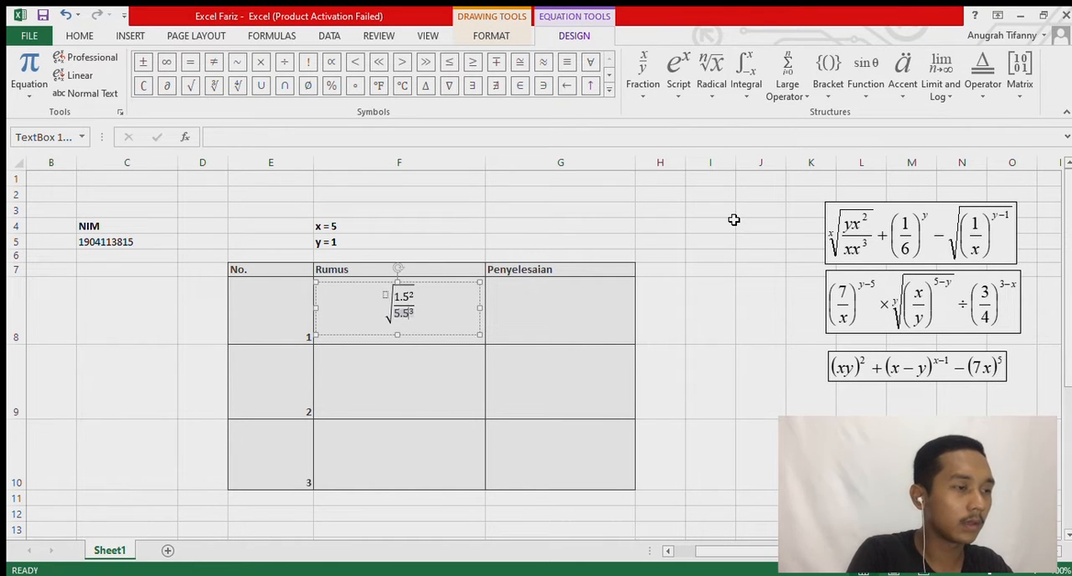
pyautogui.click(387, 299)
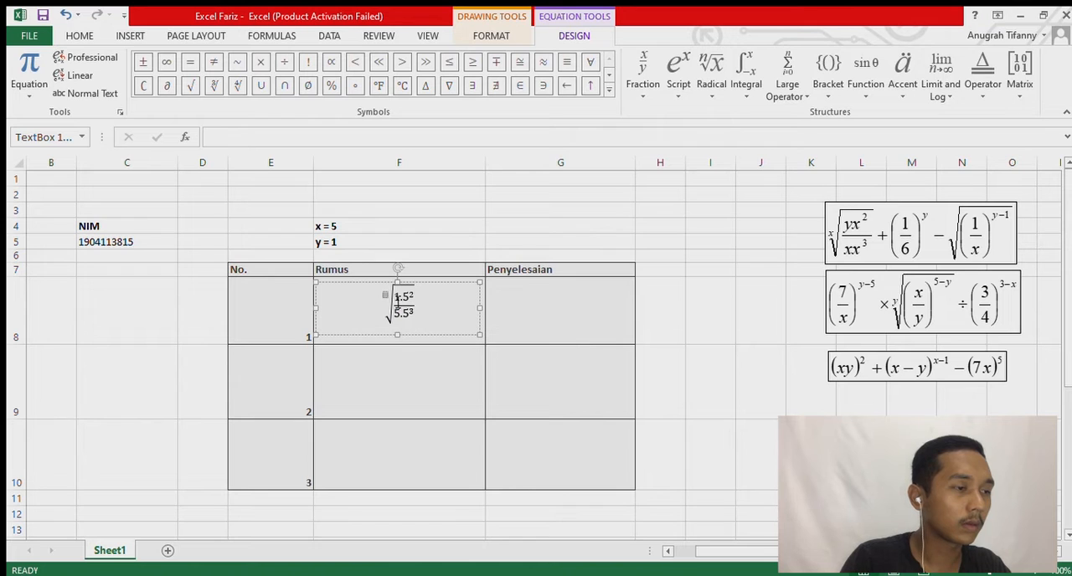
pyautogui.write('5')
pyautogui.press('Escape')
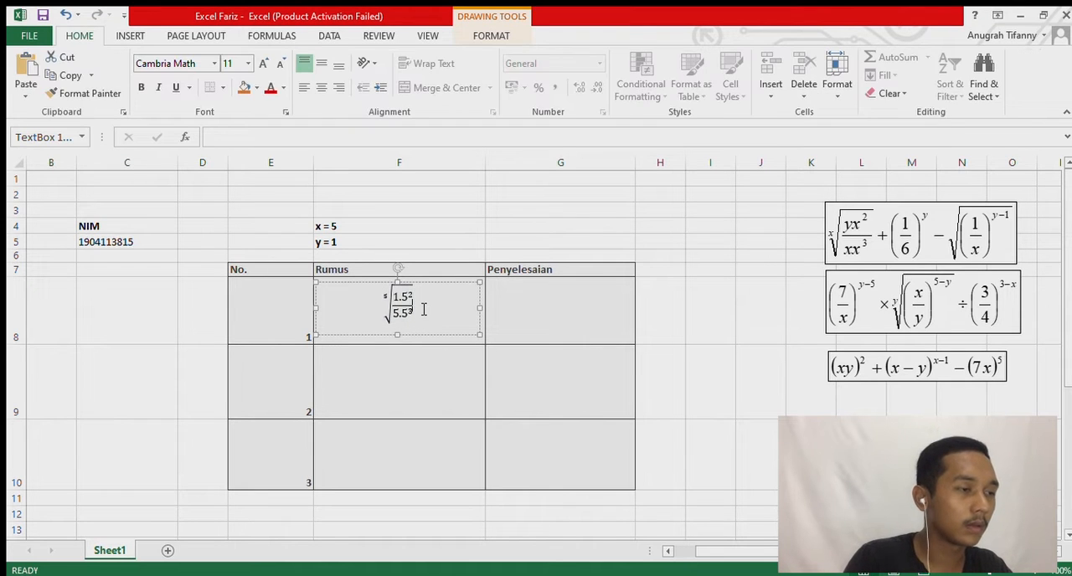
# Add a plus sign after the fifth root, followed by an empty superscript structure.
pyautogui.click(424, 310)
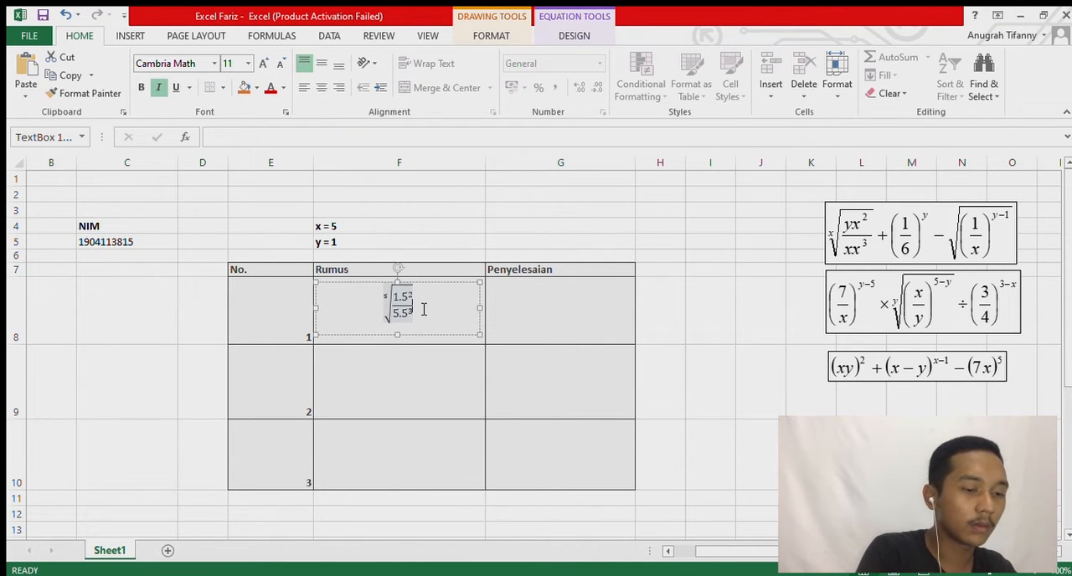
pyautogui.write('+')
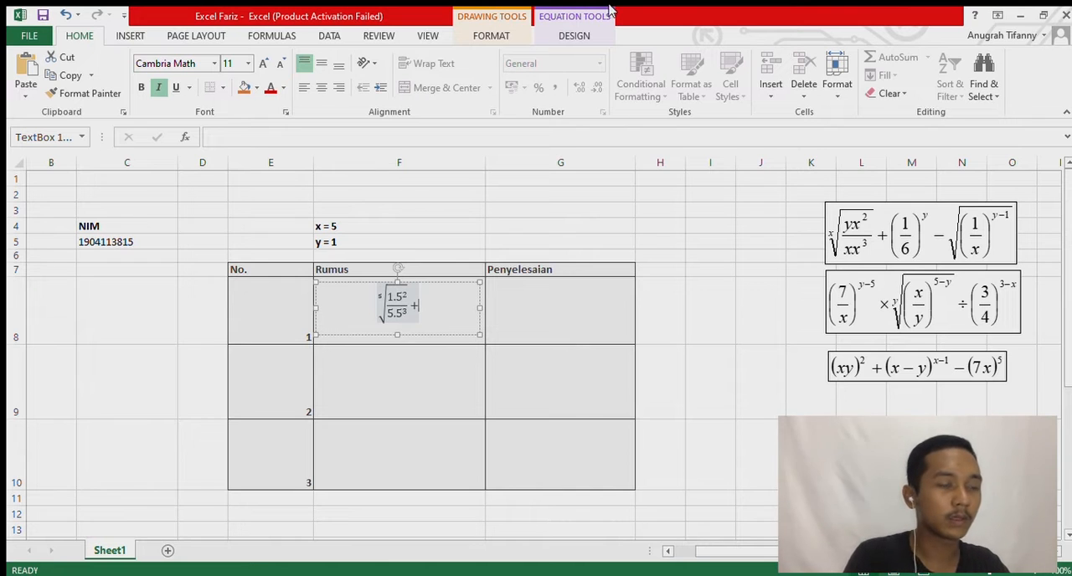
pyautogui.click(574, 35)
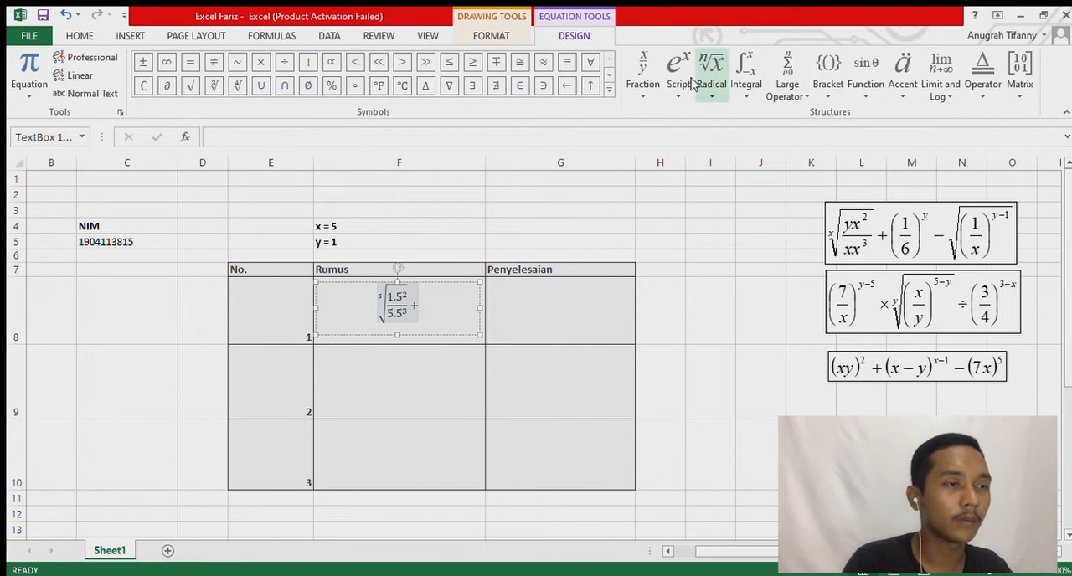
pyautogui.click(692, 157)
pyautogui.click(818, 88)
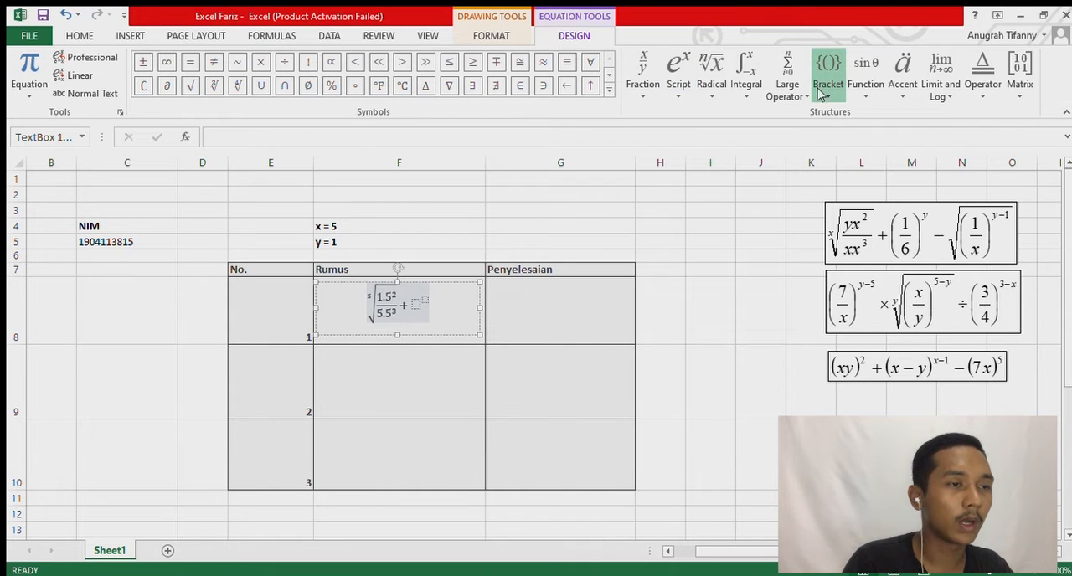
pyautogui.click(825, 146)
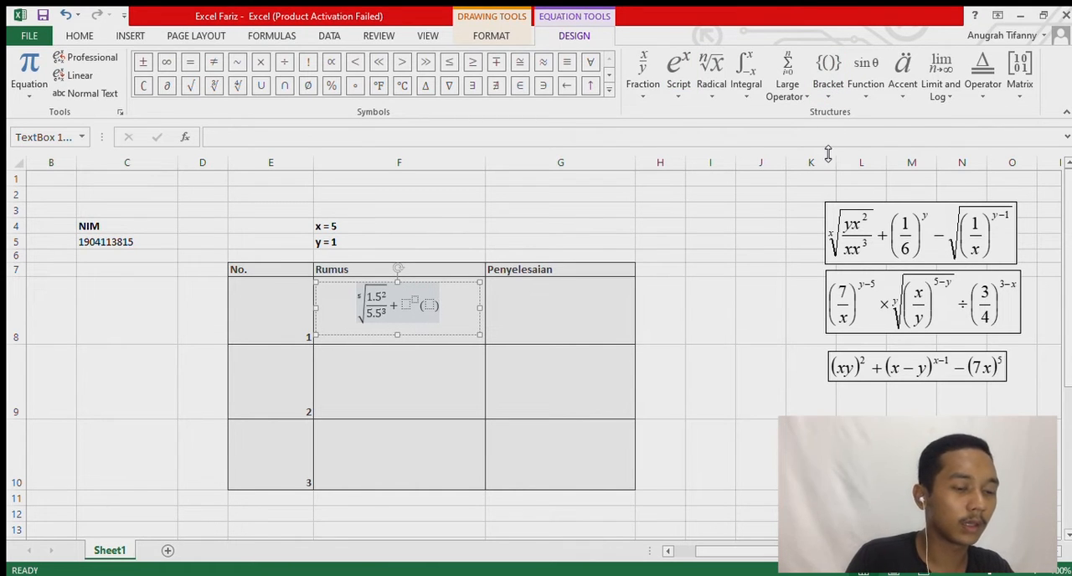
pyautogui.hotkey('ctrl', 'z')
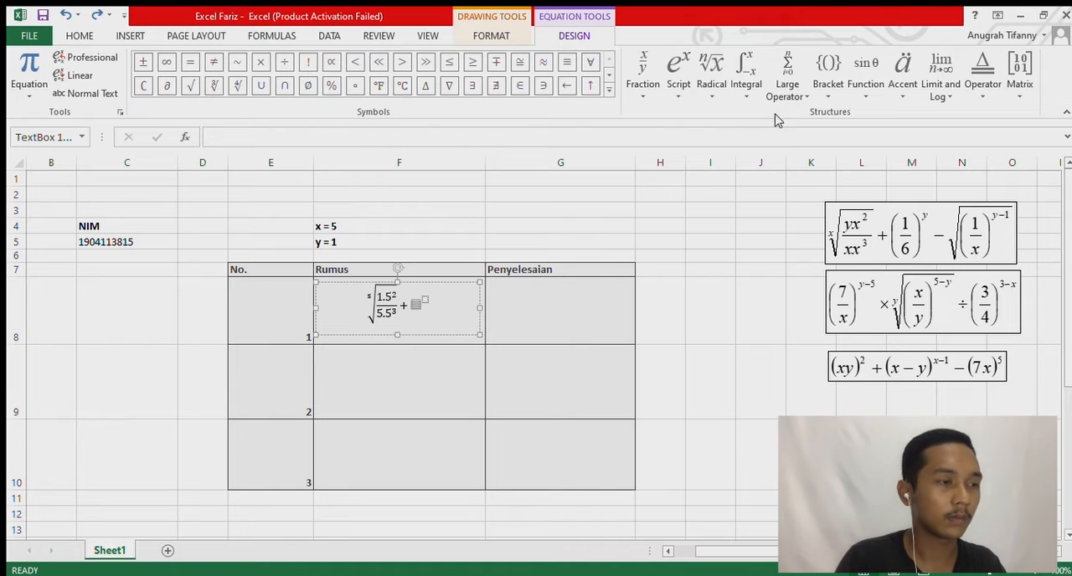
# Put parentheses in the base of the empty superscript structure and insert a stacked fraction inside them.
pyautogui.click(828, 75)
pyautogui.click(830, 178)
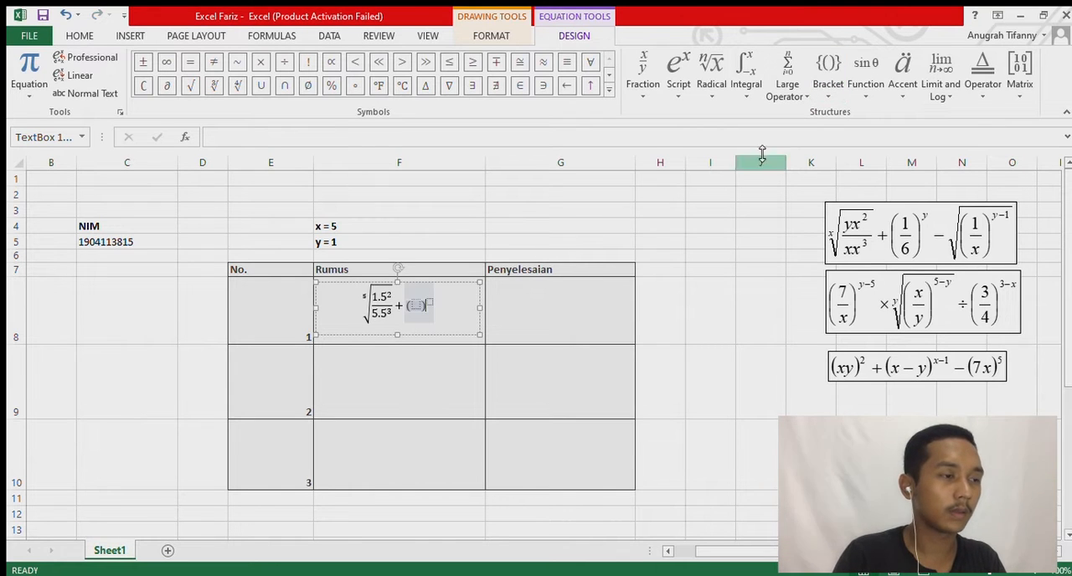
pyautogui.click(666, 157)
pyautogui.press('Left')
pyautogui.press('Left')
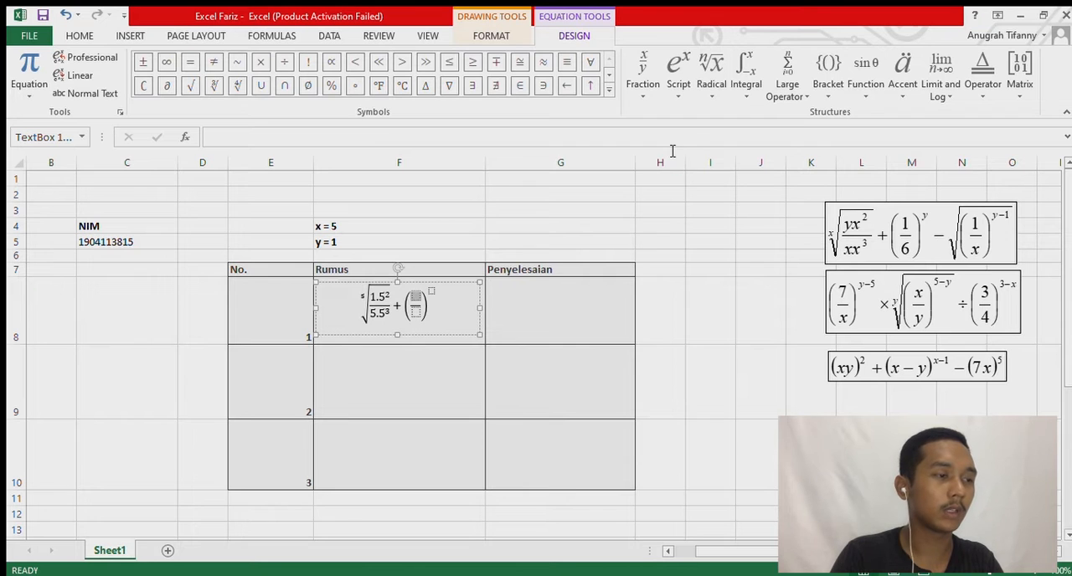
# Fill the parenthesized fraction with 1 over 6 and set its exponent to 1.
pyautogui.write('1/')
pyautogui.press('Down')
pyautogui.write('6')
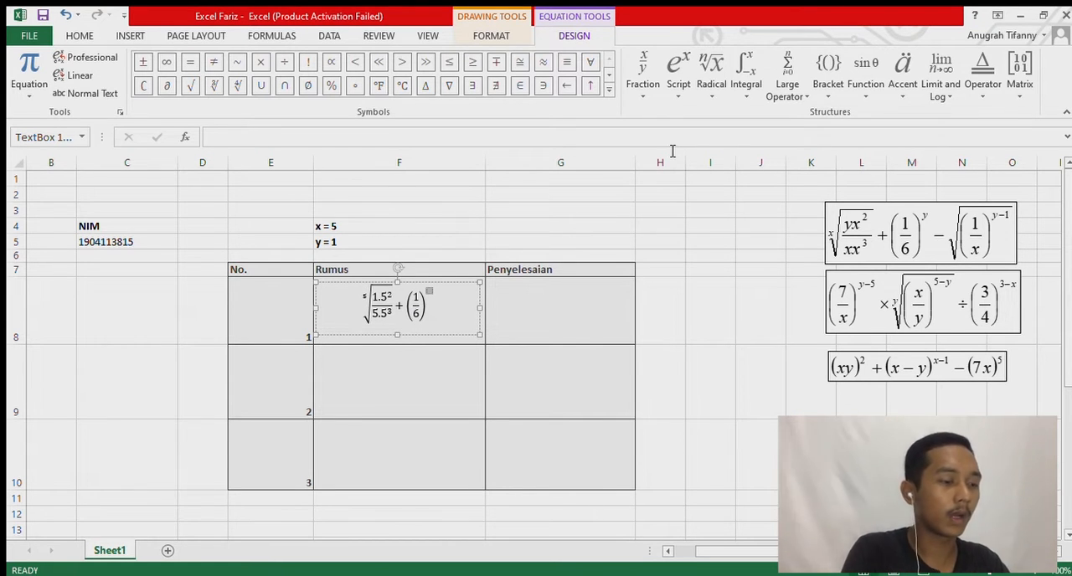
pyautogui.write('1')
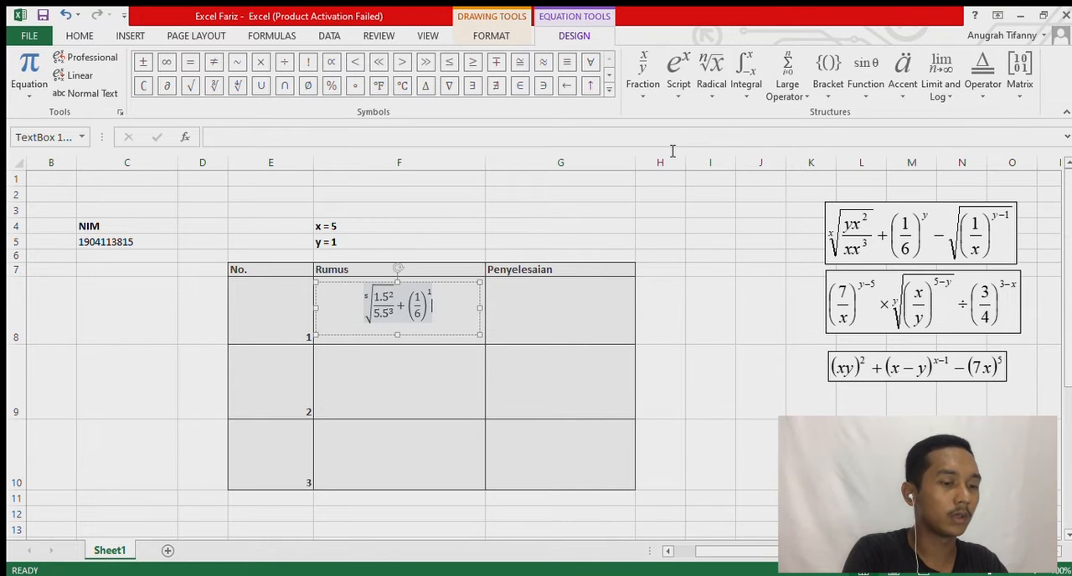
pyautogui.press('Right')
# Append a minus sign and a square root containing an empty parenthesized stacked fraction with a superscript.
pyautogui.write('-')
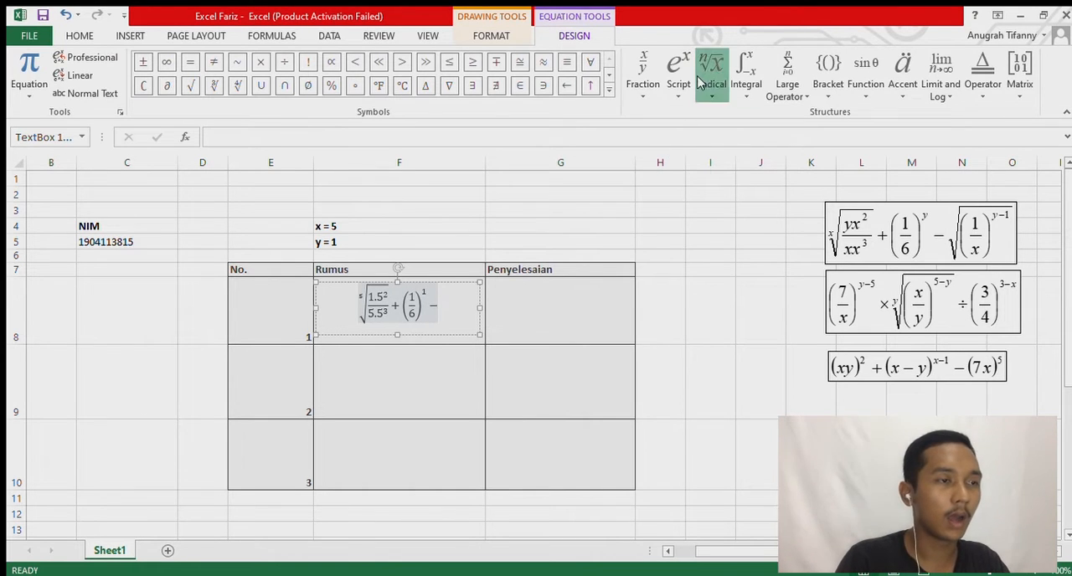
pyautogui.click(729, 160)
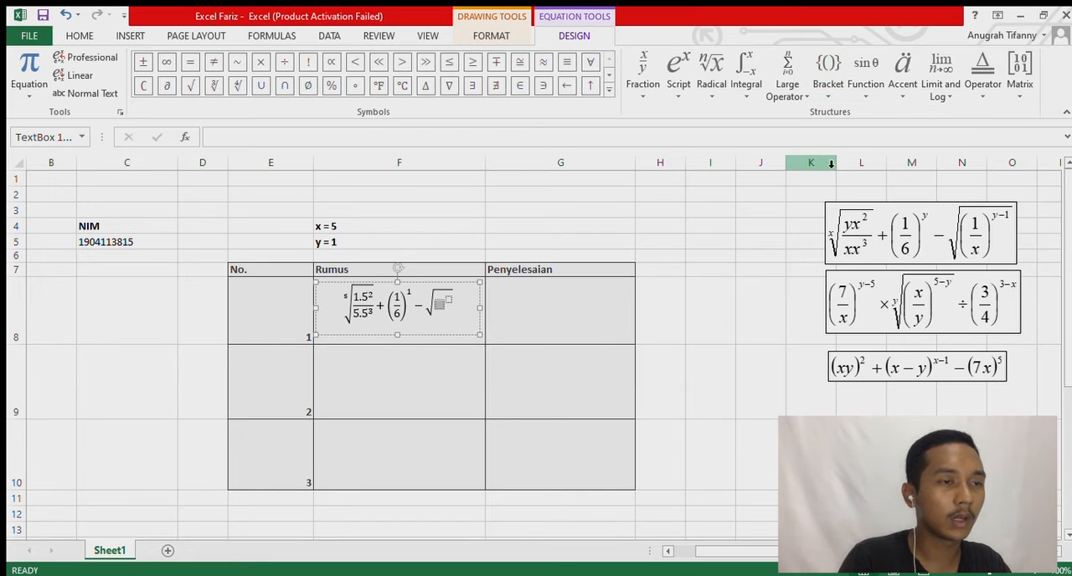
pyautogui.press('Left')
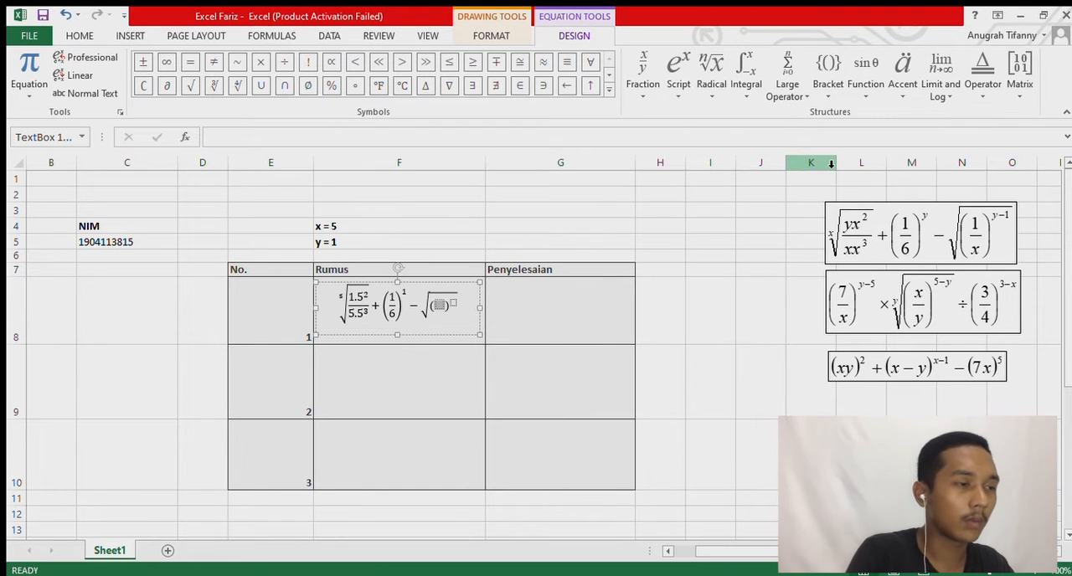
pyautogui.click(643, 99)
pyautogui.click(664, 175)
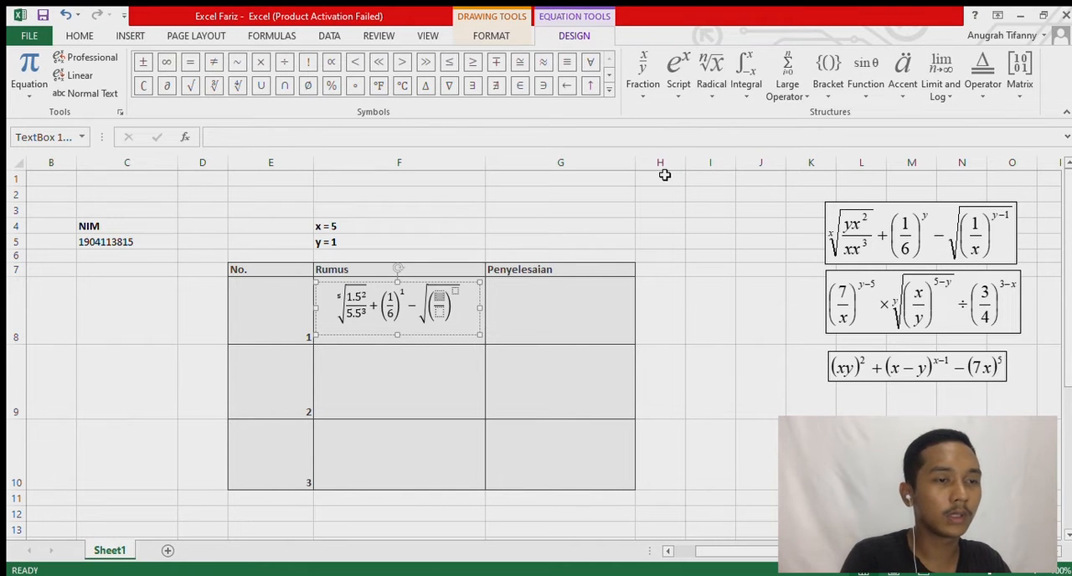
# Fill the fraction under the square root with 1 over 5 and enter 5-1 as its exponent.
pyautogui.write('1')
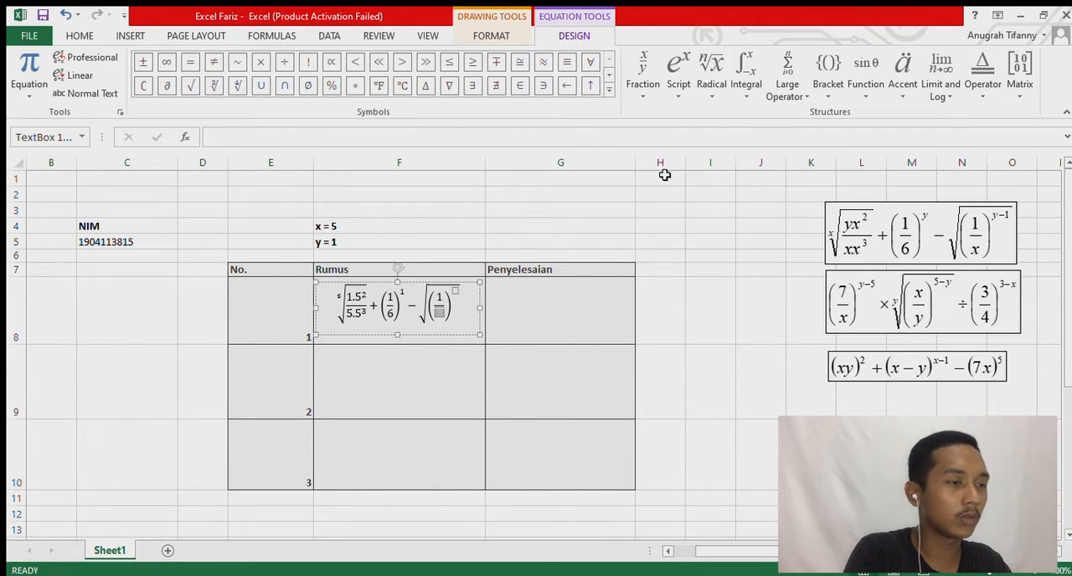
pyautogui.press('Down')
pyautogui.write('5')
pyautogui.press('Right')
pyautogui.press('Right')
pyautogui.press('Right')
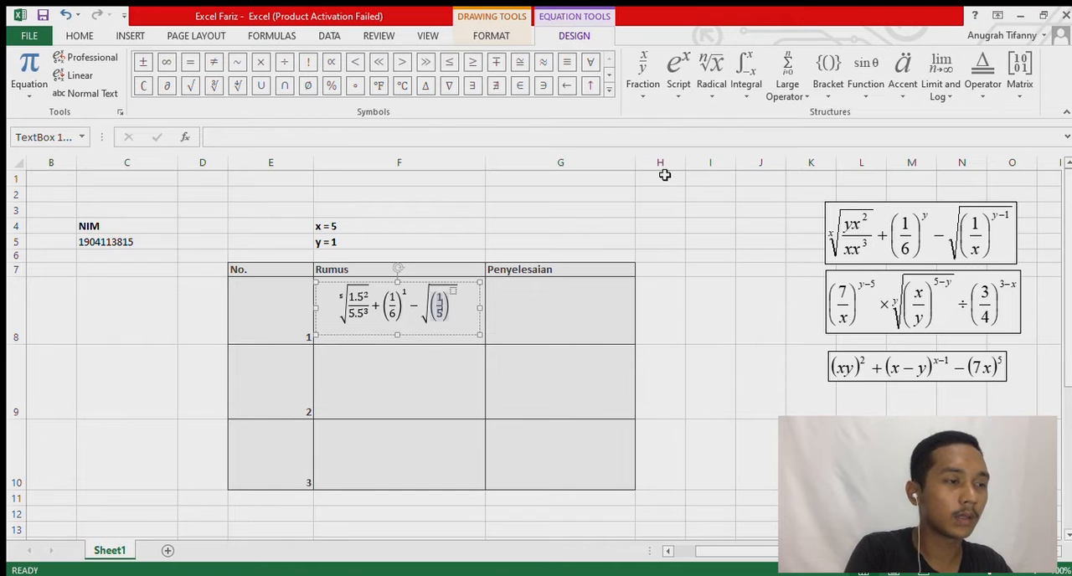
pyautogui.press('Right')
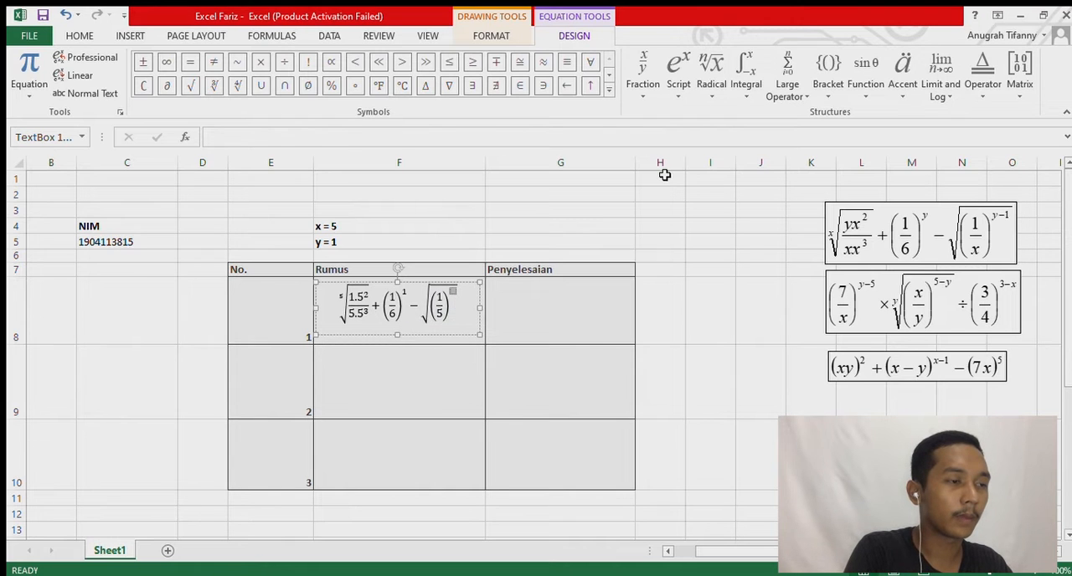
pyautogui.write('5-1')
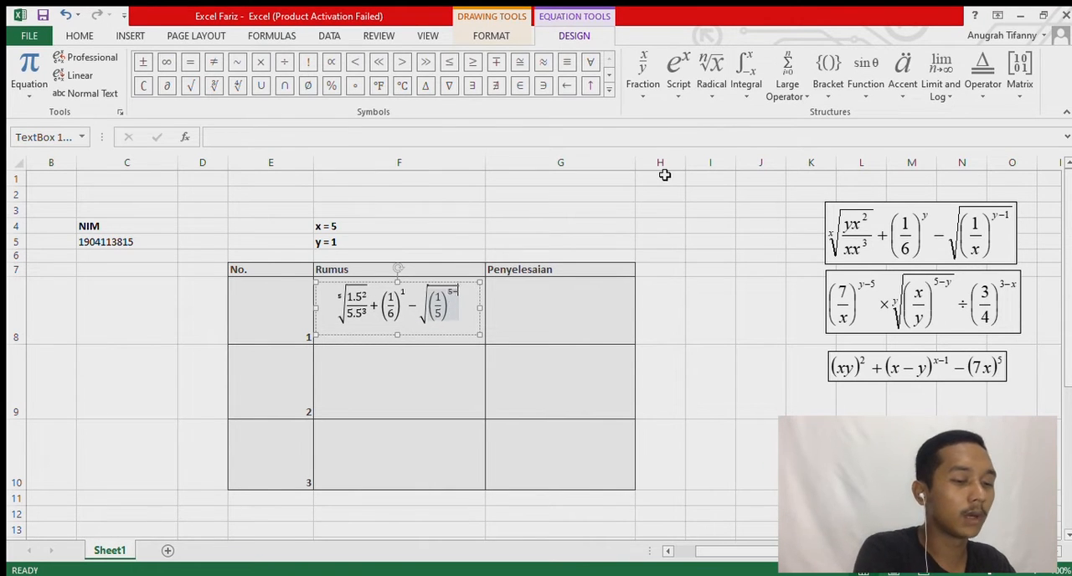
# Append an equals sign at the end of the first formula, outside the square root.
pyautogui.press('Right')
pyautogui.press('Right')
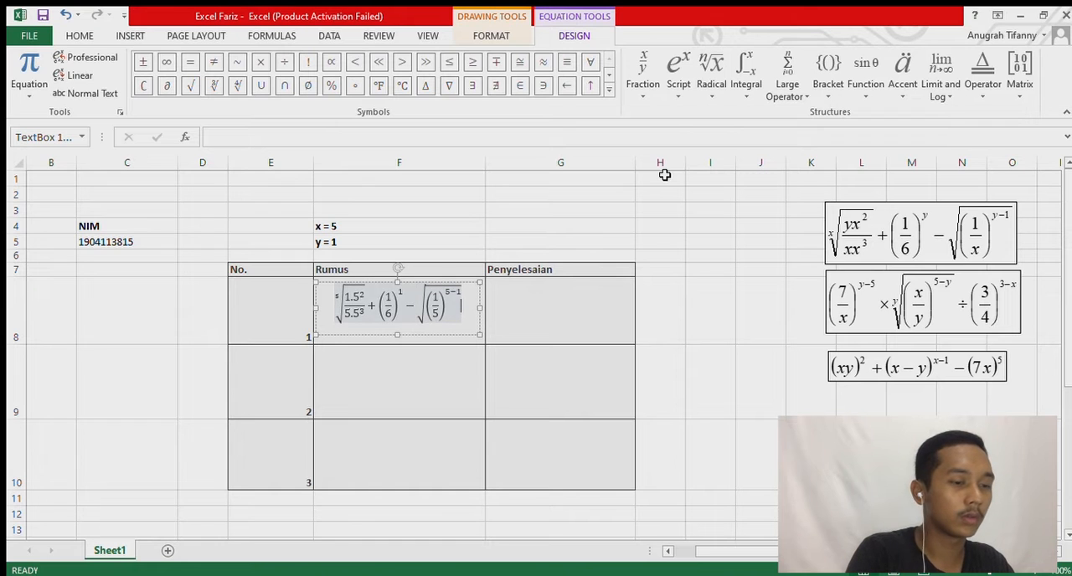
pyautogui.write('=')
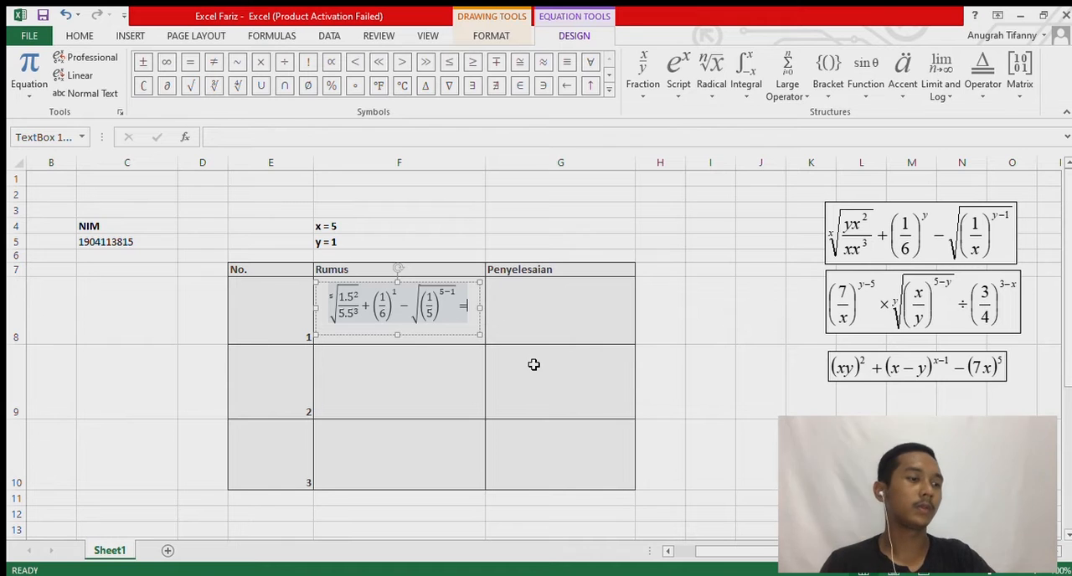
pyautogui.click(489, 328)
pyautogui.click(446, 344)
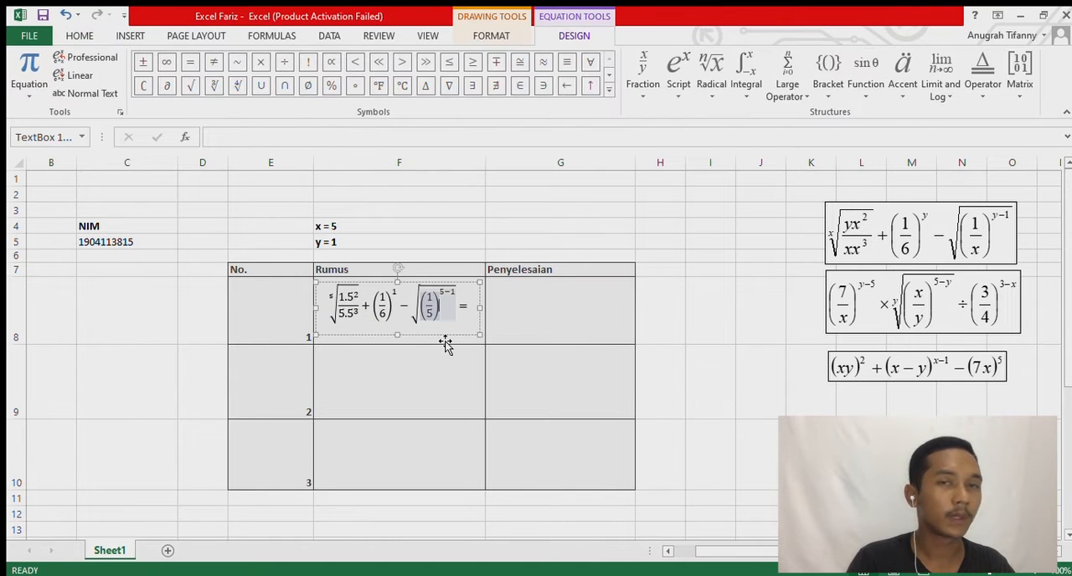
# Insert a new blank equation and place it in the Rumus cell of row 2.
pyautogui.click(383, 375)
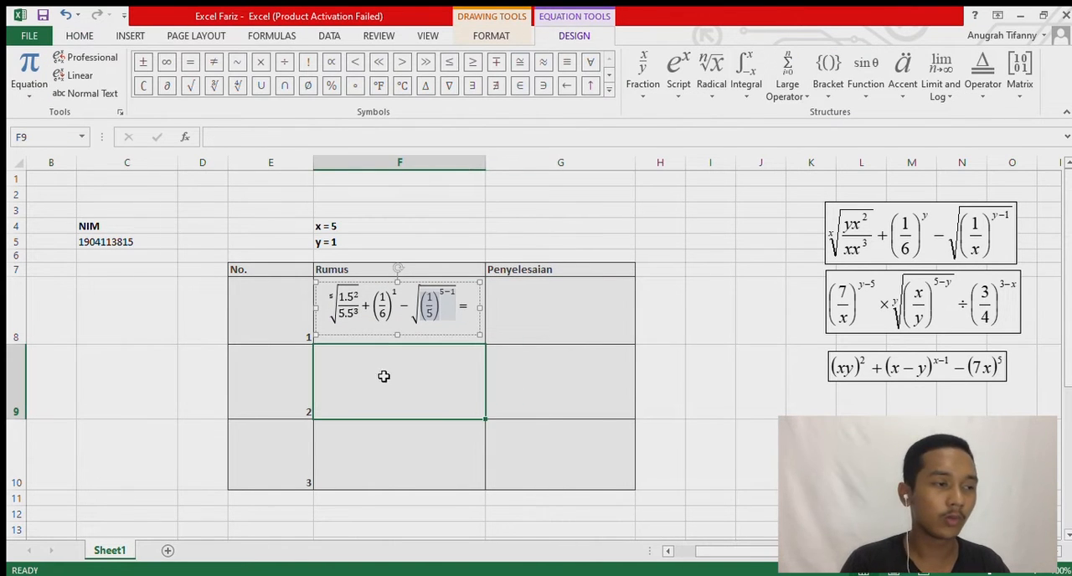
pyautogui.click(130, 36)
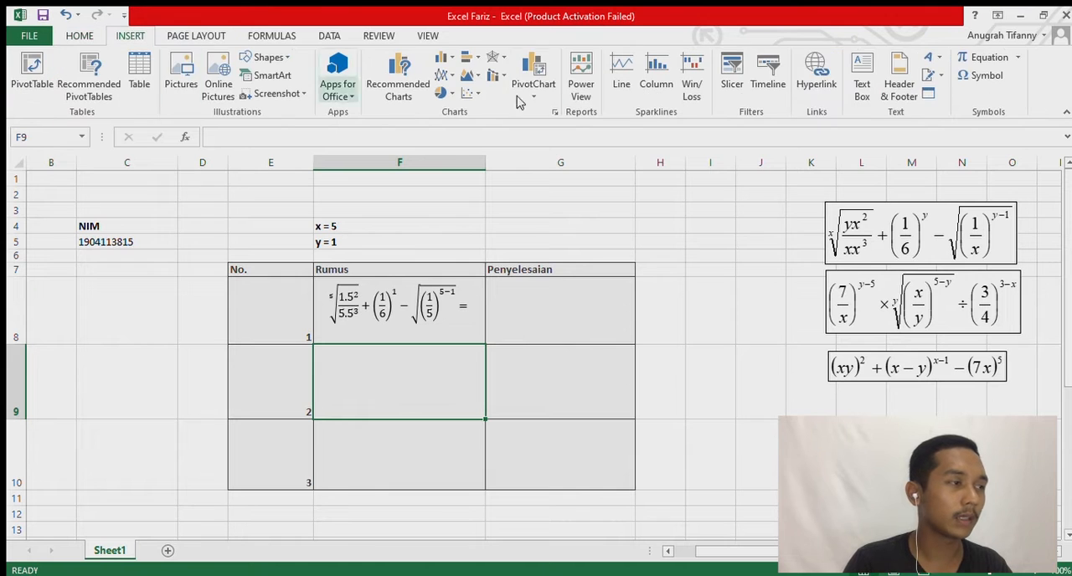
pyautogui.click(994, 66)
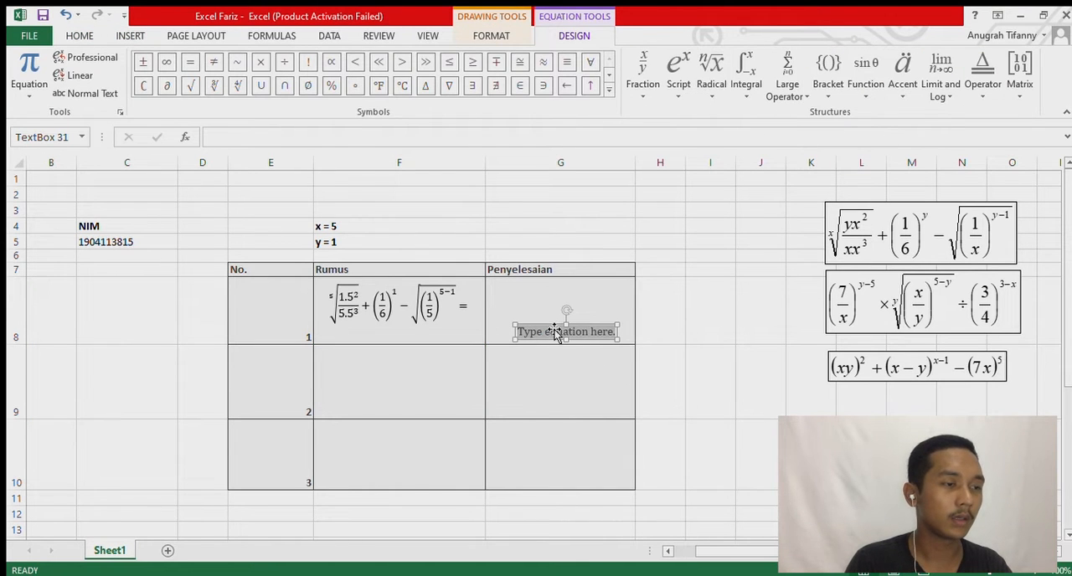
pyautogui.moveTo(555, 332); pyautogui.dragTo(376, 353)
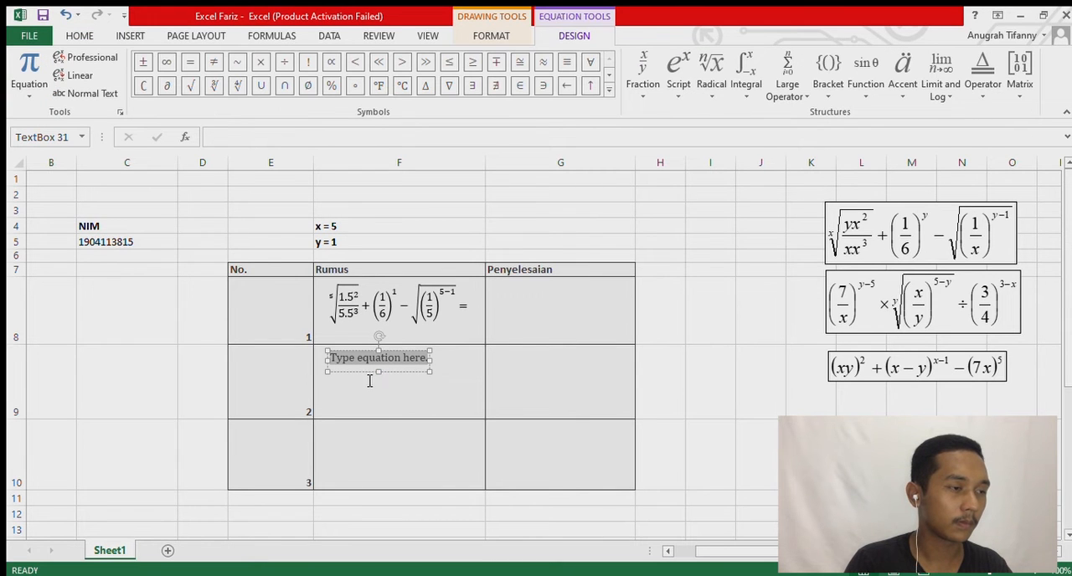
# Enlarge the new equation's box so it fills most of the Rumus cell for number 2.
pyautogui.moveTo(380, 372); pyautogui.dragTo(383, 405)
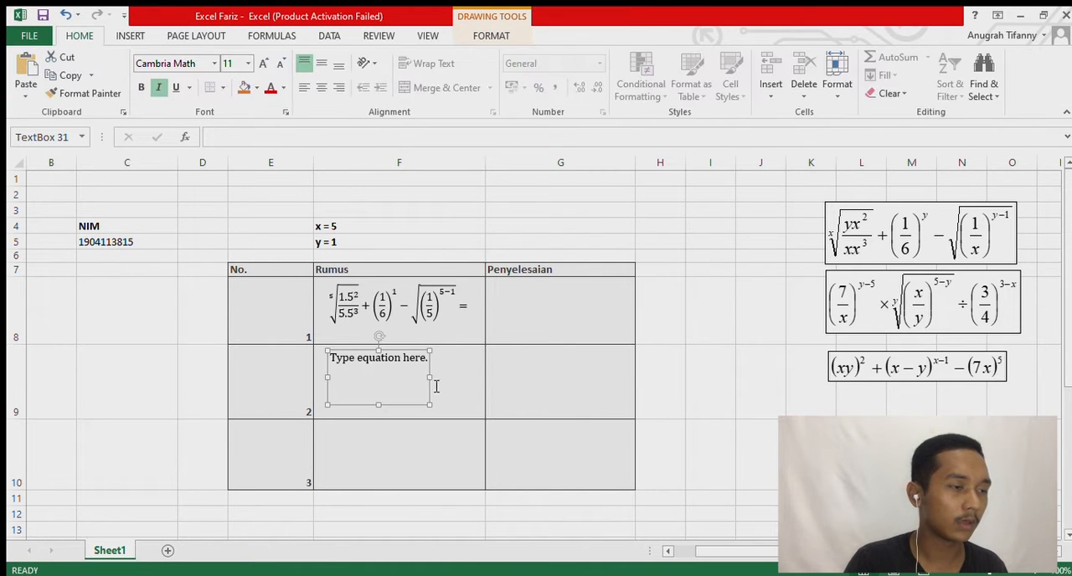
pyautogui.moveTo(430, 379); pyautogui.dragTo(476, 388)
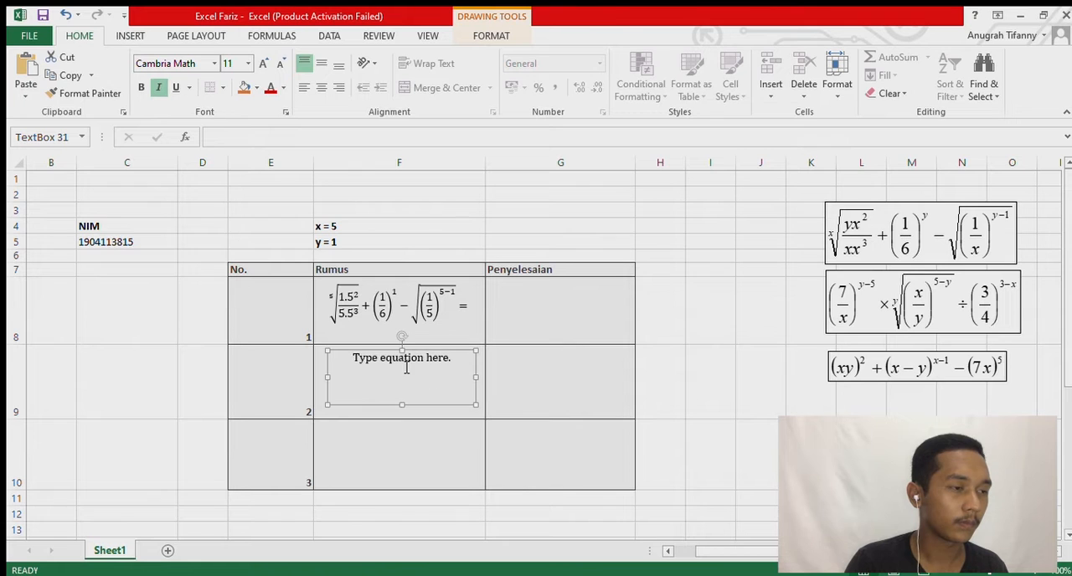
pyautogui.click(404, 367)
pyautogui.click(328, 379)
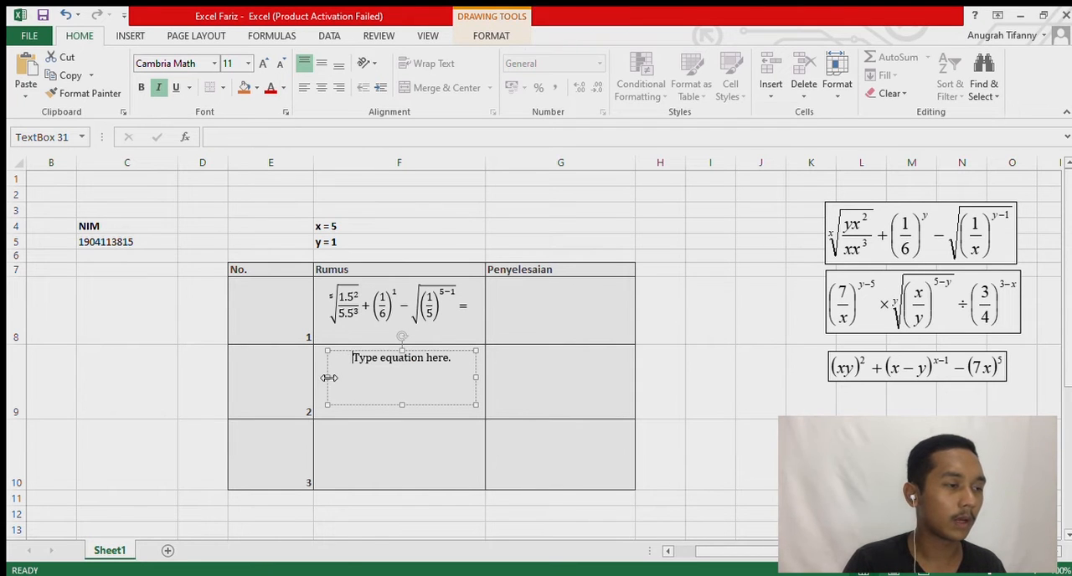
pyautogui.moveTo(329, 387); pyautogui.dragTo(327, 377)
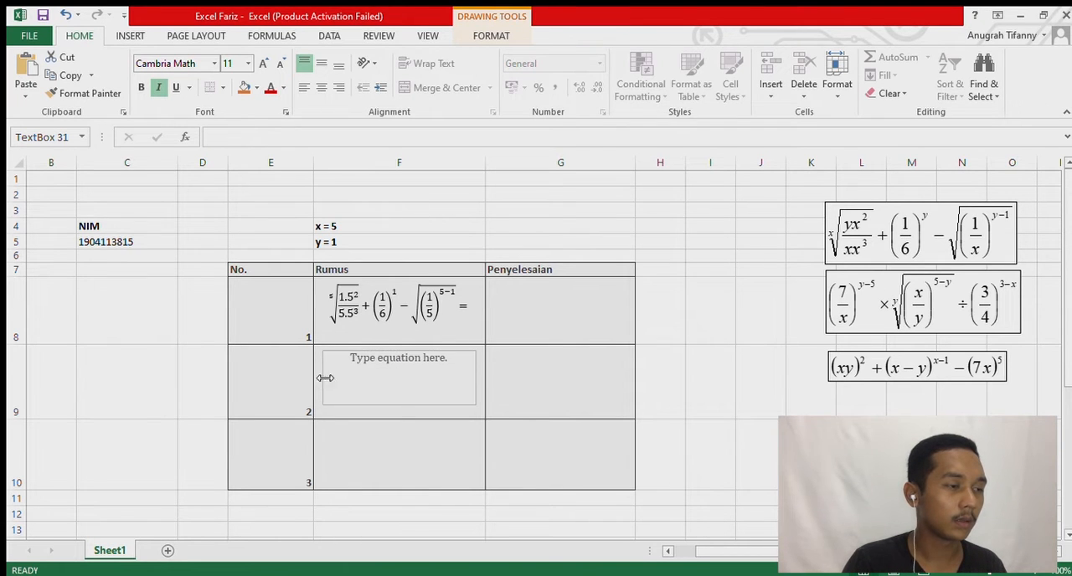
# Replace the placeholder of the second equation with a superscript structure whose base is a parenthesized stacked fraction.
pyautogui.click(412, 362)
pyautogui.click(560, 36)
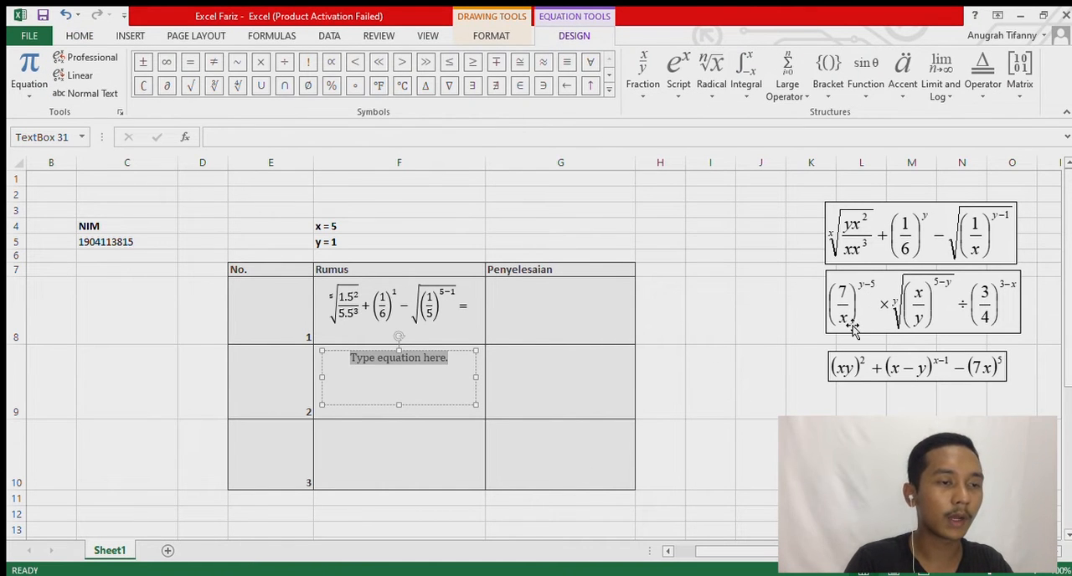
pyautogui.click(670, 92)
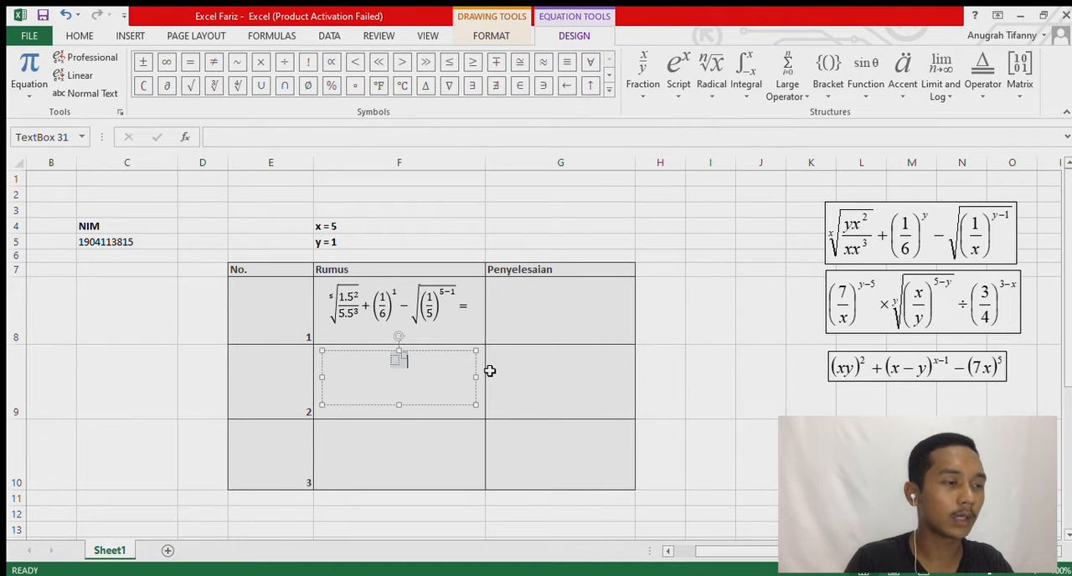
pyautogui.click(826, 82)
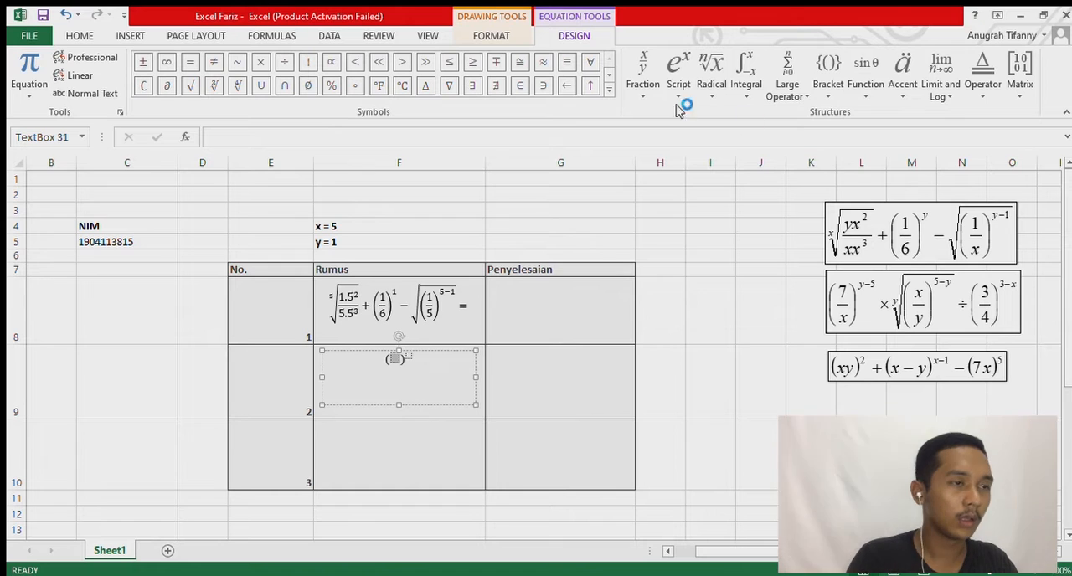
pyautogui.click(644, 82)
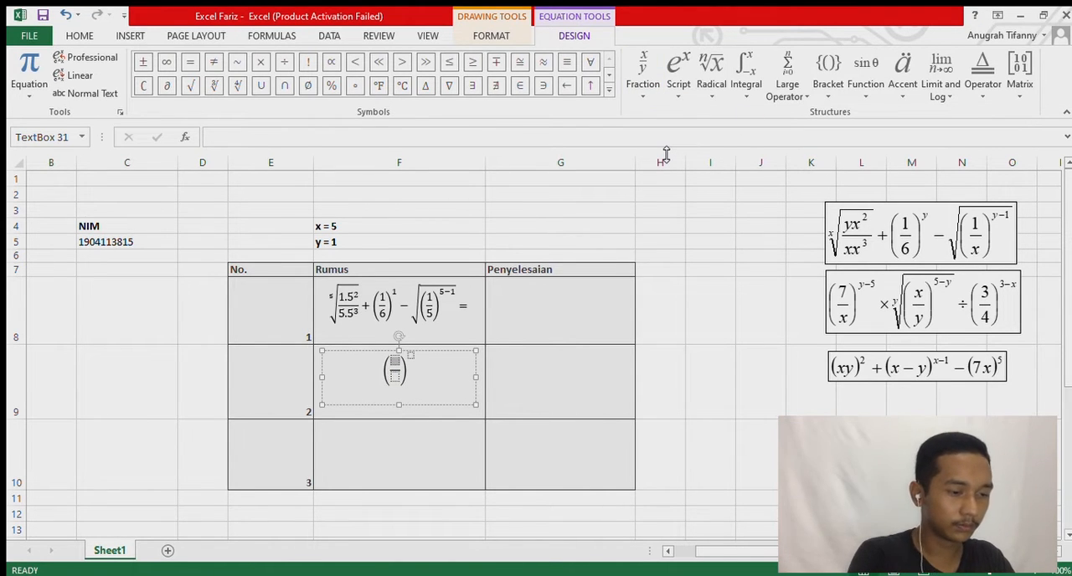
# Fill the parenthesized fraction with 7 over 5 and exponent 1-5, and append a multiplication sign.
pyautogui.write('7/5')
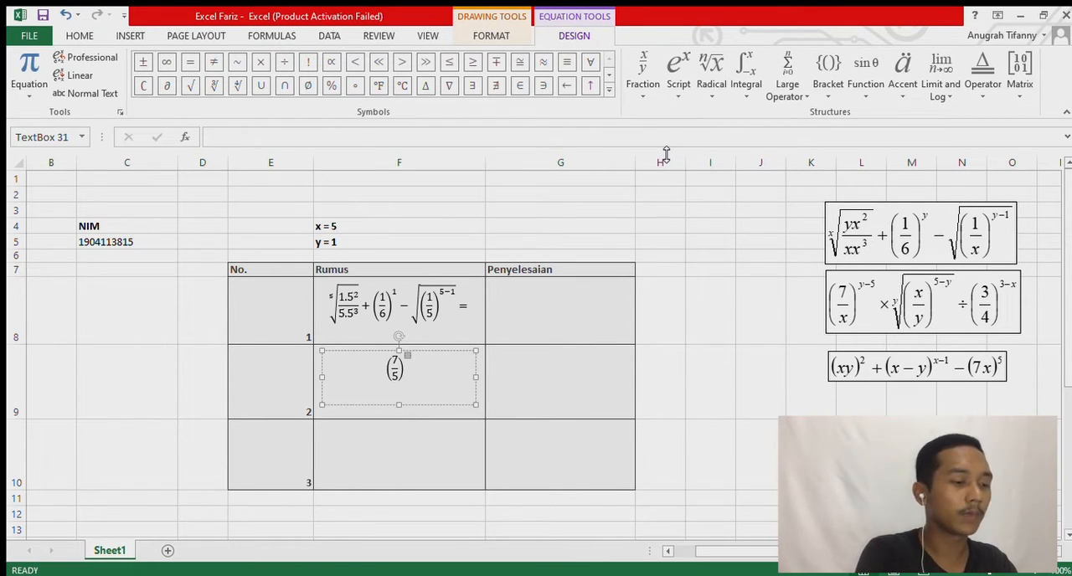
pyautogui.write('1-5')
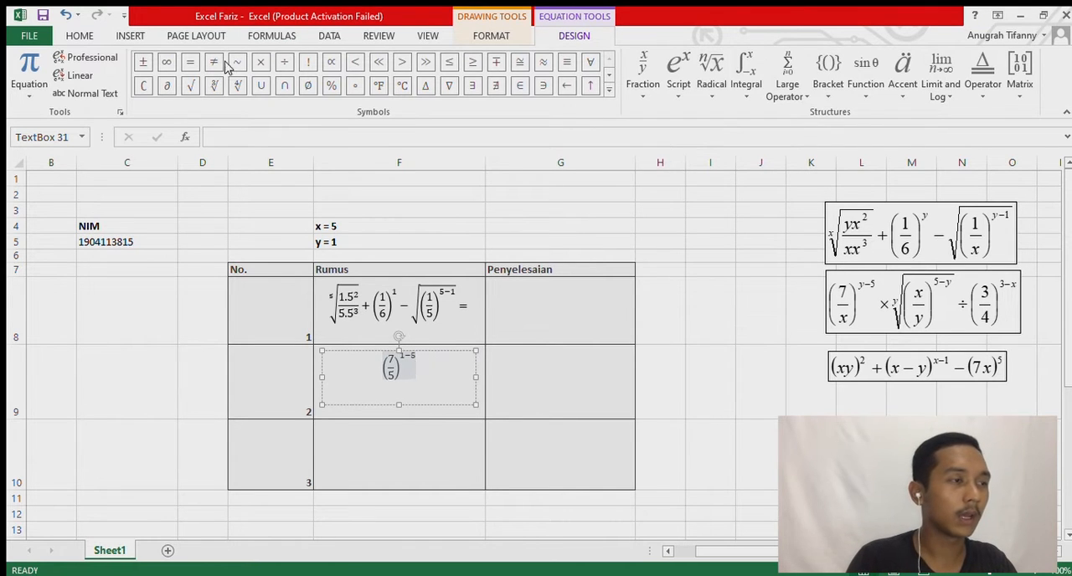
pyautogui.click(261, 62)
pyautogui.press('Right')
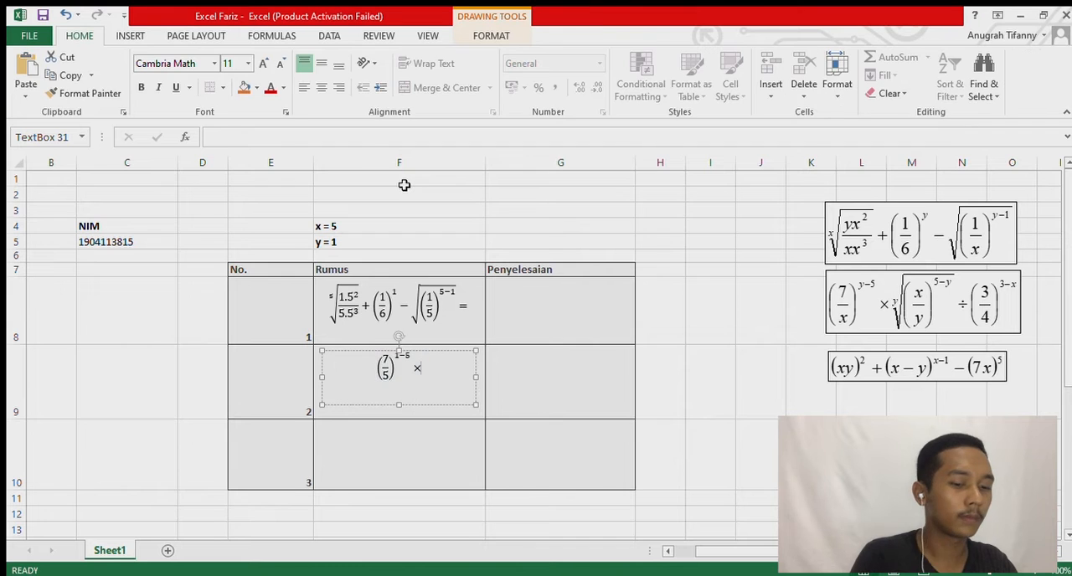
pyautogui.press('Left')
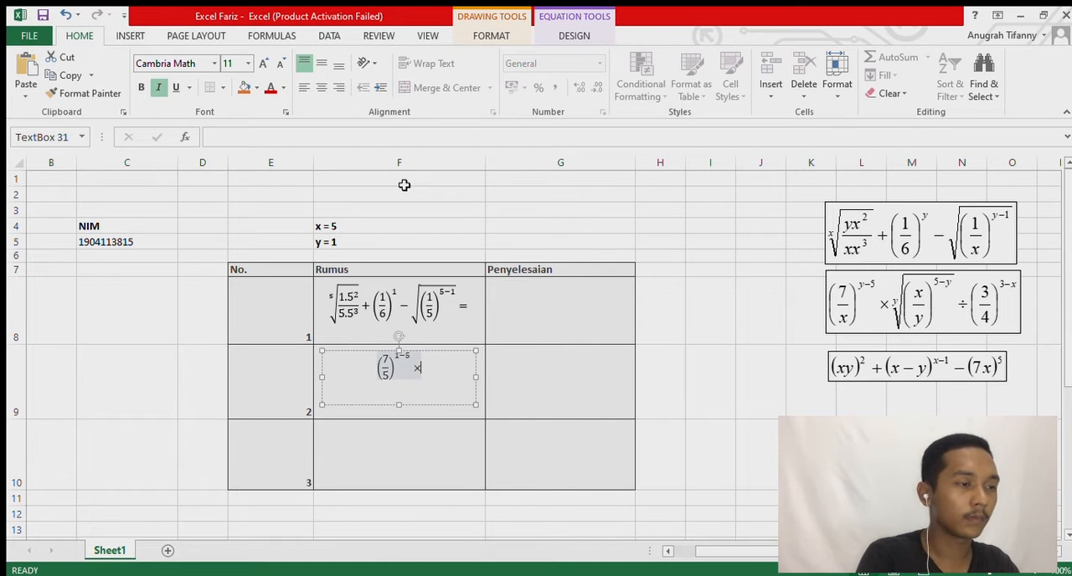
# Append a root with a degree, containing a superscript structure whose base is an empty parenthesized stacked fraction.
pyautogui.click(549, 36)
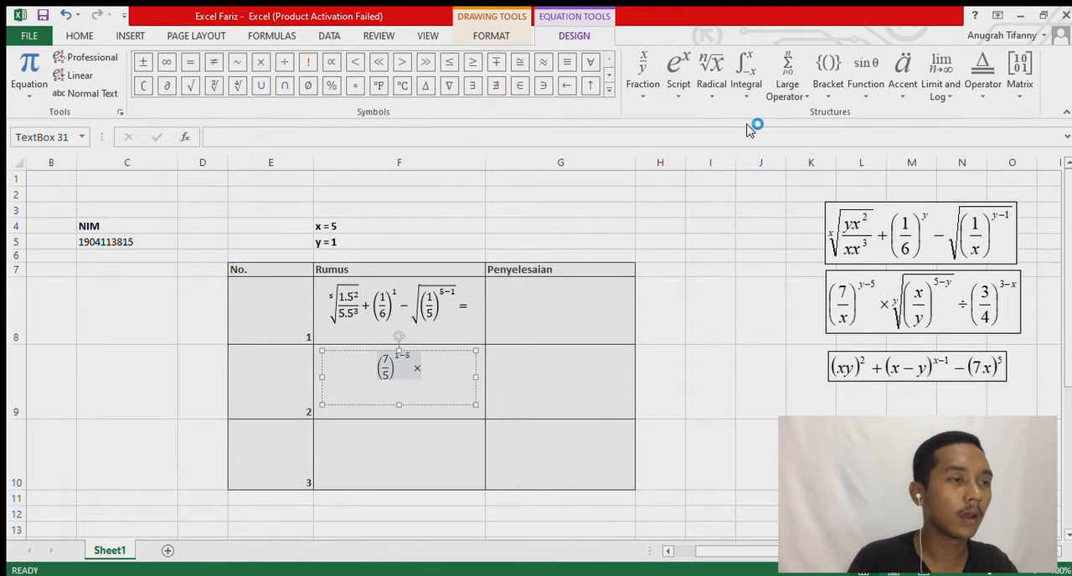
pyautogui.click(780, 180)
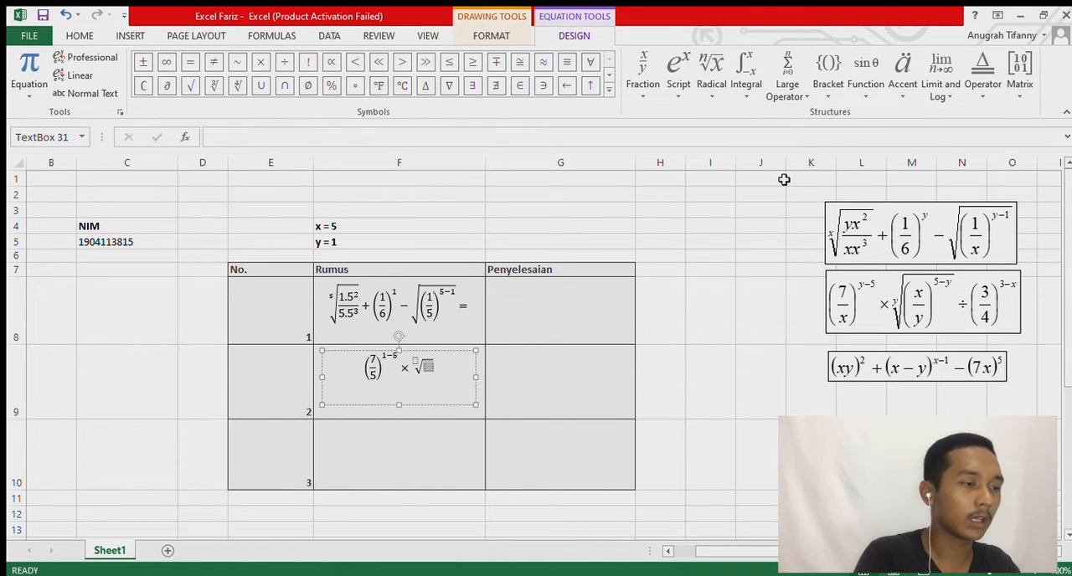
pyautogui.click(680, 88)
pyautogui.click(694, 166)
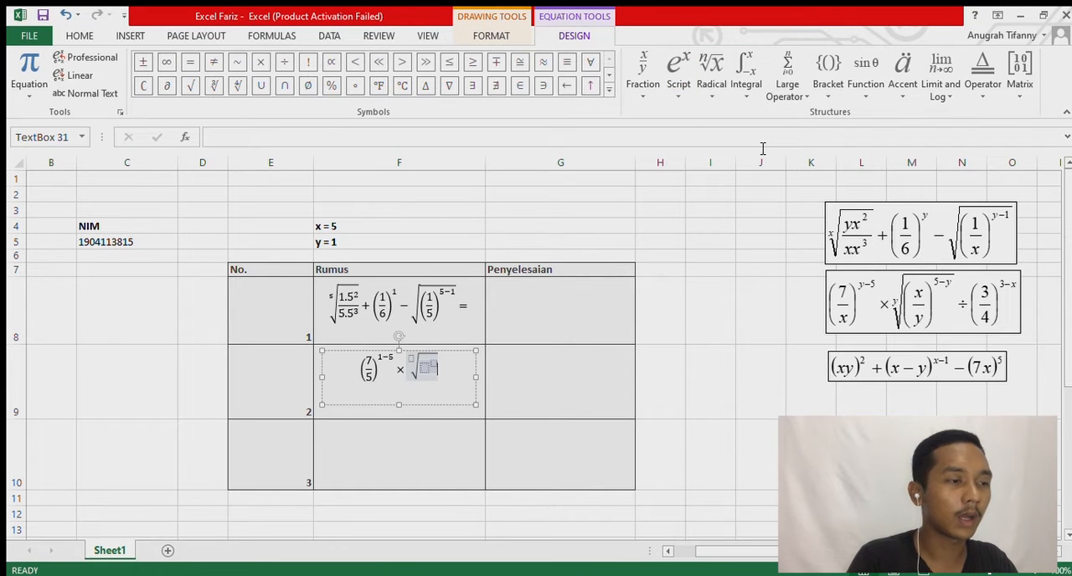
pyautogui.click(828, 74)
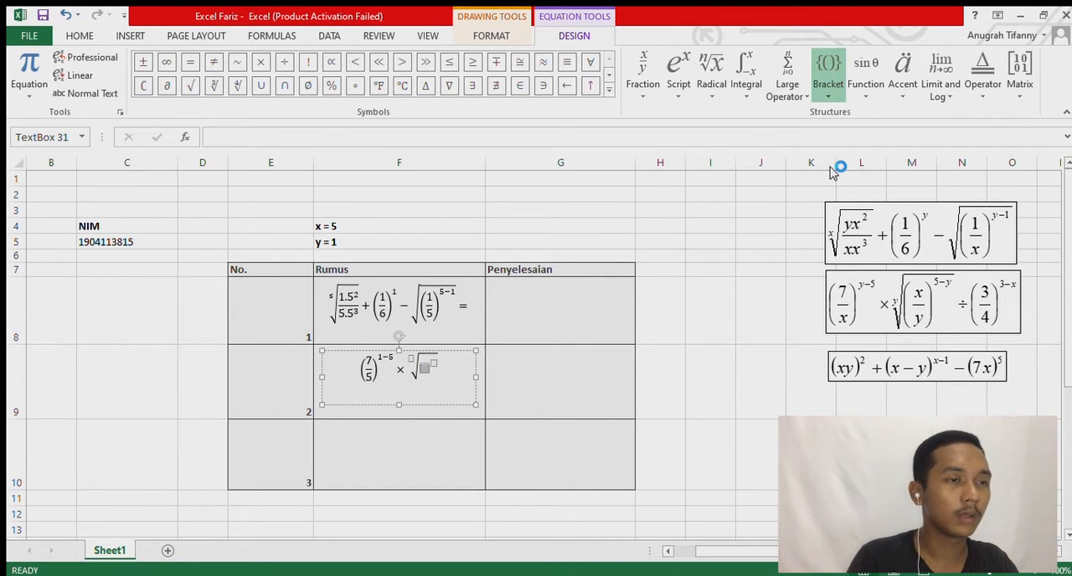
pyautogui.click(643, 74)
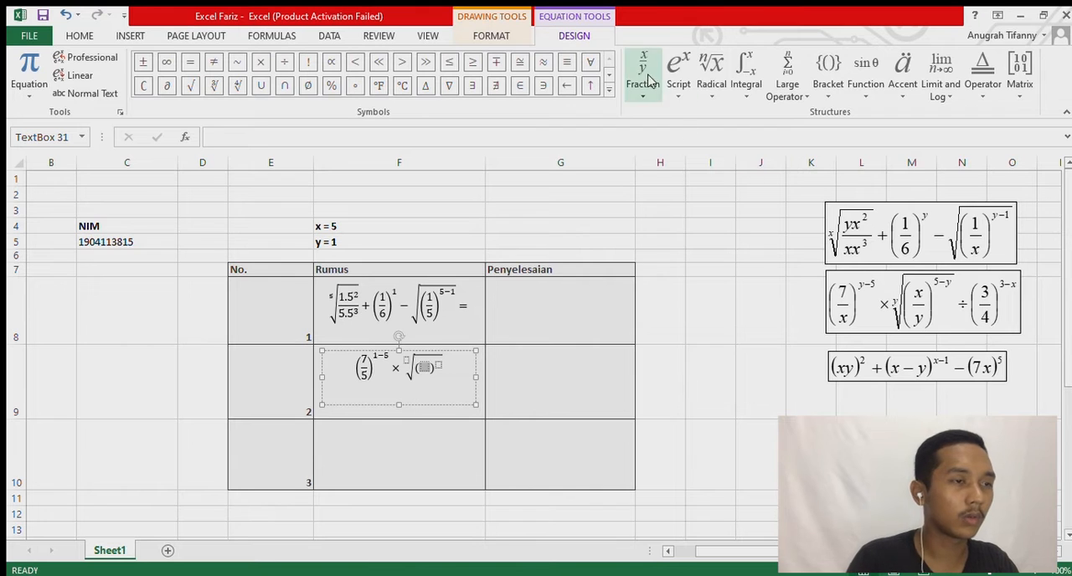
pyautogui.click(655, 152)
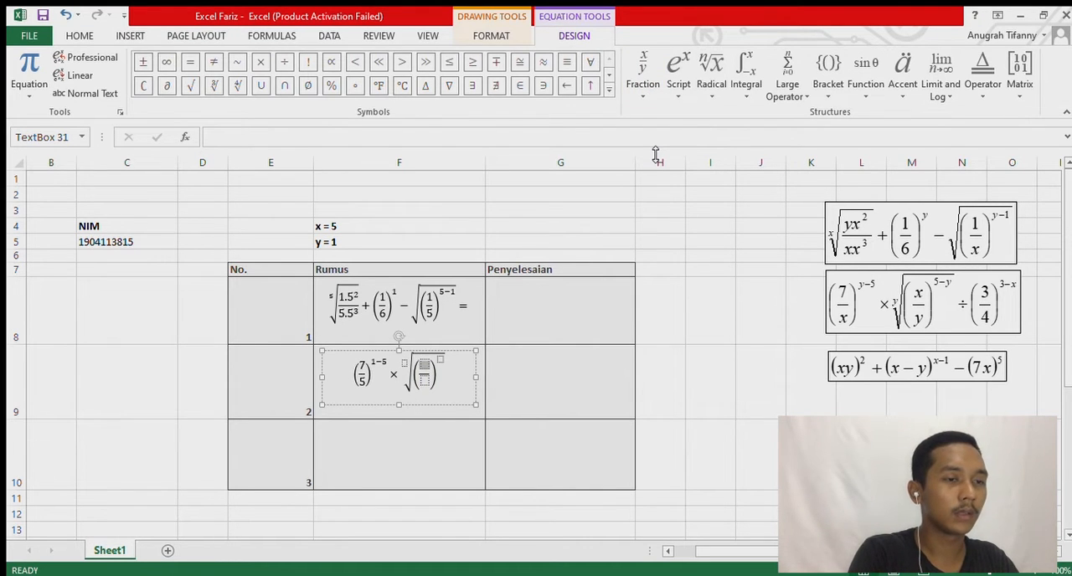
# Fill the fraction under the root with 5 over 1 and enter 5-1 as its exponent.
pyautogui.press('Left')
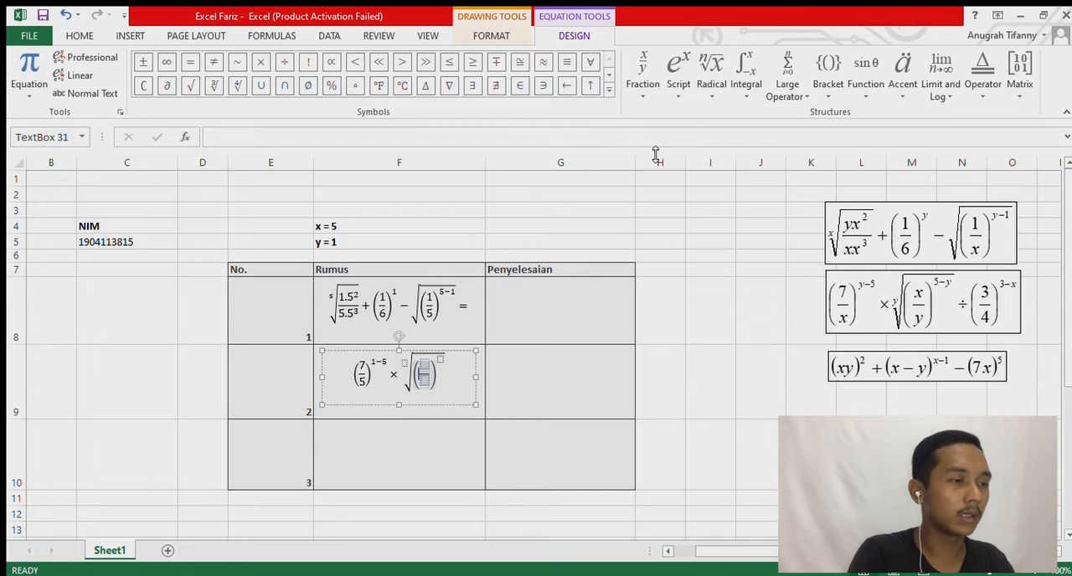
pyautogui.press('Right')
pyautogui.write('5/')
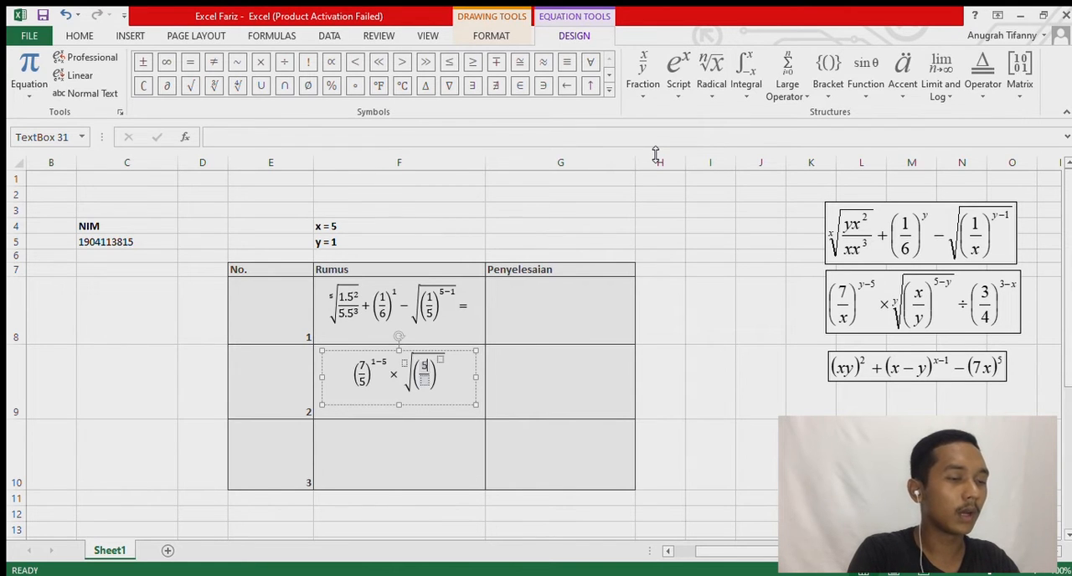
pyautogui.write('11')
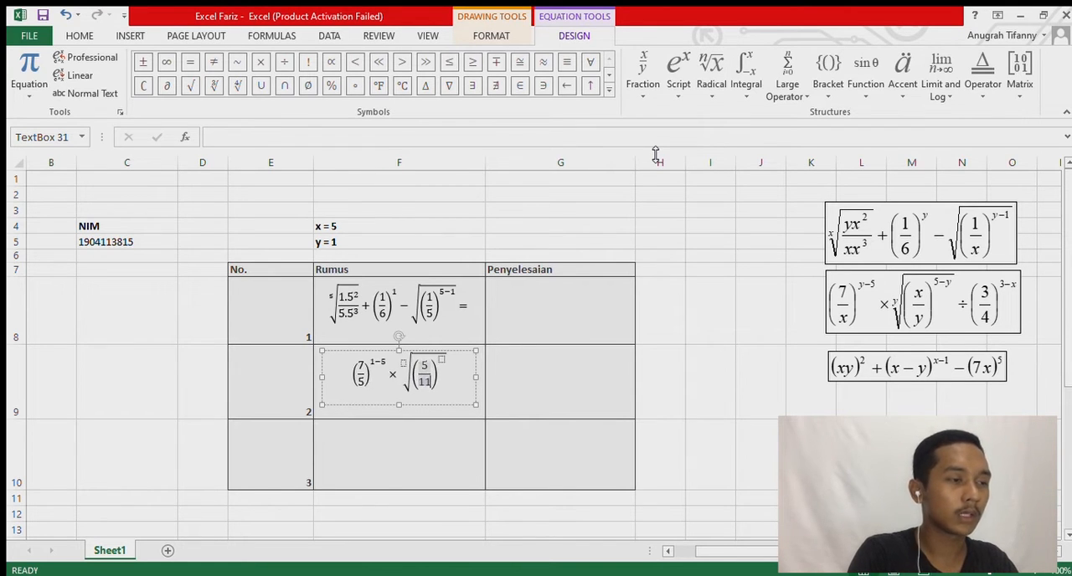
pyautogui.press('BackSpace')
pyautogui.press('Right')
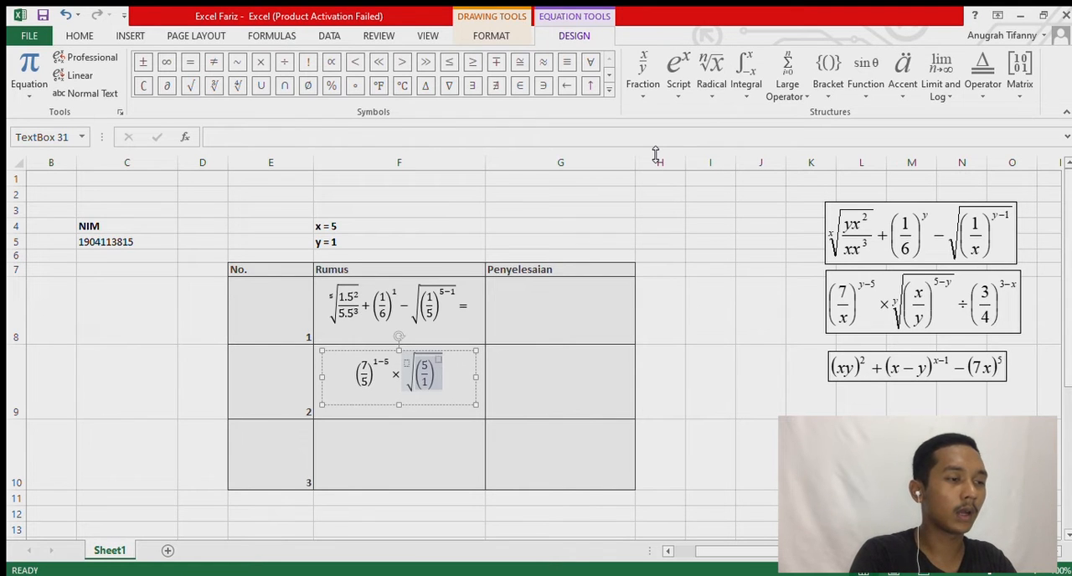
pyautogui.press('Right')
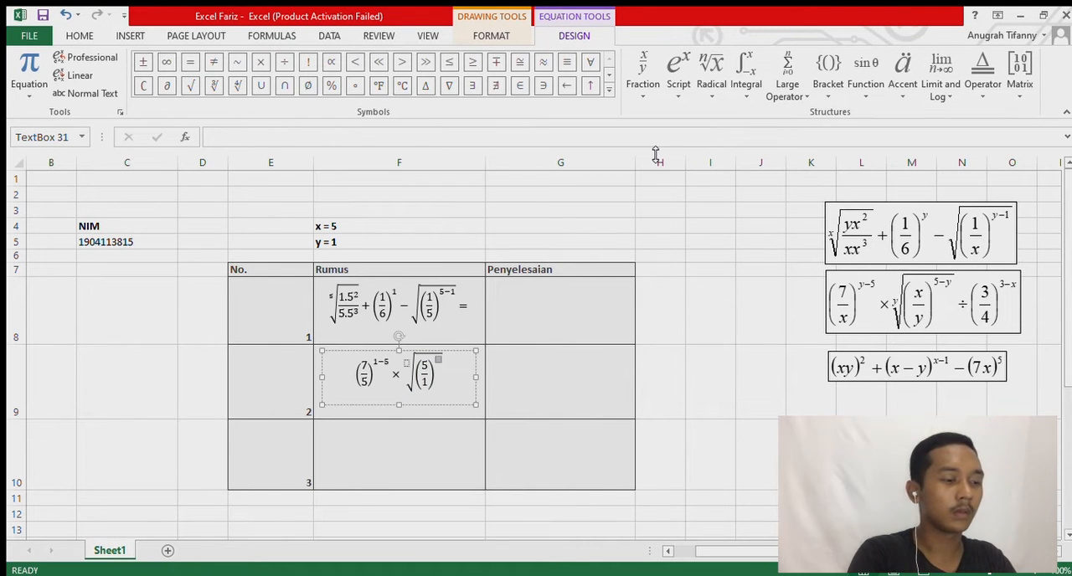
pyautogui.write('5-1')
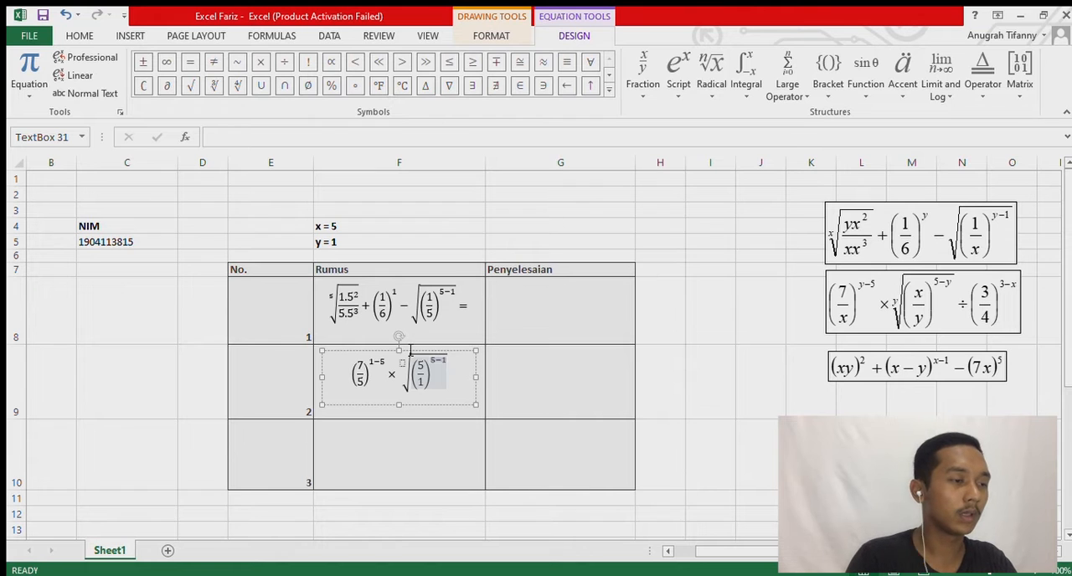
# Set the root's degree to 1 and place the cursor at the end of the second formula.
pyautogui.click(404, 368)
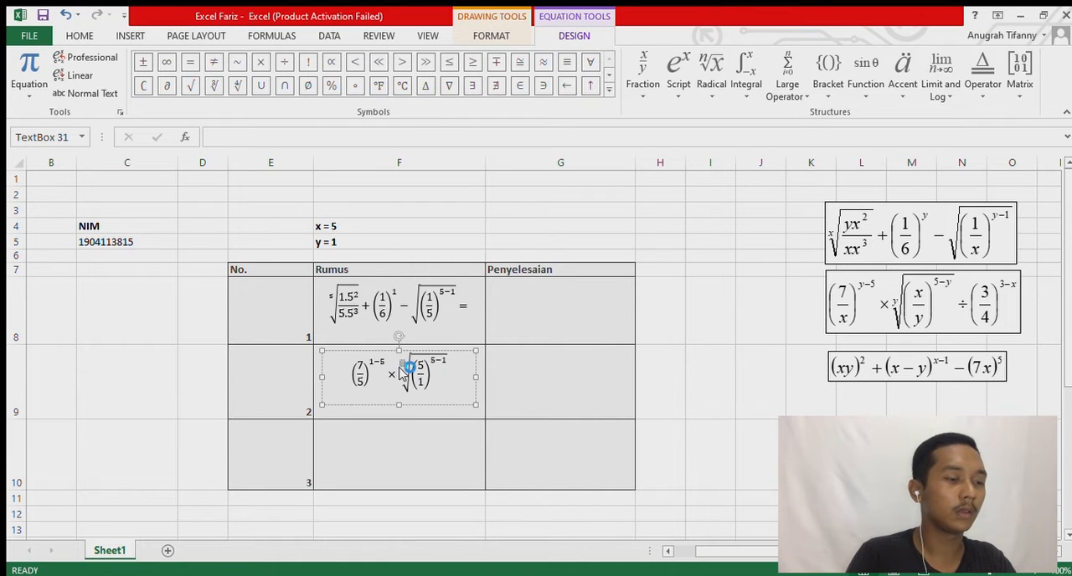
pyautogui.click(405, 367)
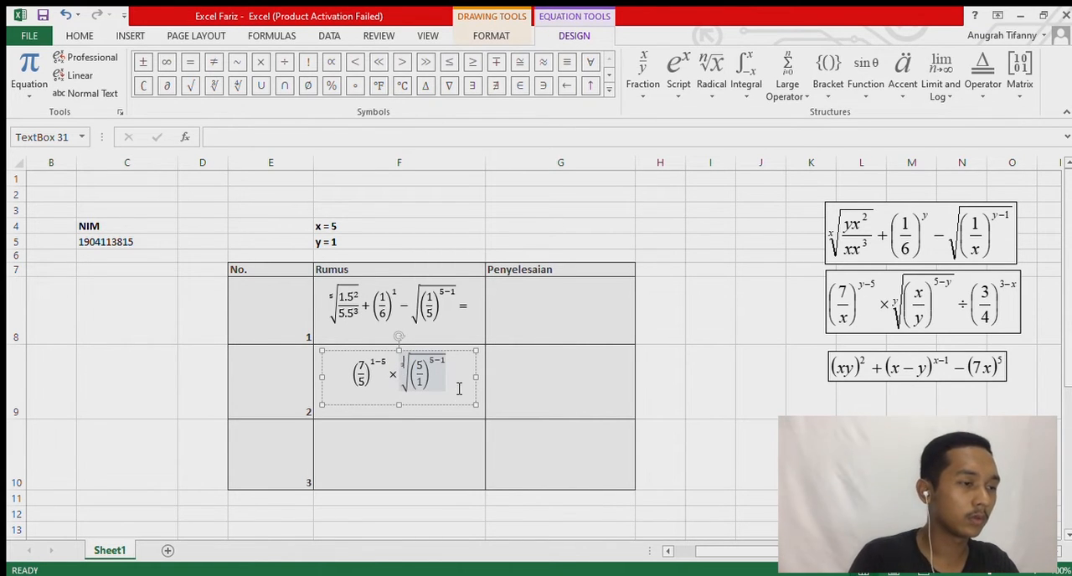
pyautogui.click(444, 377)
pyautogui.press('Right')
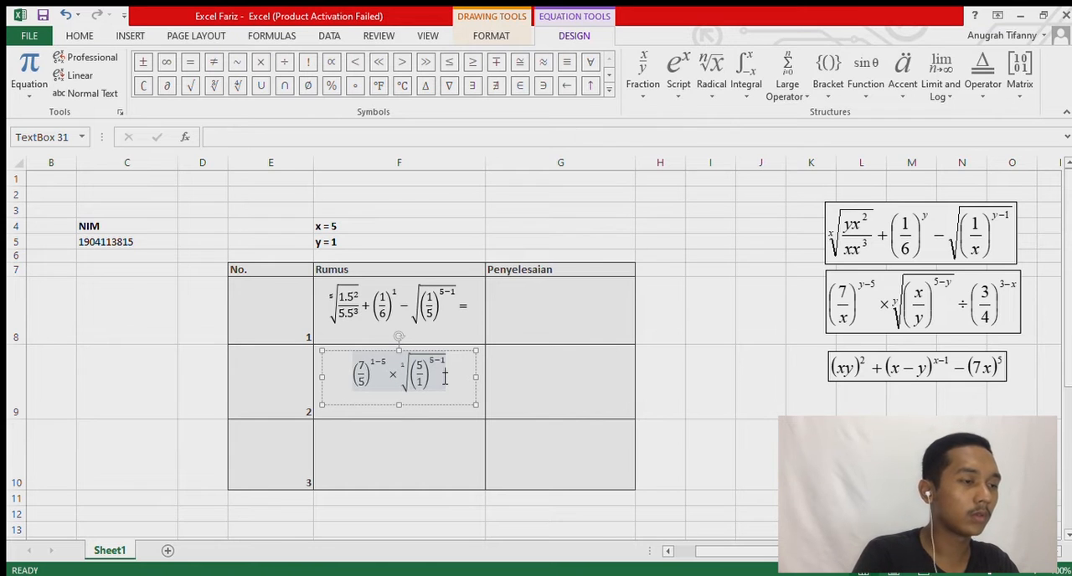
pyautogui.press('BackSpace')
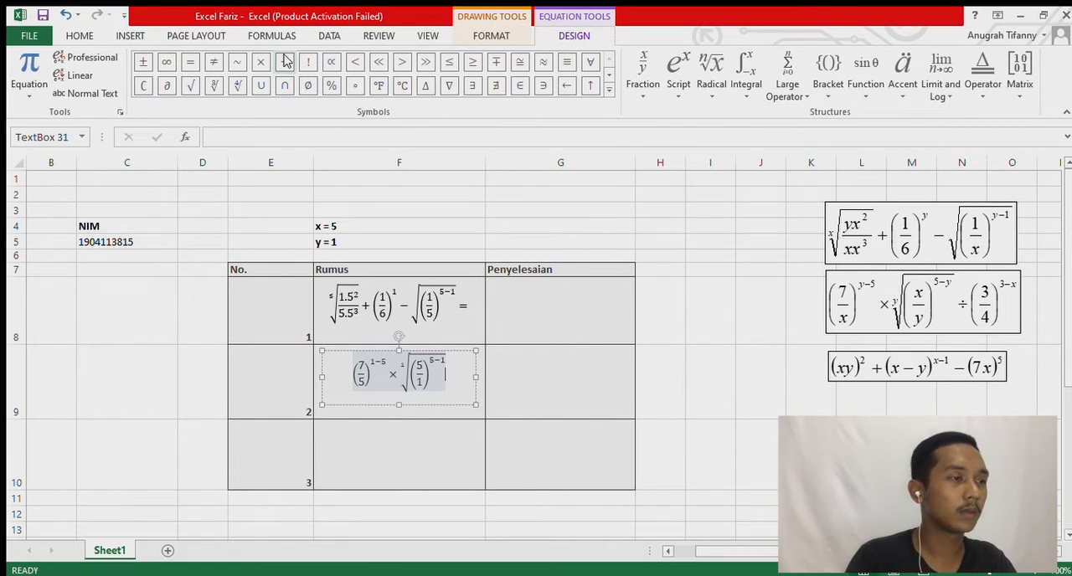
# Append a division sign and a superscript structure whose base is an empty parenthesized stacked fraction to the second formula.
pyautogui.write('+')
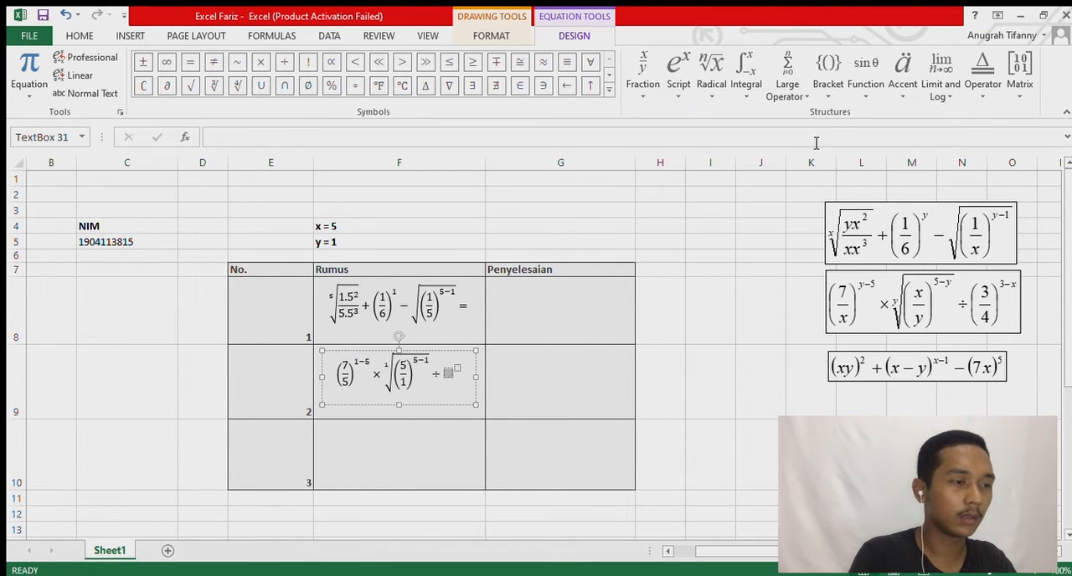
pyautogui.click(828, 71)
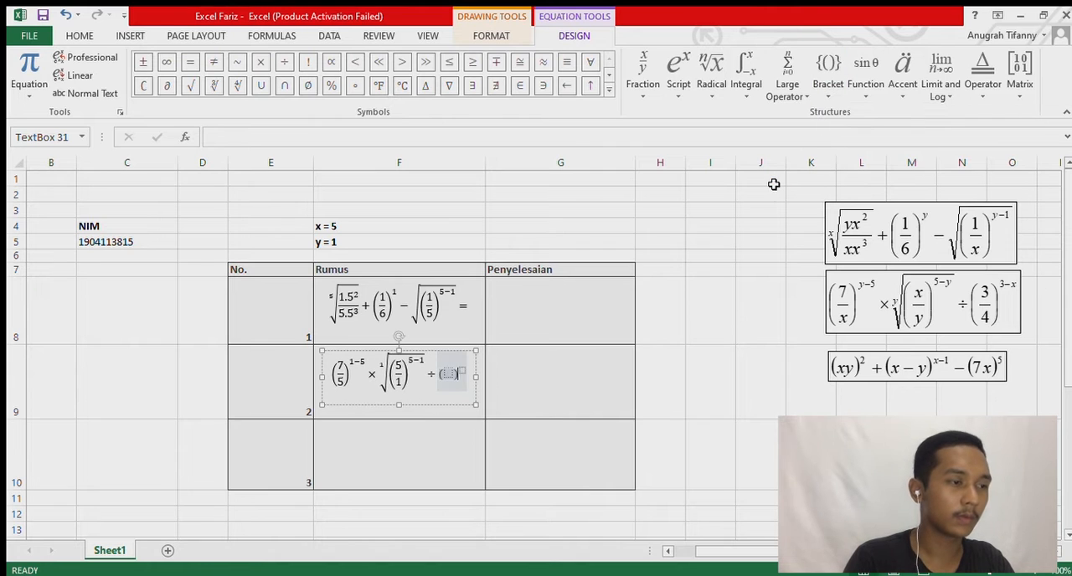
pyautogui.click(662, 156)
pyautogui.press('Left')
pyautogui.press('Left')
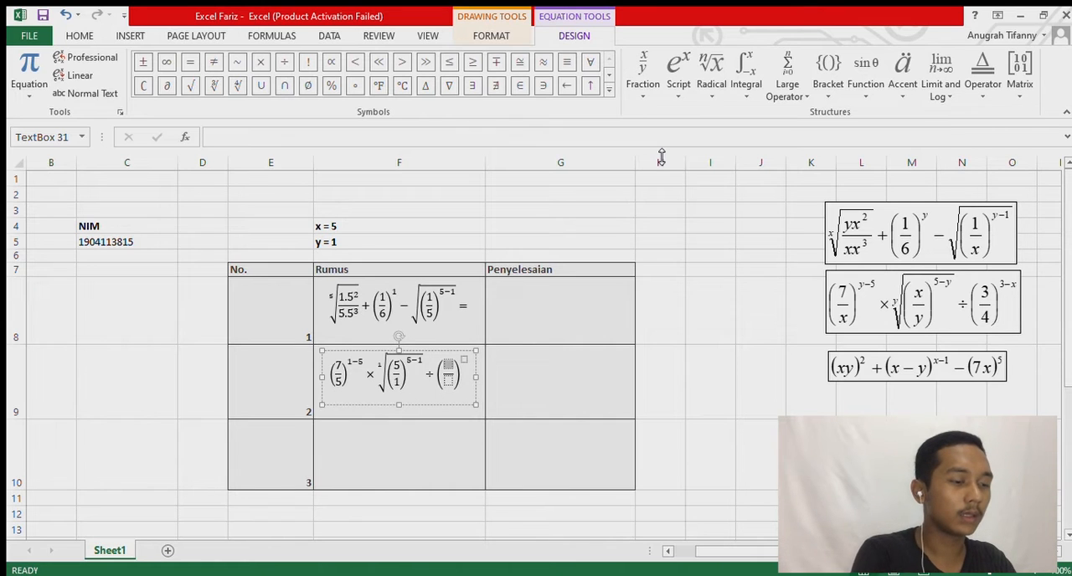
# Fill the last parenthesized fraction with 3 over 4 and exponent 3-5, and end the second formula with an equals sign.
pyautogui.write('3')
pyautogui.press('Down')
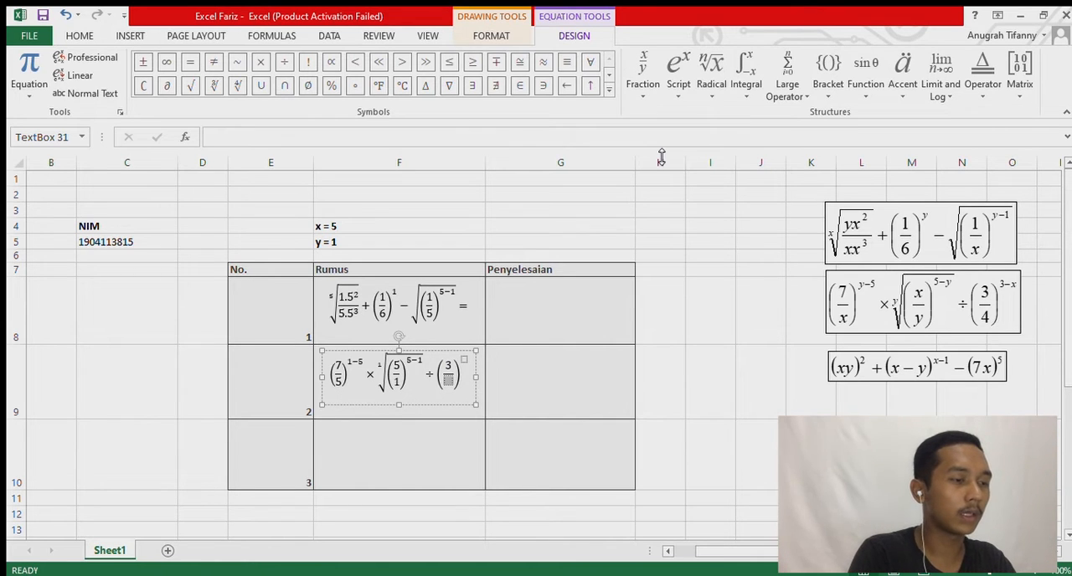
pyautogui.write('4)^(')
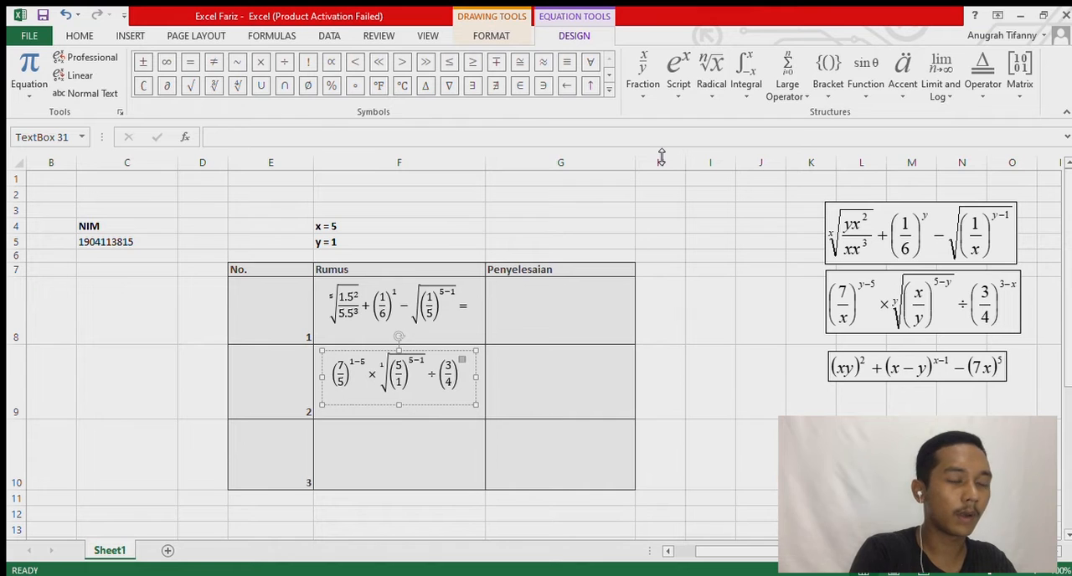
pyautogui.write('3-')
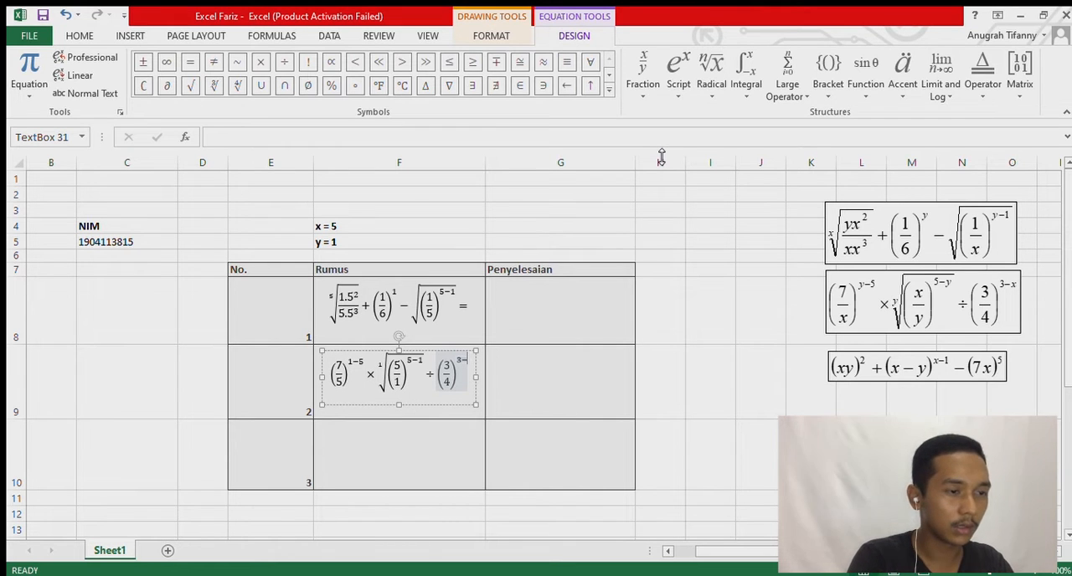
pyautogui.write('5')
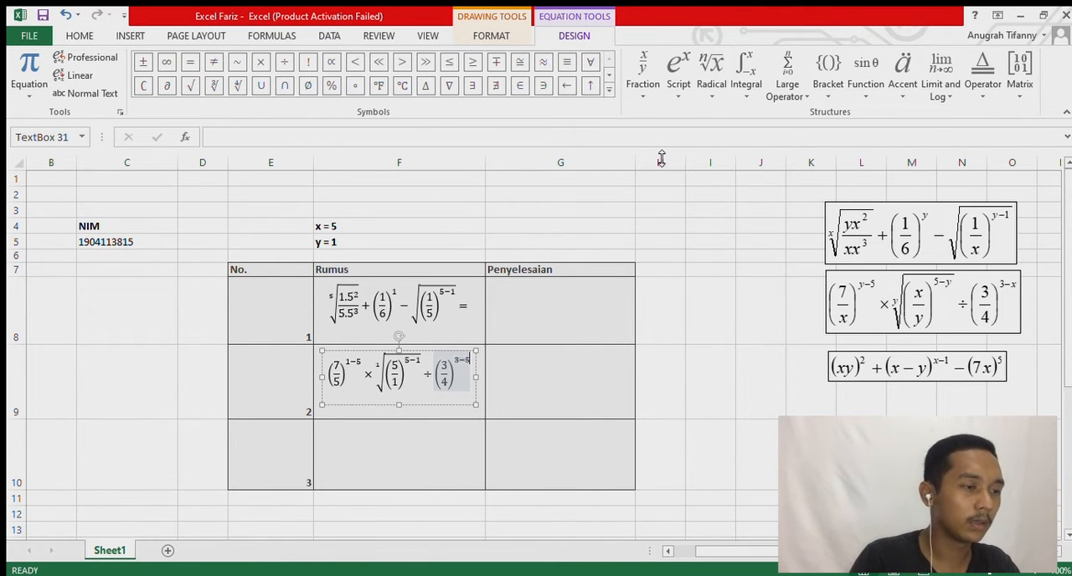
pyautogui.hotkey('ctrl', 'a')
pyautogui.write('=')
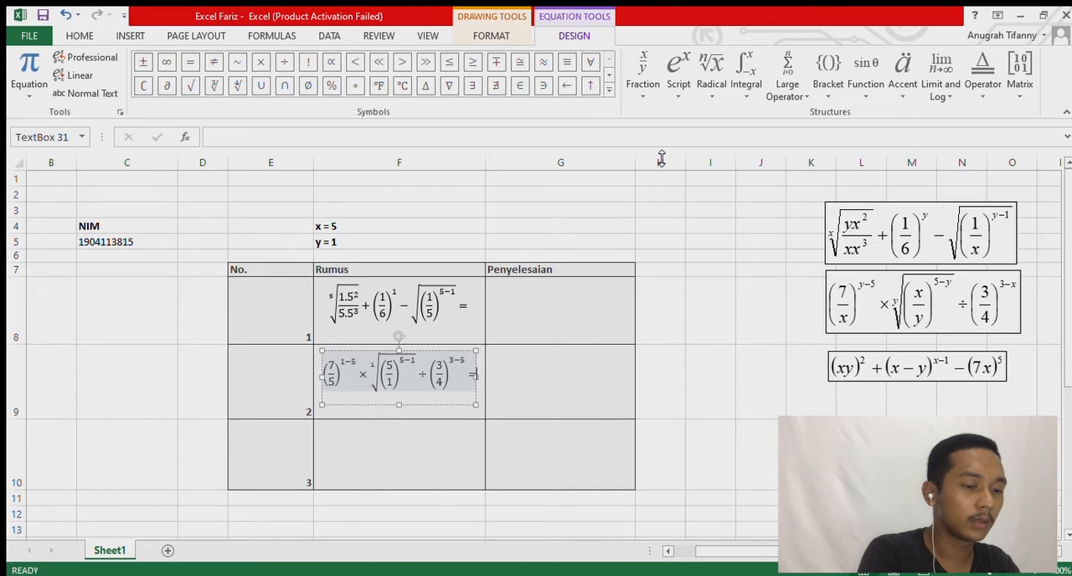
pyautogui.click(536, 402)
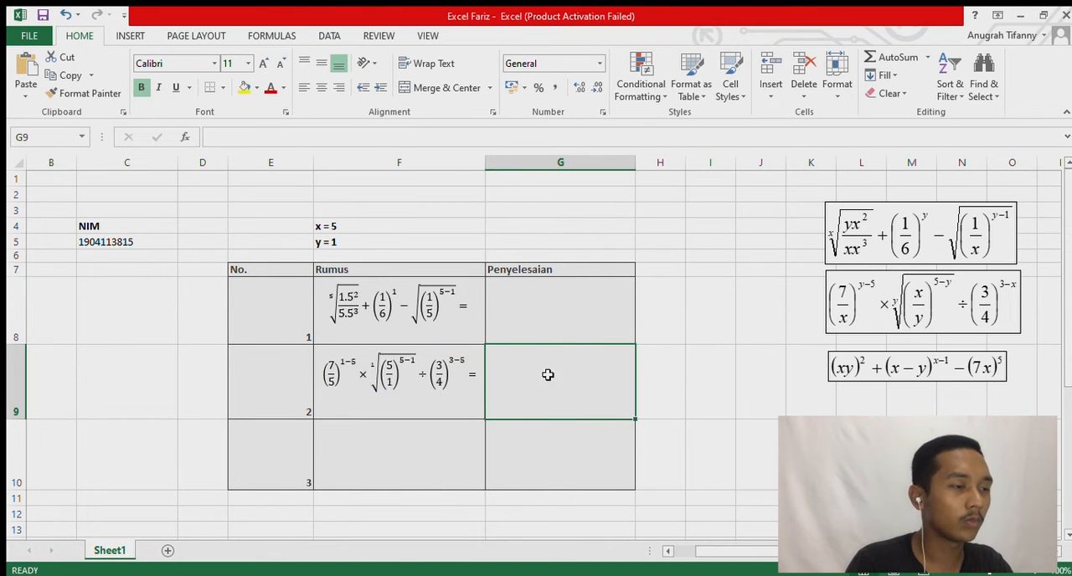
# Insert a new blank equation and move it into the Rumus cell of row number 3.
pyautogui.click(411, 449)
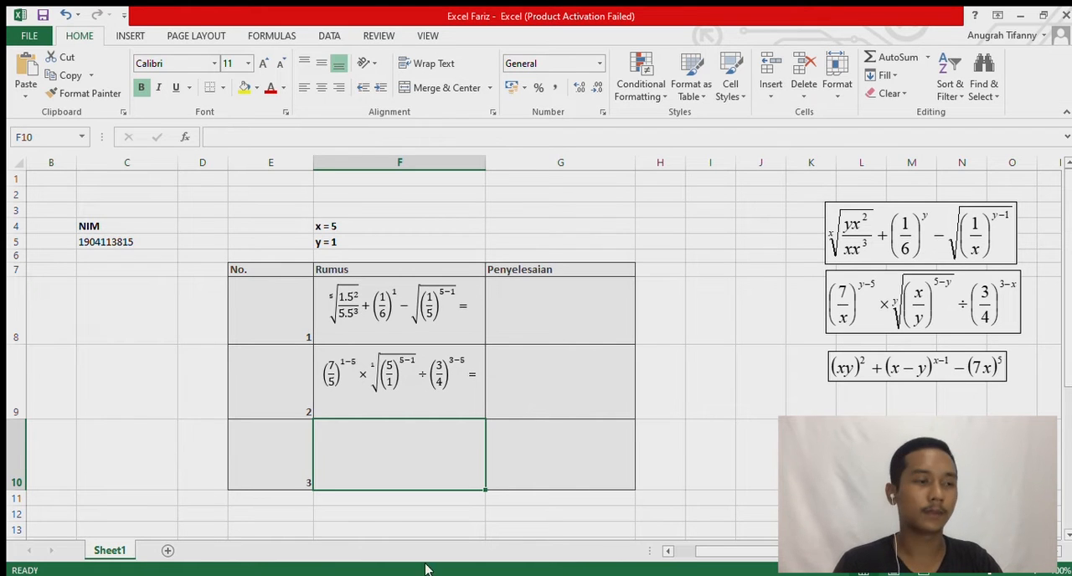
pyautogui.click(132, 38)
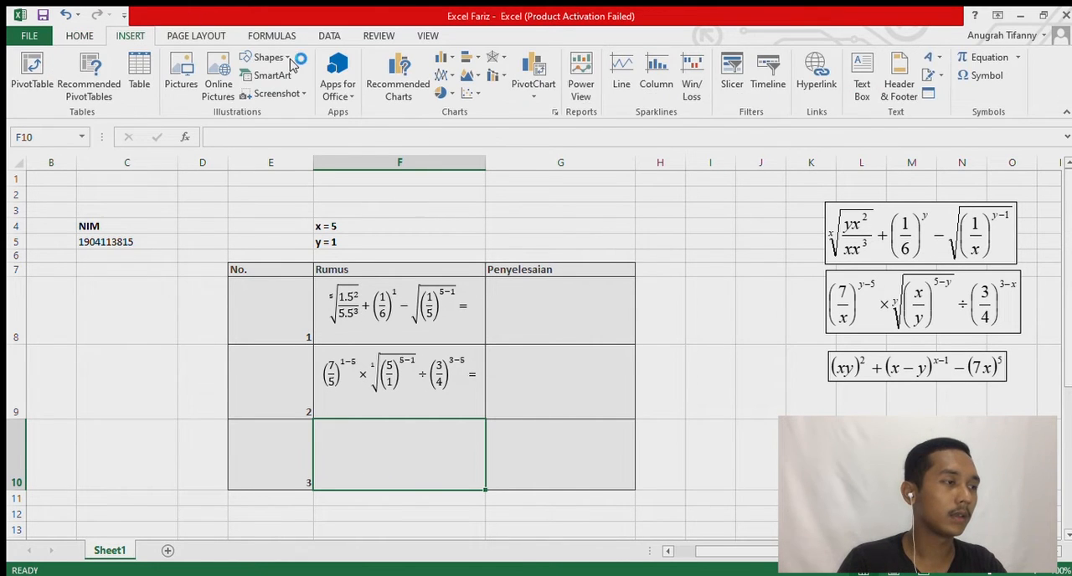
pyautogui.click(972, 65)
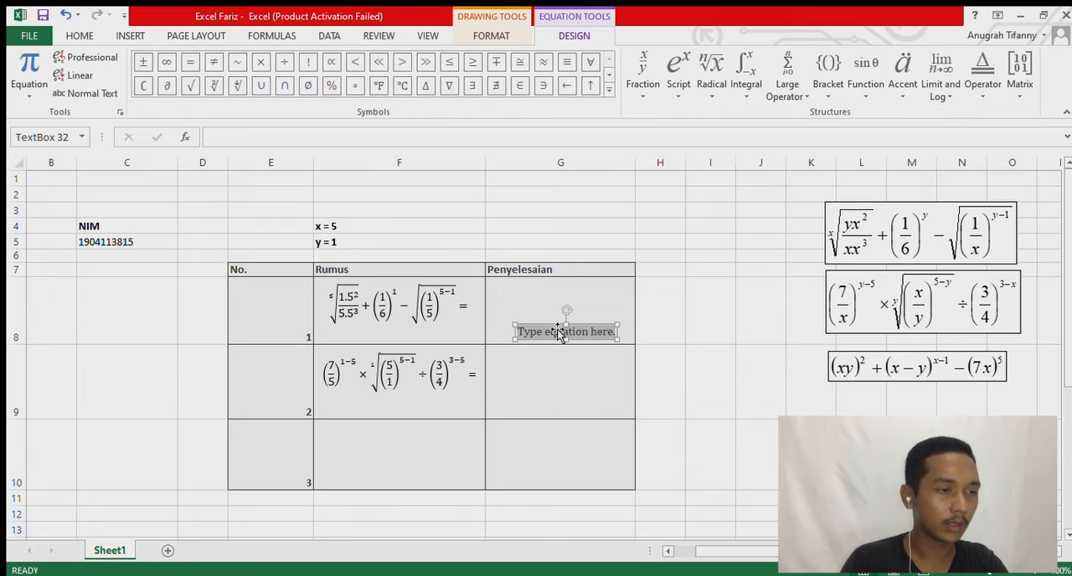
pyautogui.moveTo(560, 333); pyautogui.dragTo(482, 458)
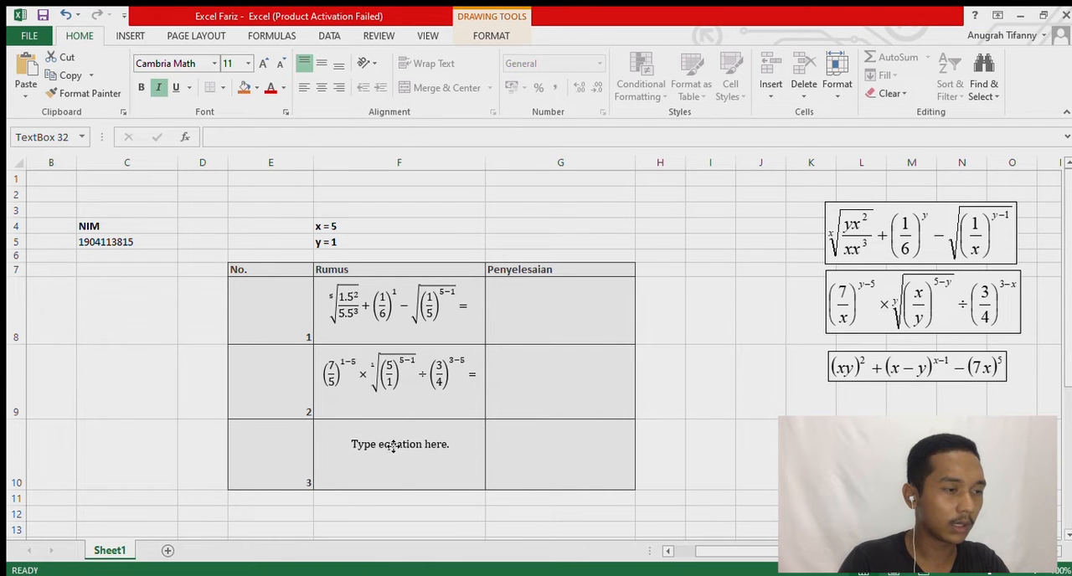
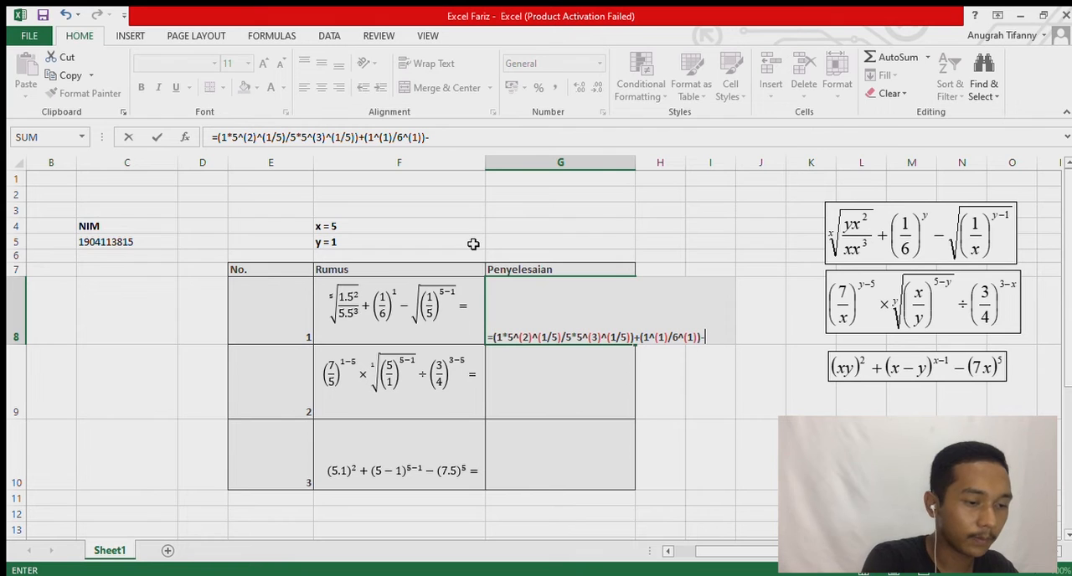
# Finish the G8 formula by completing its subtracted root term as ((1/5)^(4)^(1/2)), and enter it in the Penyelesaian cell.
pyautogui.write('(1/')
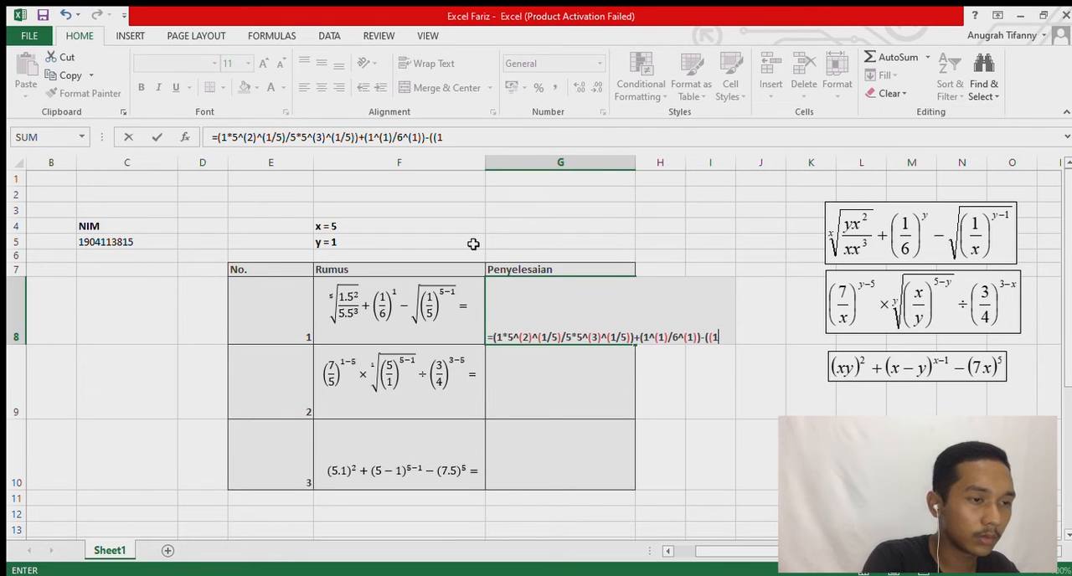
pyautogui.write('5')
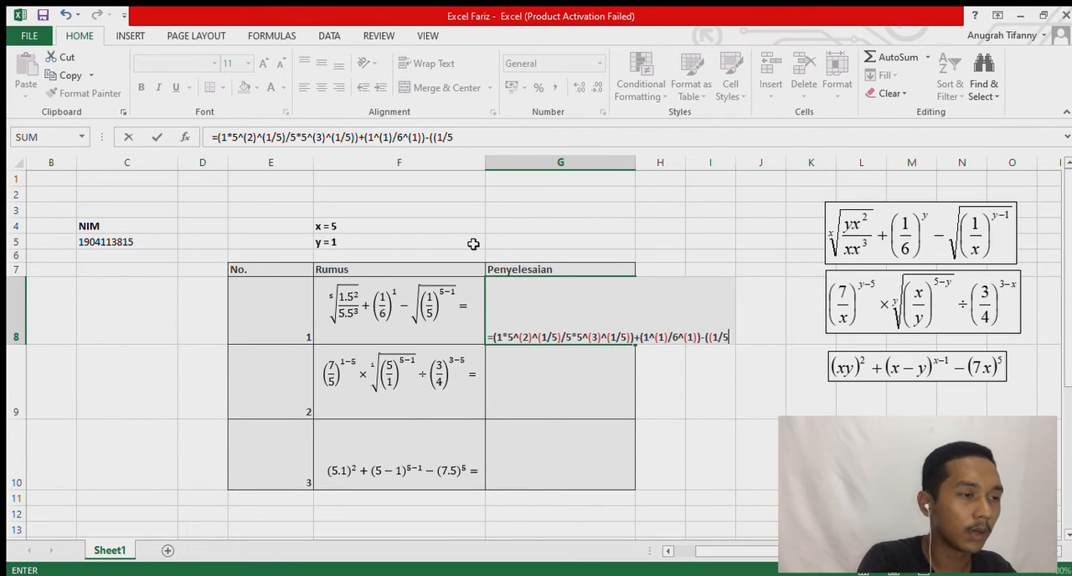
pyautogui.write(')')
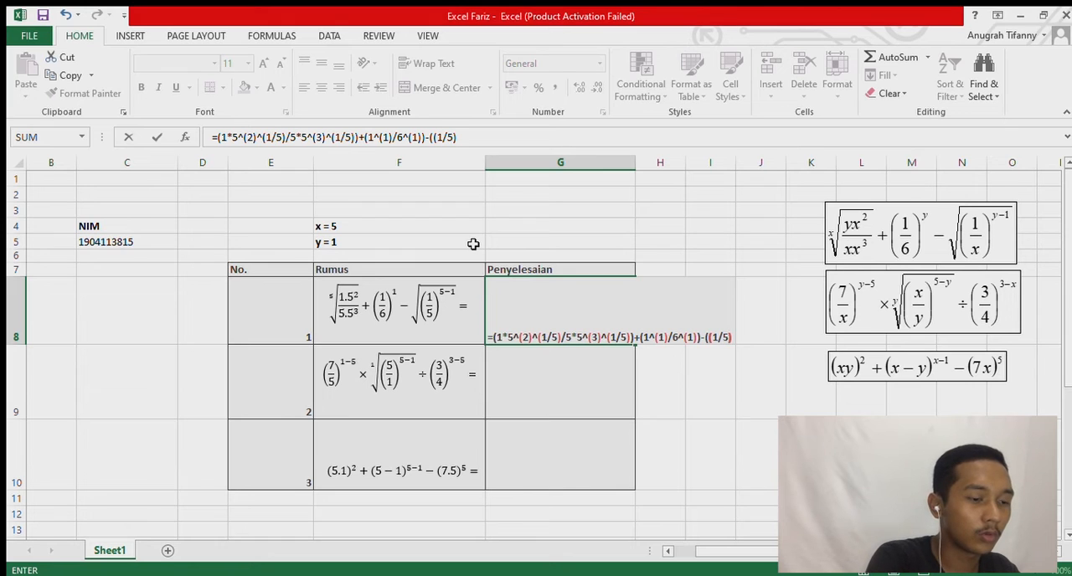
pyautogui.write('^')
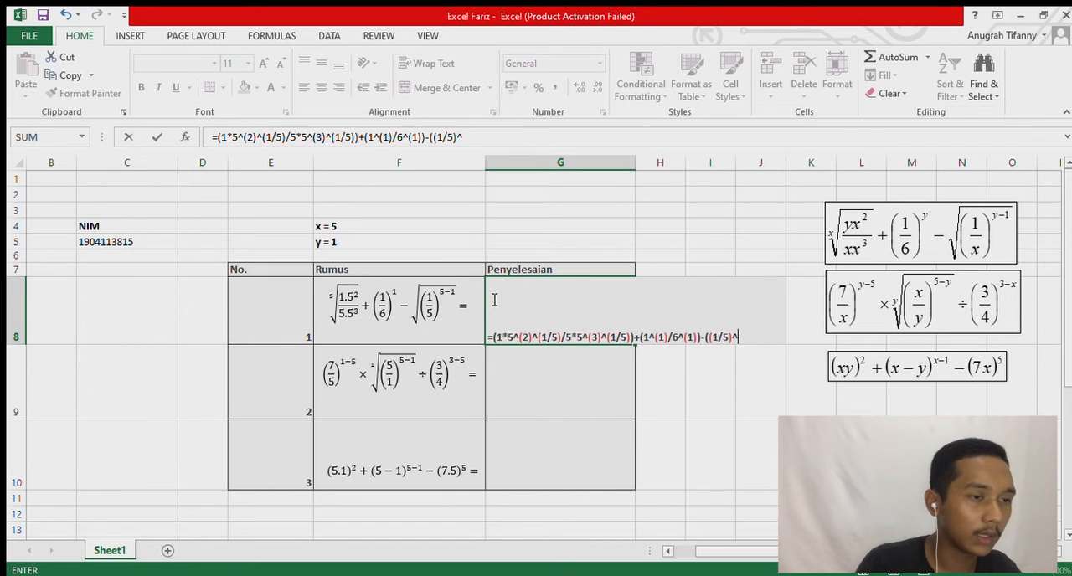
pyautogui.write('(4)')
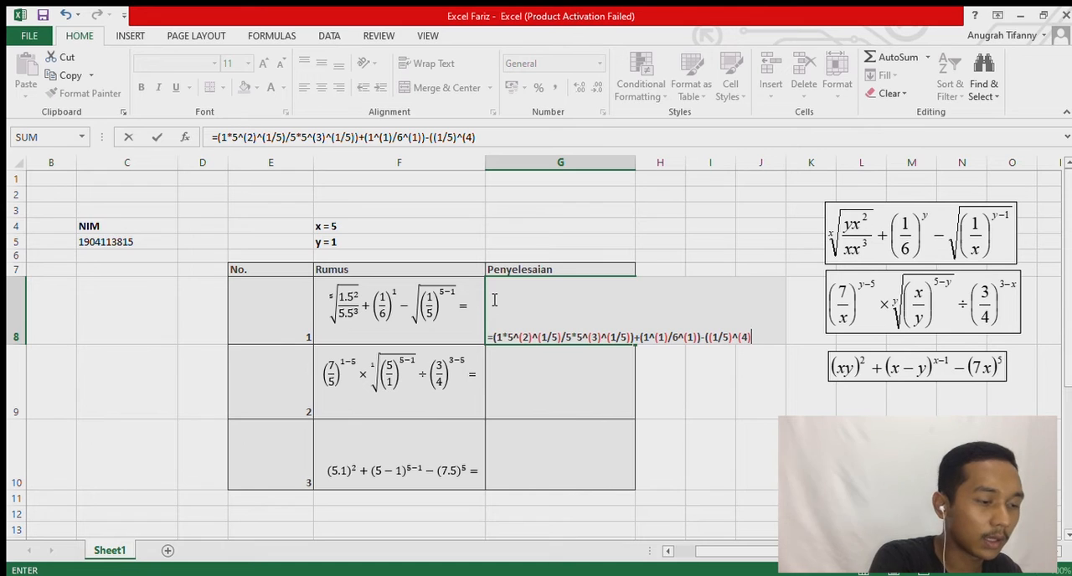
pyautogui.write('^')
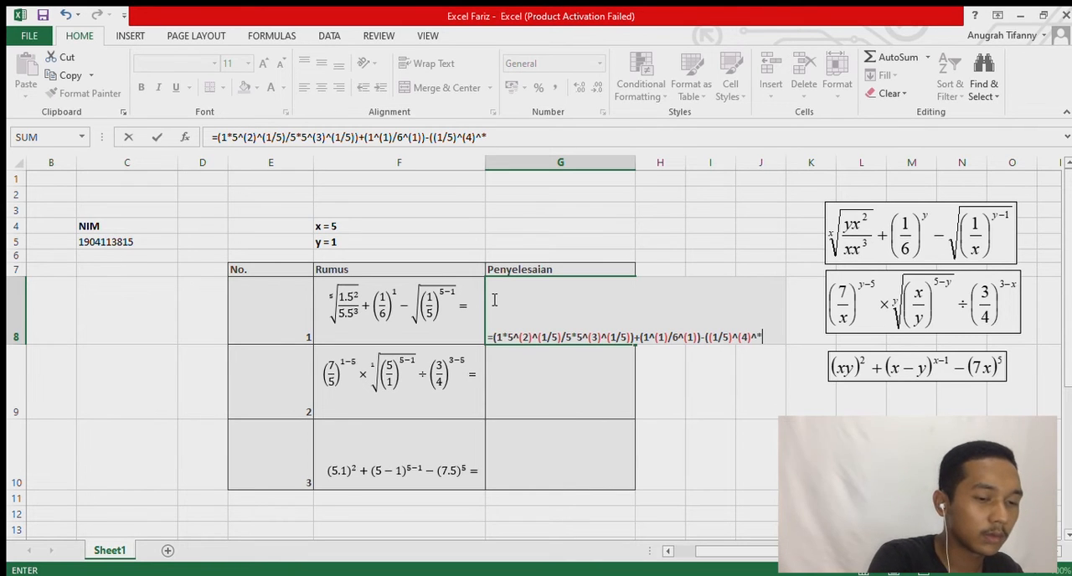
pyautogui.write('(')
pyautogui.write('1/')
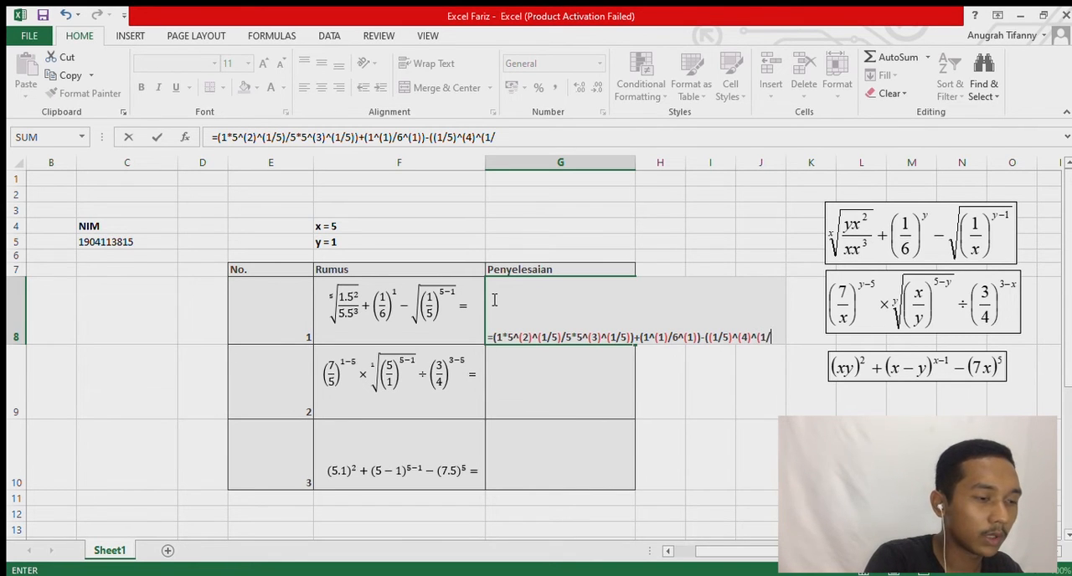
pyautogui.write('2))')
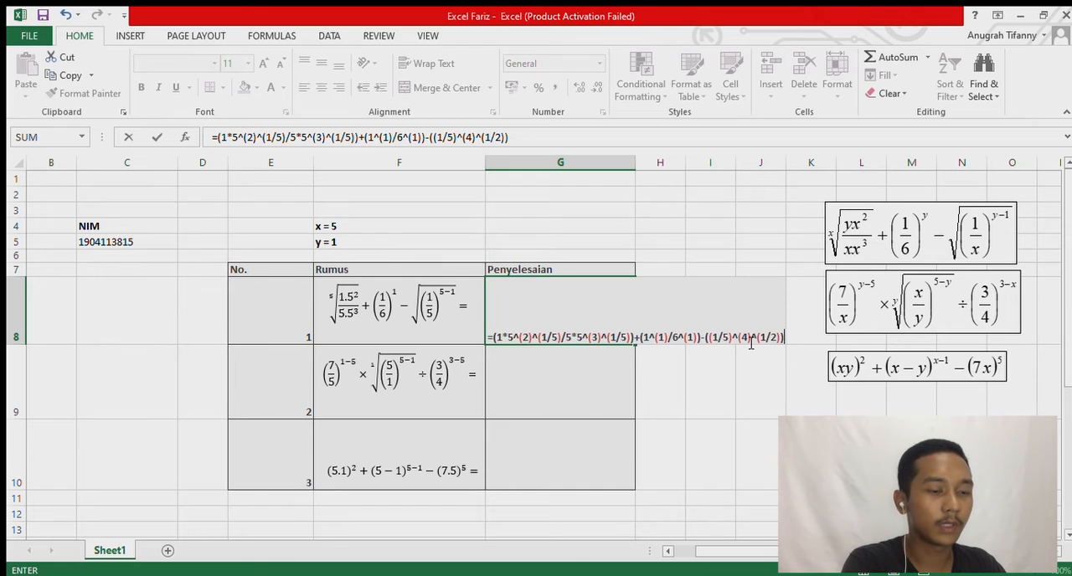
pyautogui.press('Return')
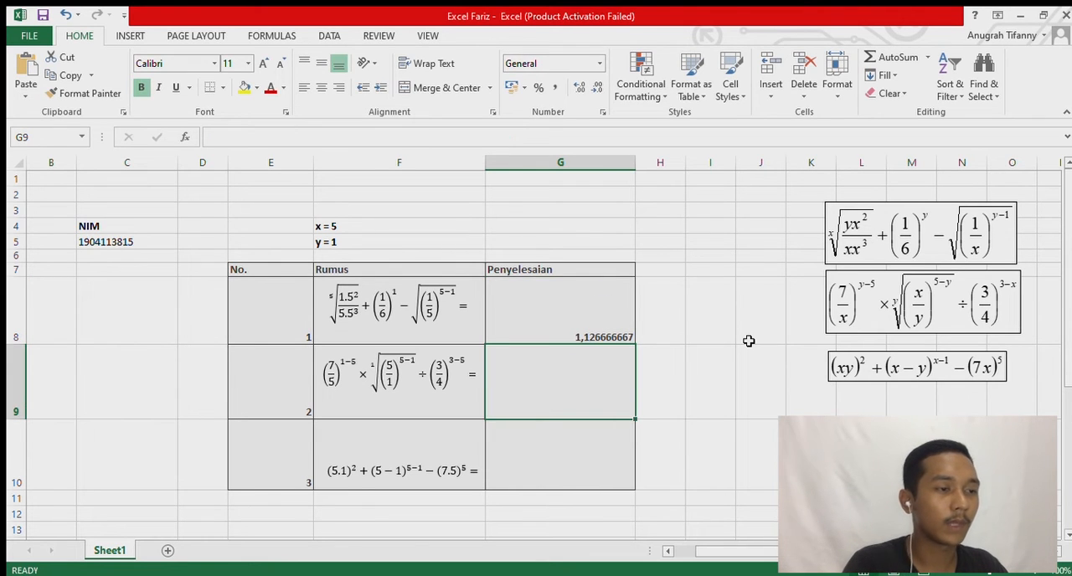
pyautogui.click(588, 338)
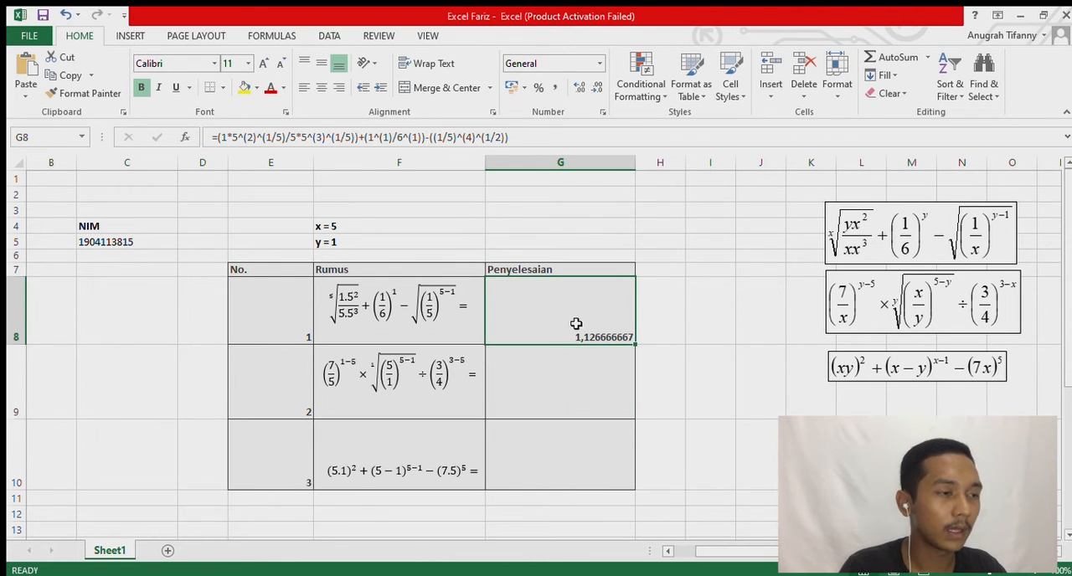
# Start the Penyelesaian formula for number 2 in cell G9 with =((7/5)^(-4)).
pyautogui.click(541, 402)
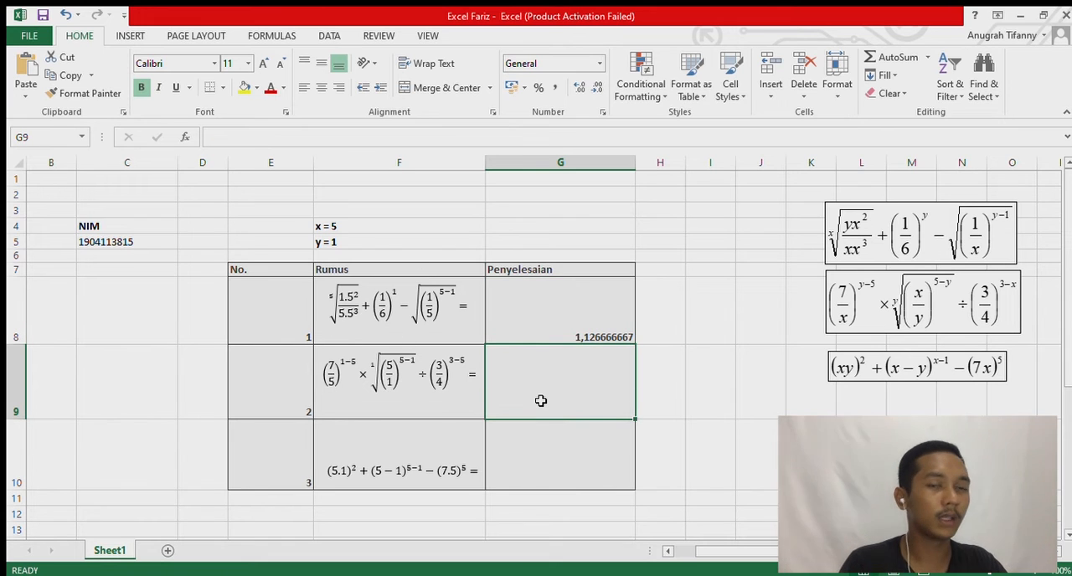
pyautogui.write('=')
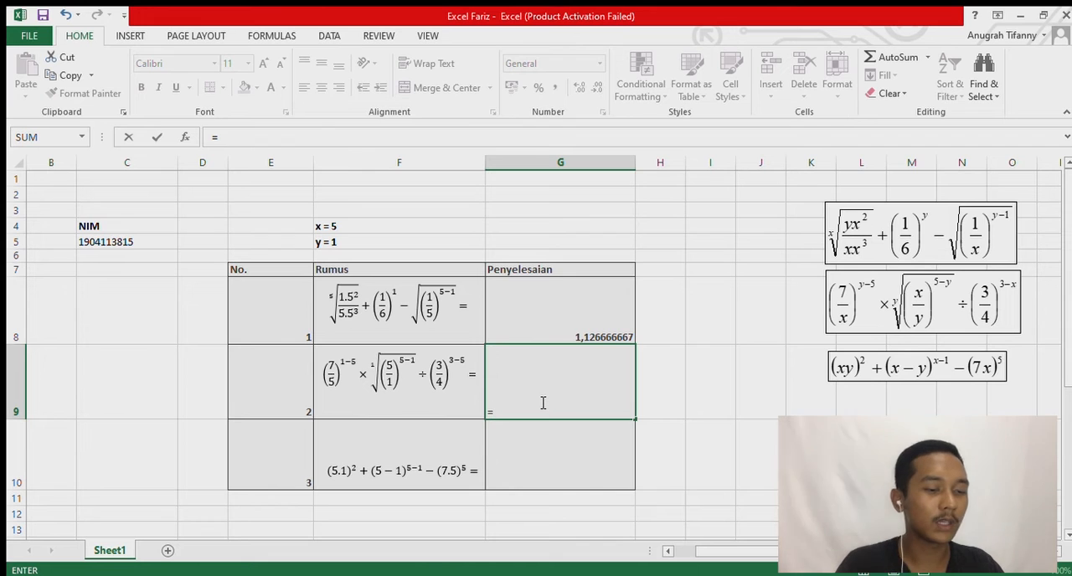
pyautogui.write('(')
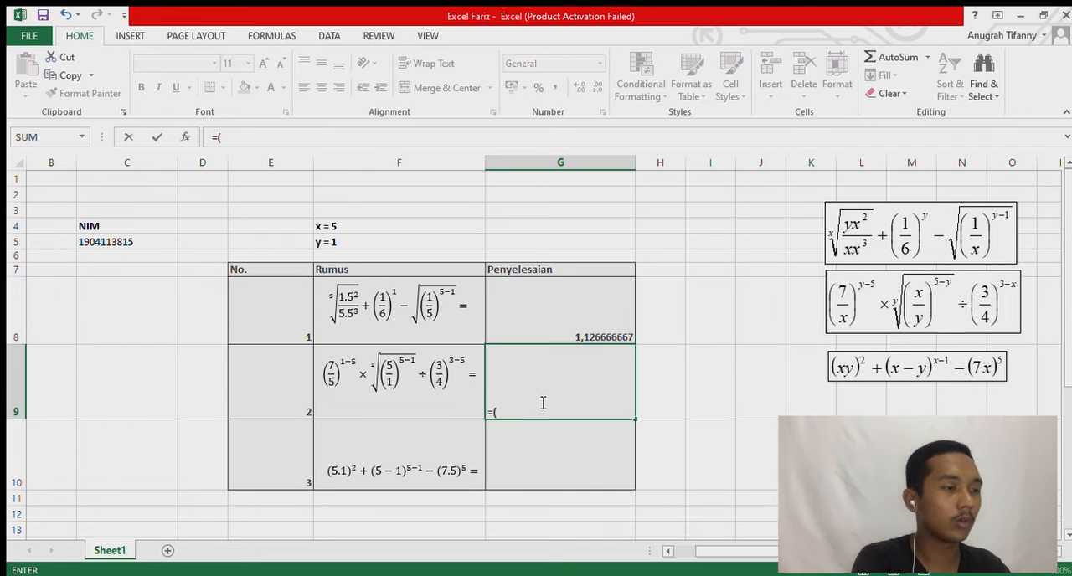
pyautogui.write('(')
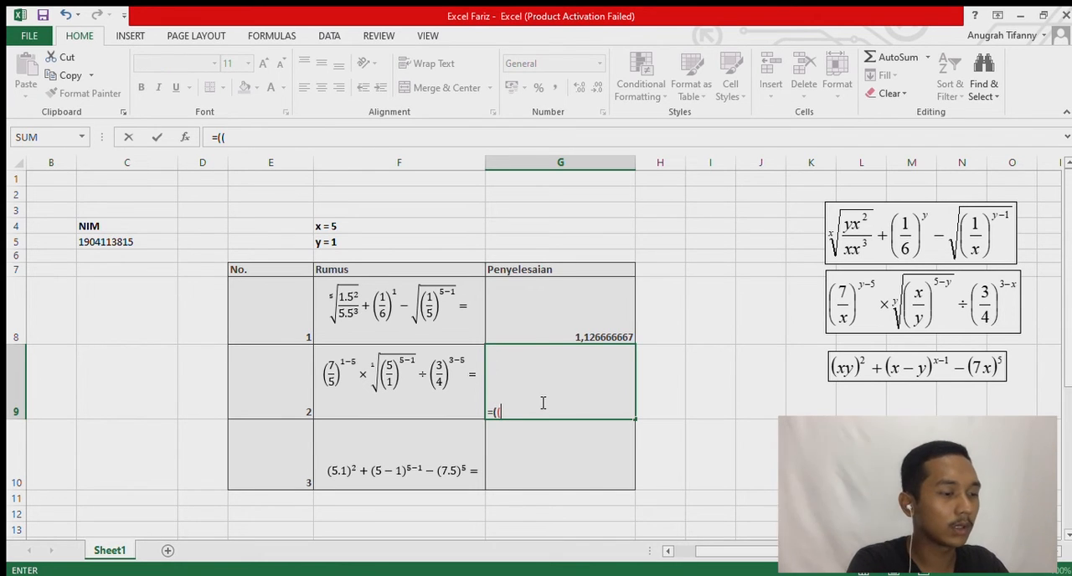
pyautogui.write('7')
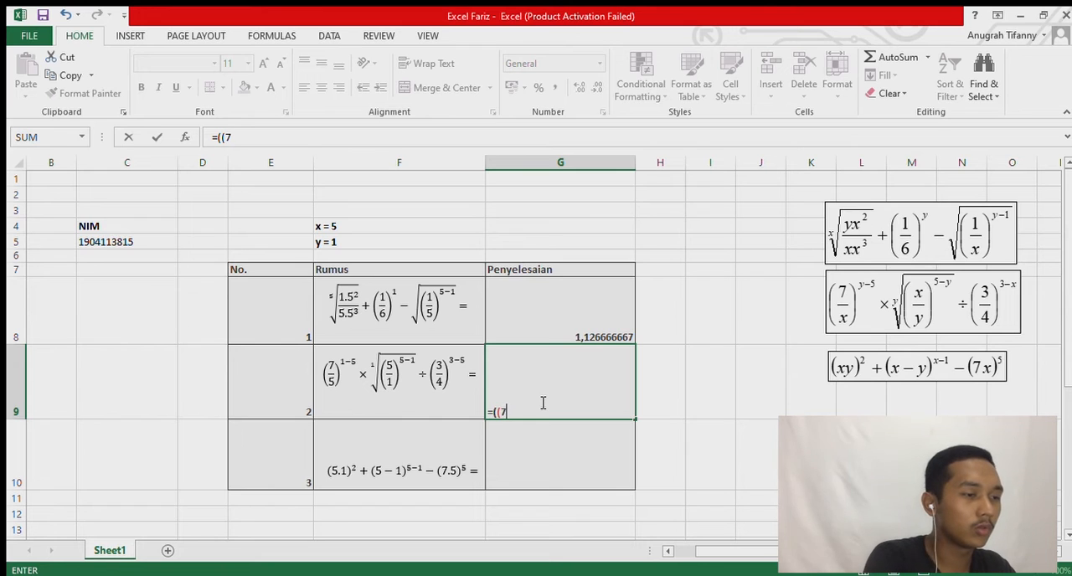
pyautogui.write('/5)^')
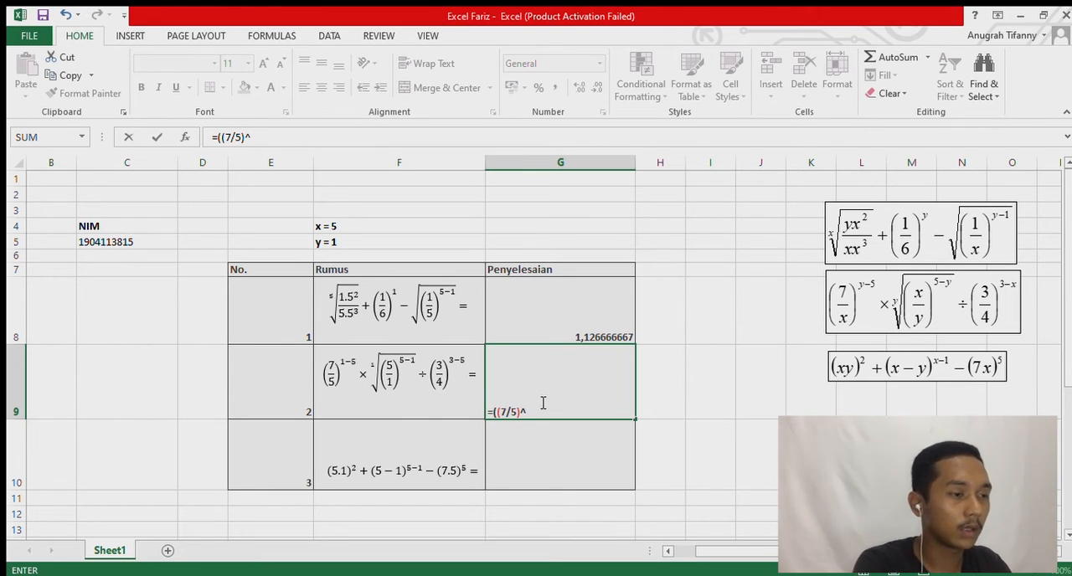
pyautogui.write('(1')
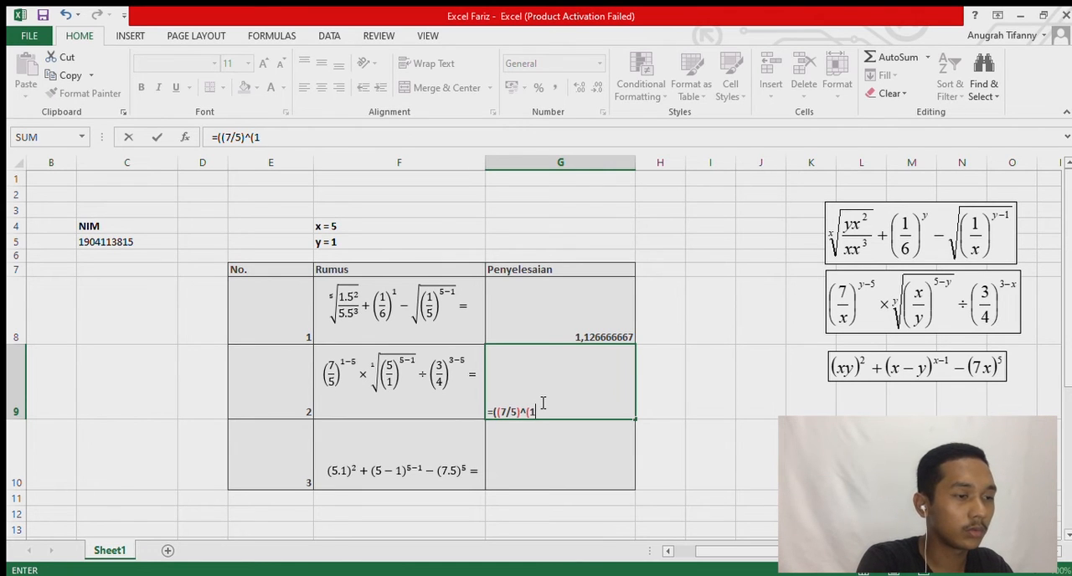
pyautogui.press('BackSpace')
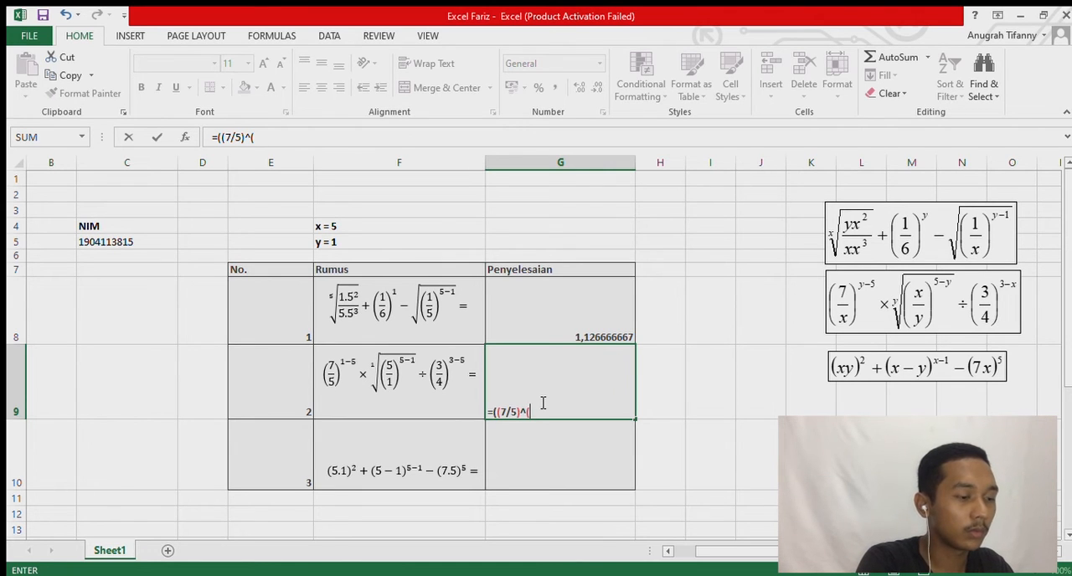
pyautogui.write('-')
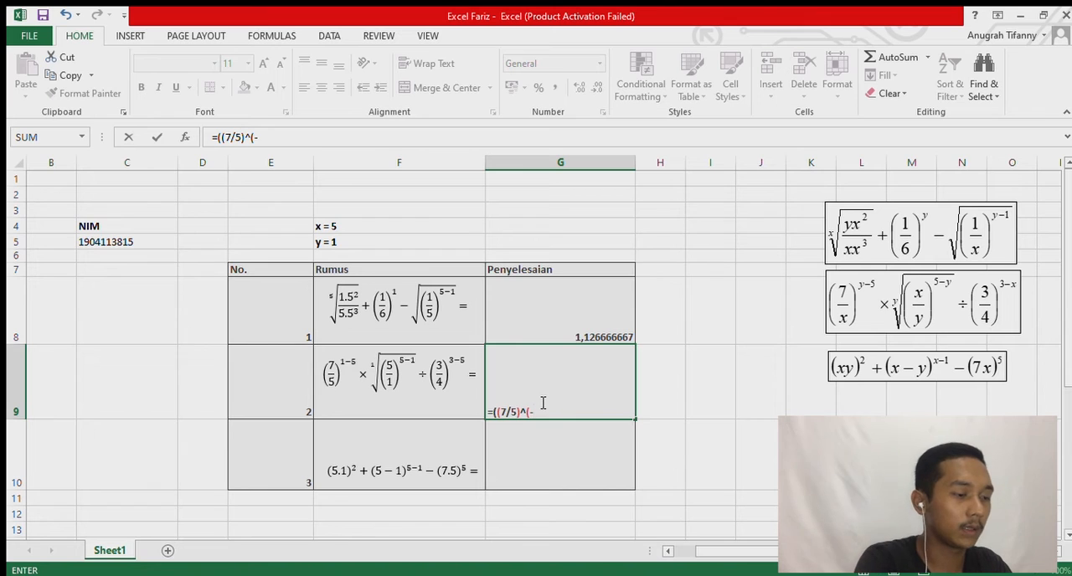
pyautogui.write('4))')
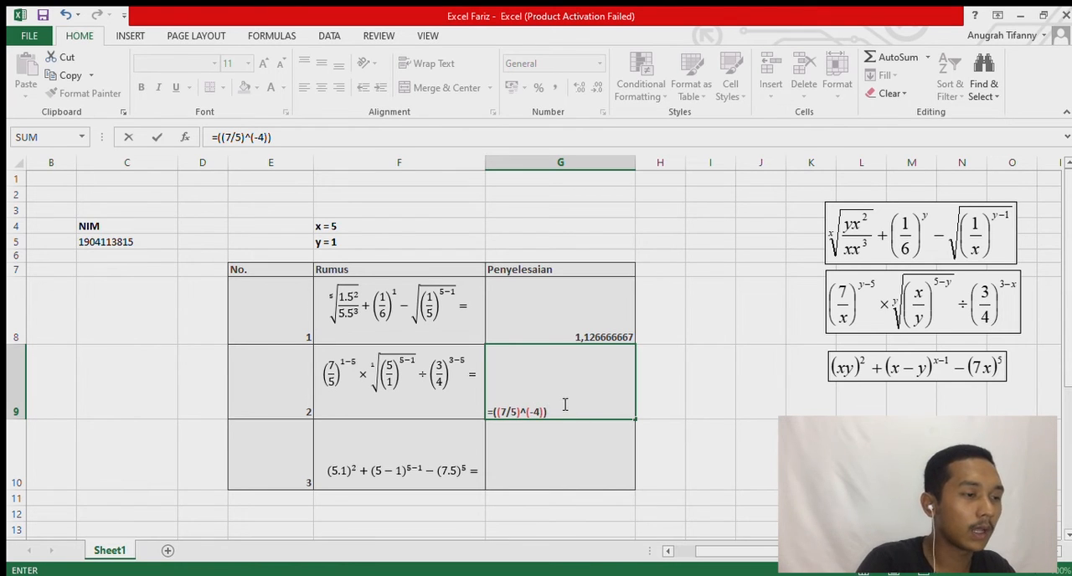
pyautogui.write('*')
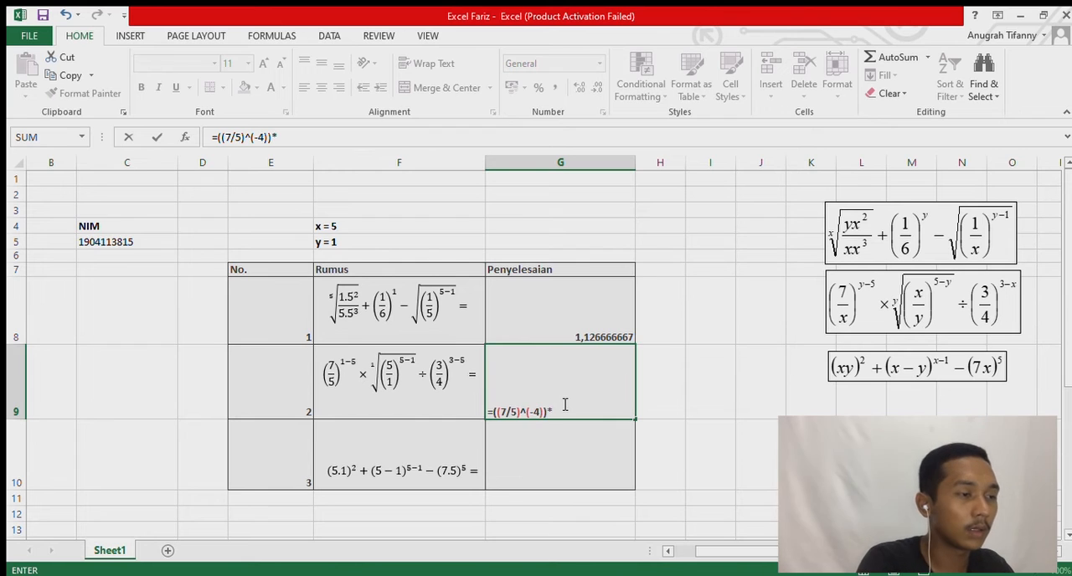
pyautogui.write('(1')
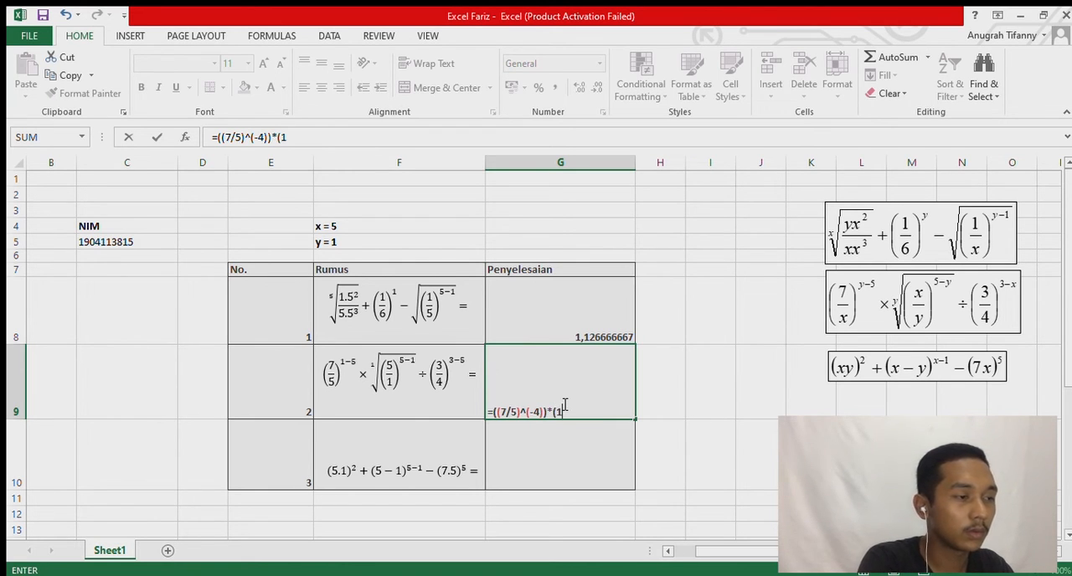
# Extend the G9 formula with a multiplication by an open group holding 5/1 to the power 4: *((5/1)^(4).
pyautogui.press('BackSpace')
pyautogui.write('(5')
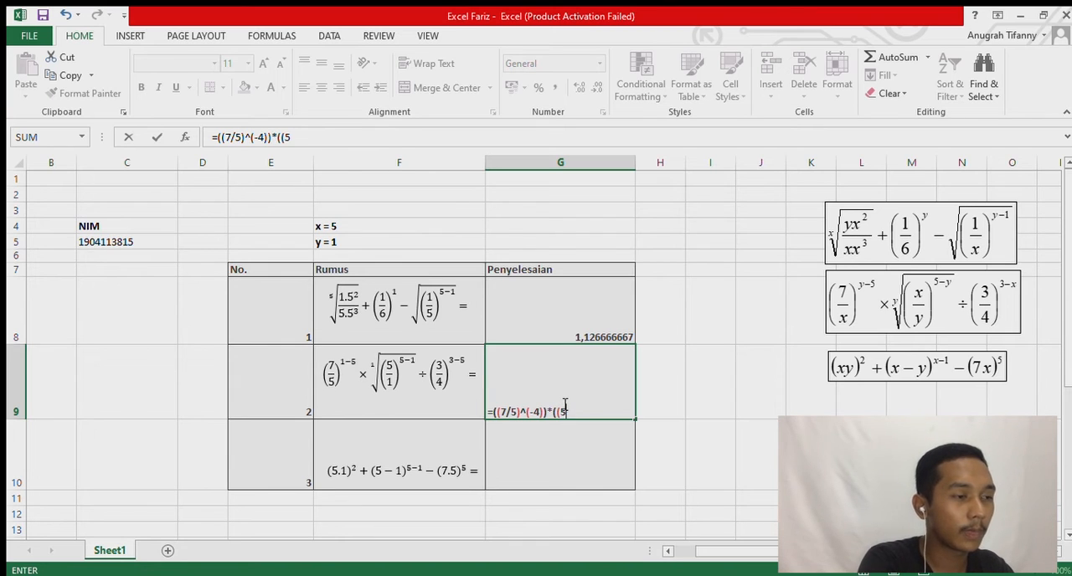
pyautogui.write('/1)')
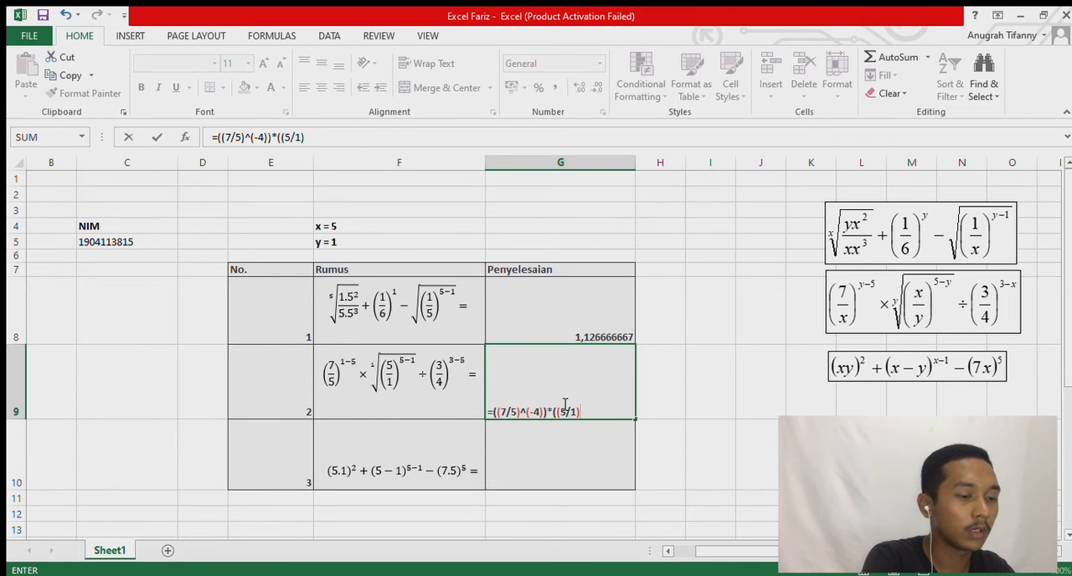
pyautogui.write('^')
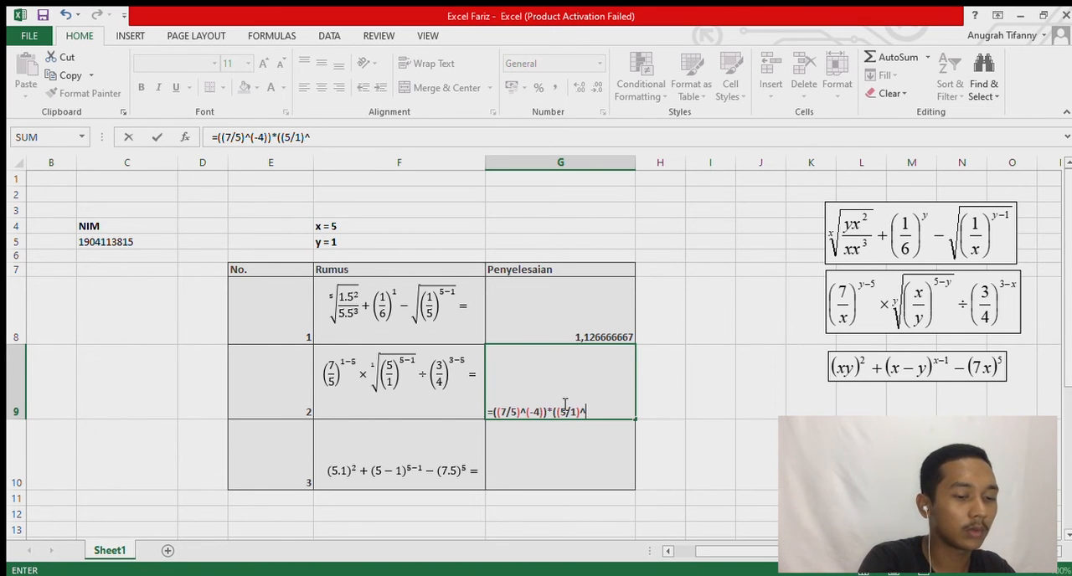
pyautogui.write('(4)')
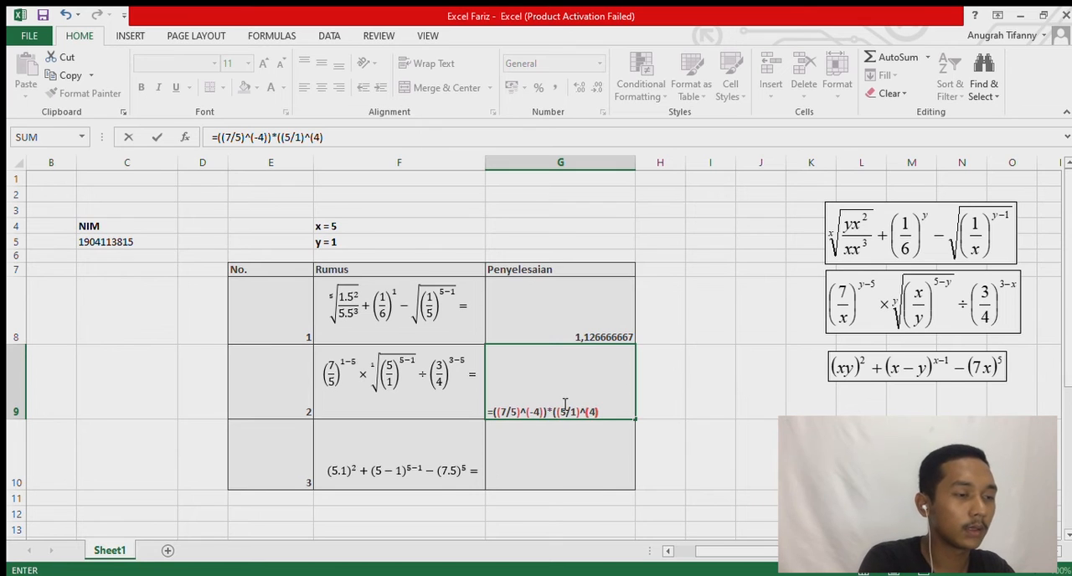
pyautogui.write('(')
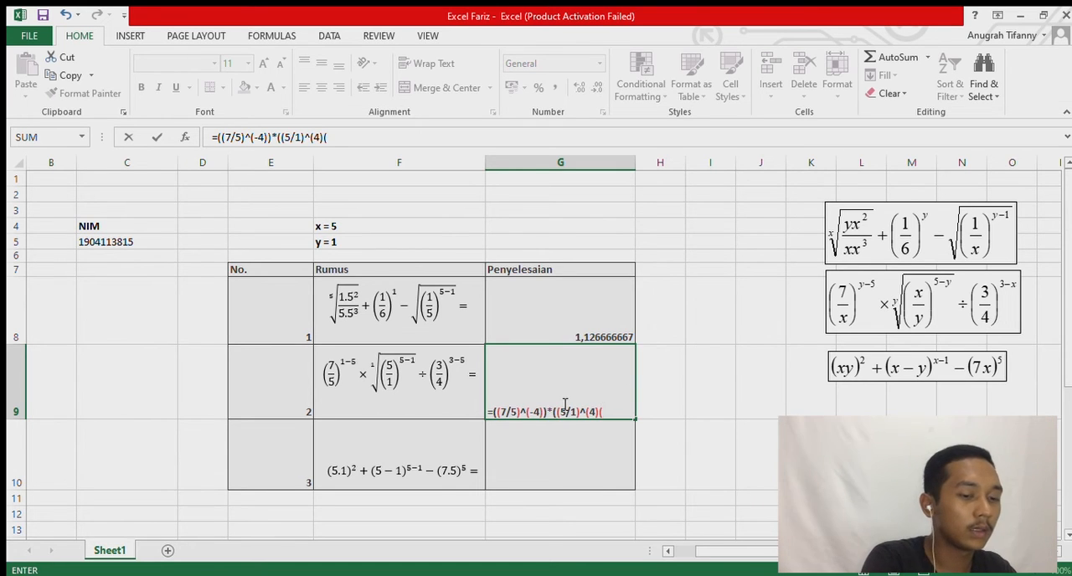
# Add the root exponent ^(1/1) to the 5/1 term of the G9 formula and close its outer parenthesis.
pyautogui.press('BackSpace')
pyautogui.write('^')
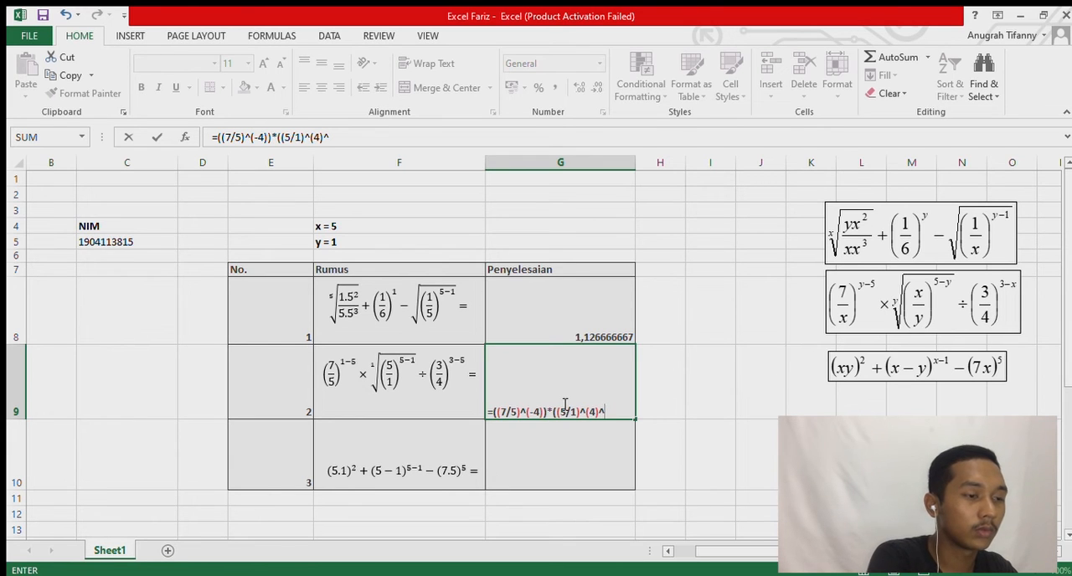
pyautogui.write('(1/)1')
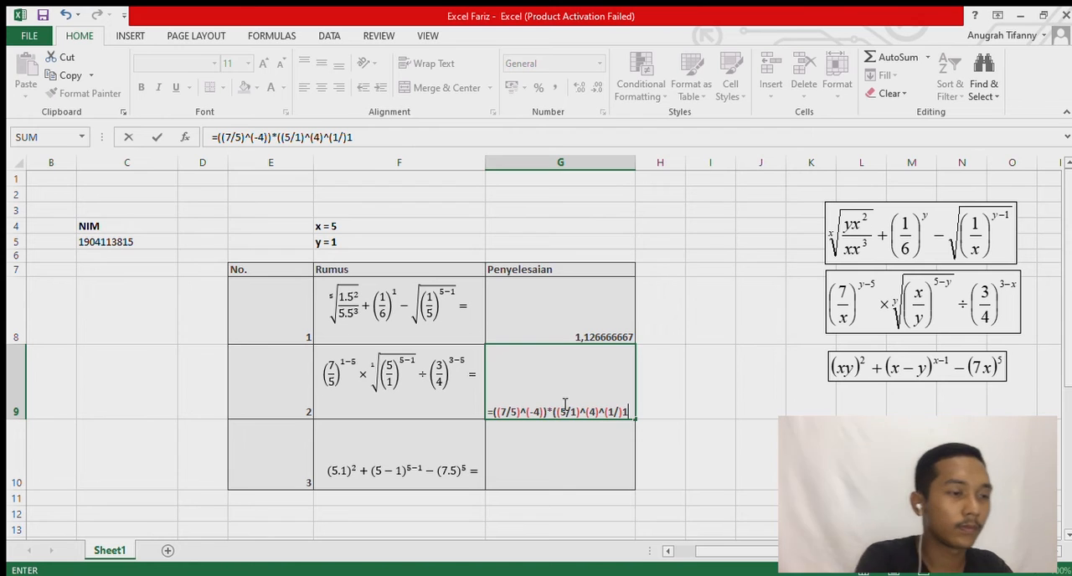
pyautogui.press('BackSpace')
pyautogui.press('BackSpace')
pyautogui.write('1)')
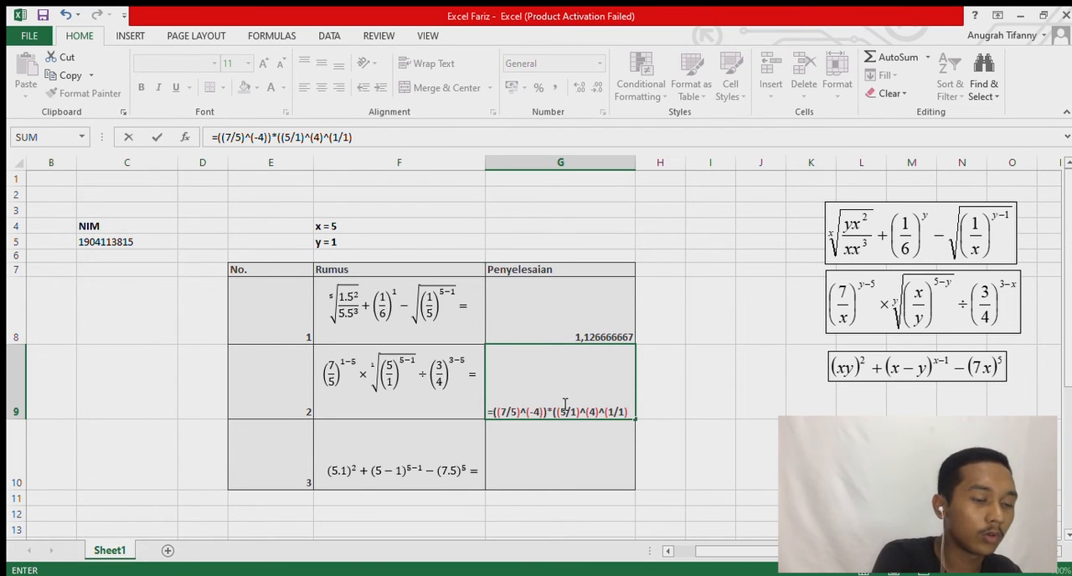
pyautogui.write(')')
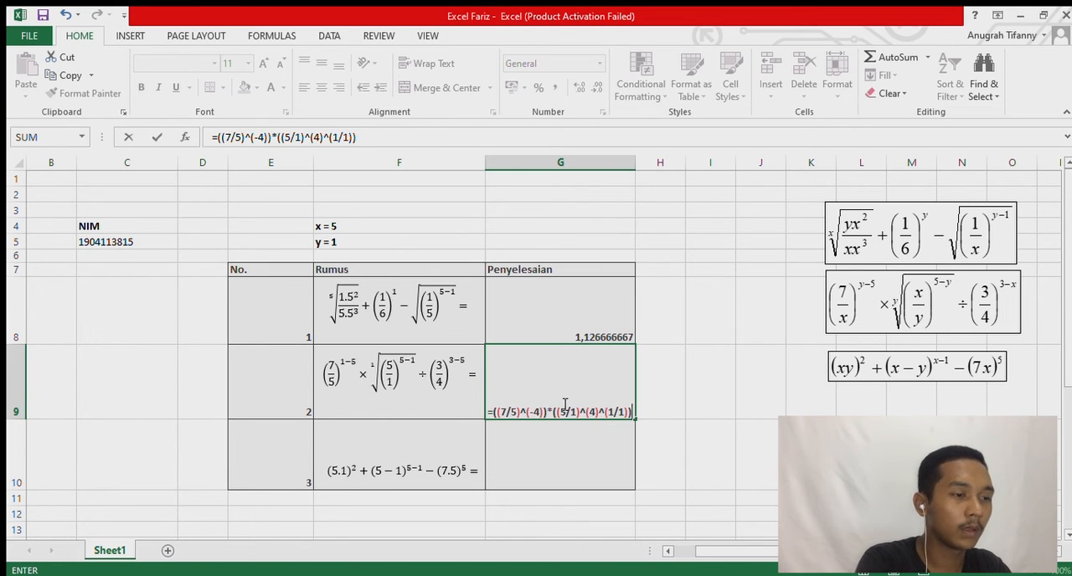
# Finish the G9 formula by dividing it by ((3/4)^(-2)), and enter it in the Penyelesaian cell.
pyautogui.write('/')
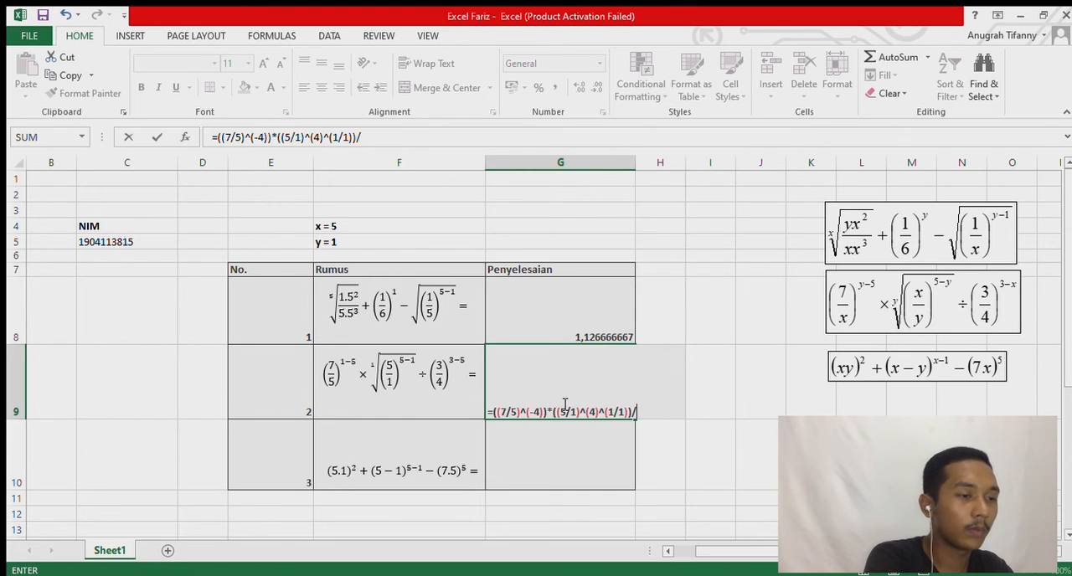
pyautogui.write('((')
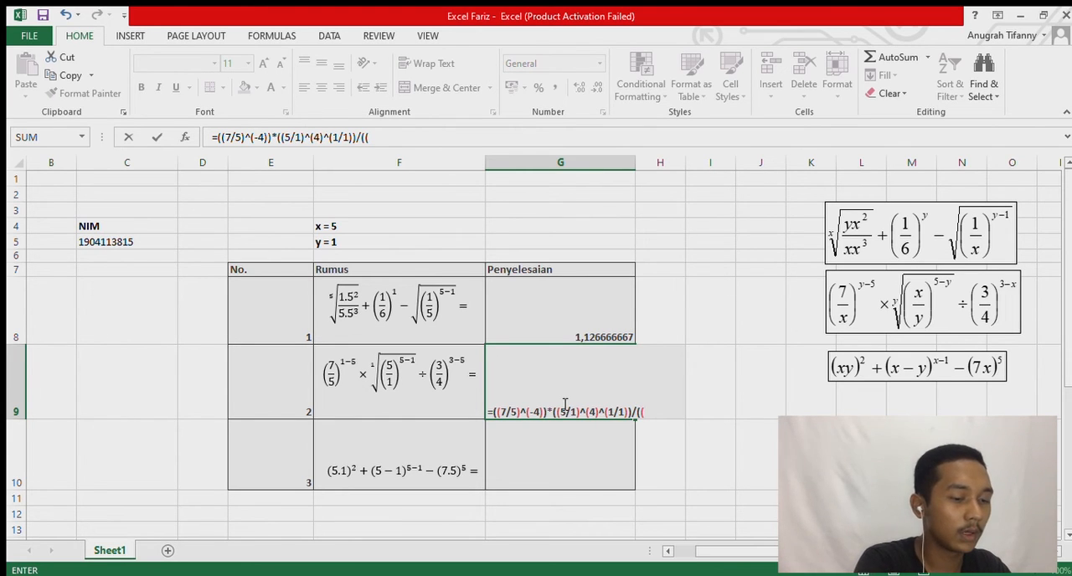
pyautogui.write('3/')
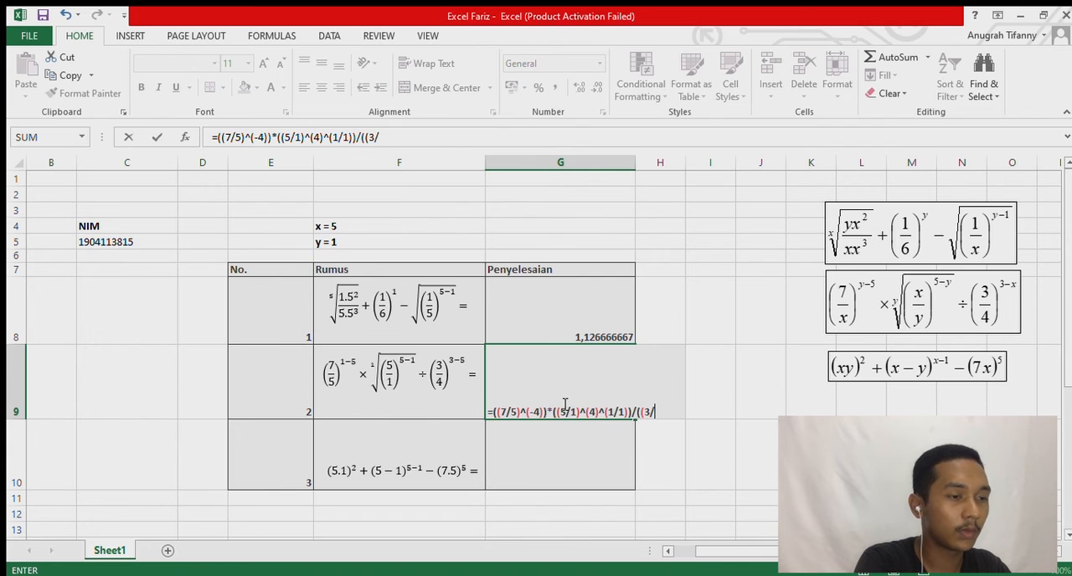
pyautogui.write('4)^')
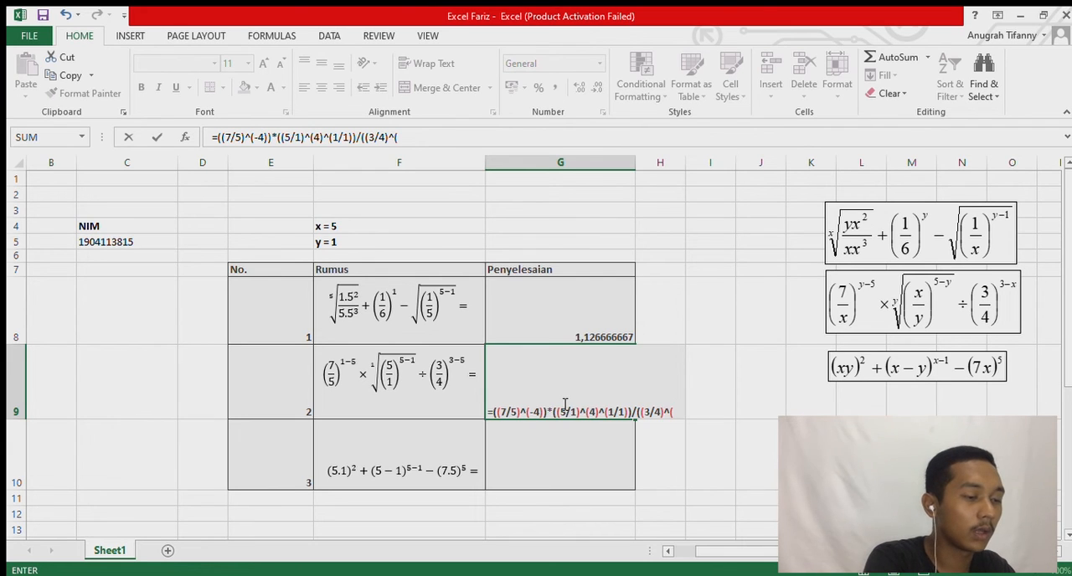
pyautogui.write('(')
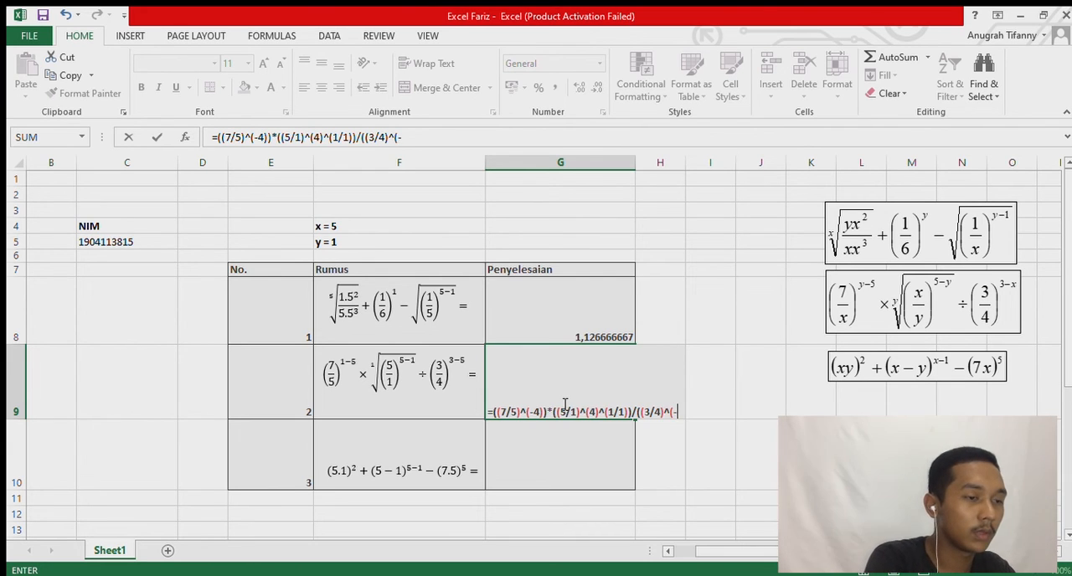
pyautogui.write('-2)')
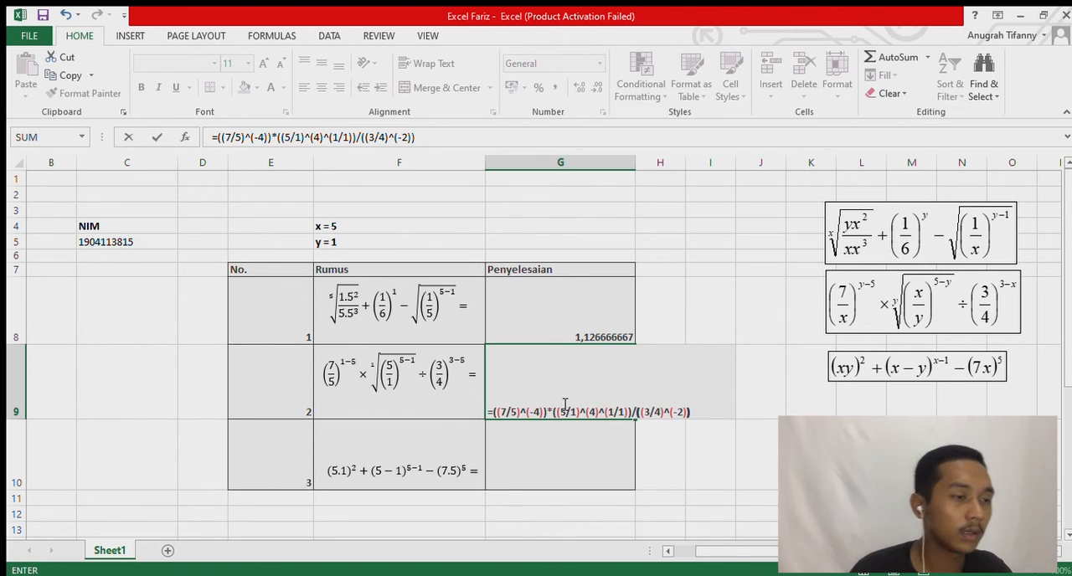
pyautogui.write(')')
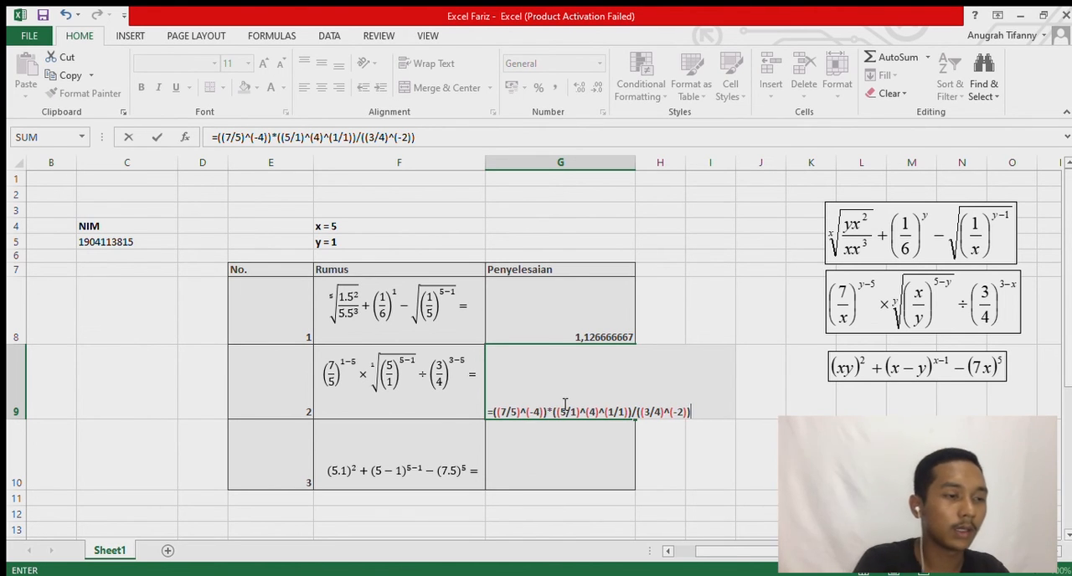
pyautogui.press('Return')
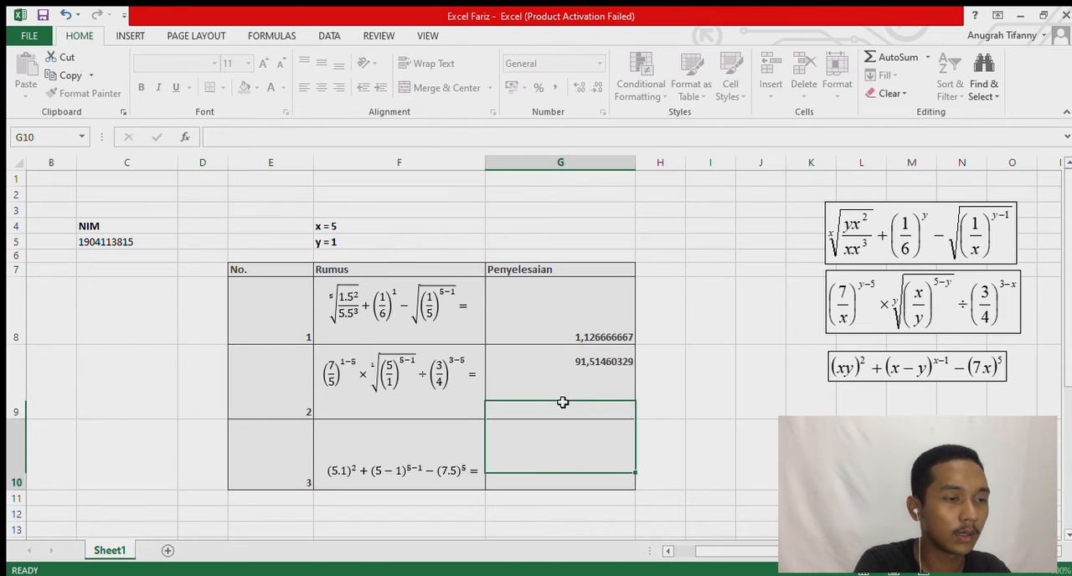
pyautogui.click(563, 402)
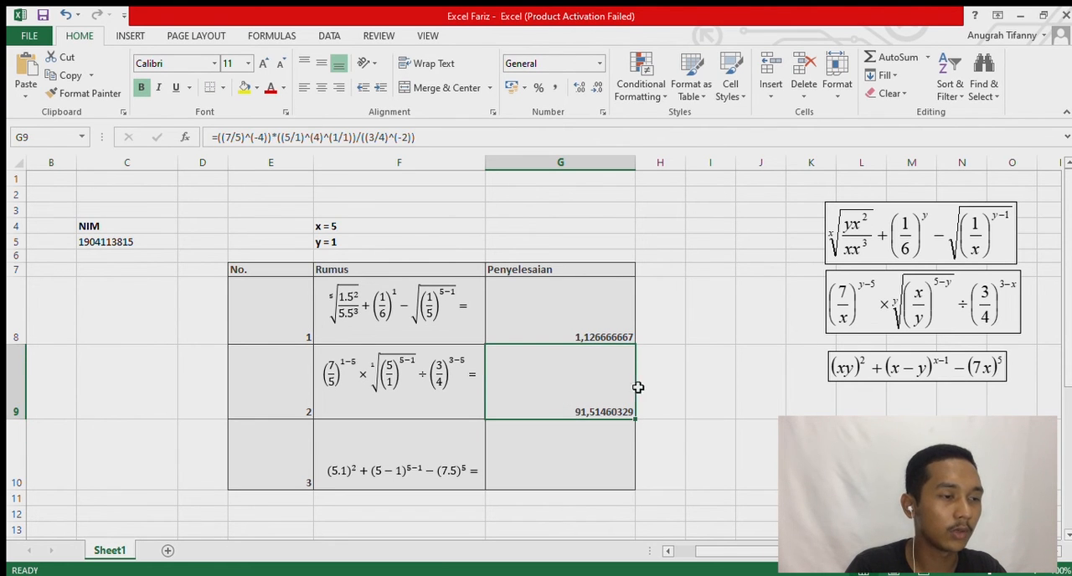
# Start the Penyelesaian formula for number 3 in cell G10 with =((5*1)^(2)).
pyautogui.click(524, 452)
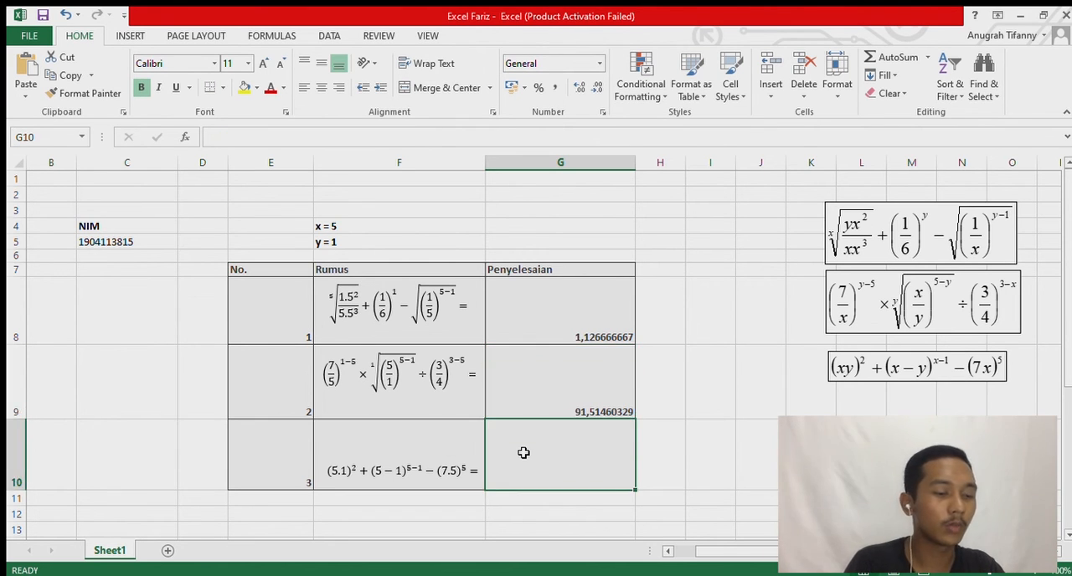
pyautogui.write('=')
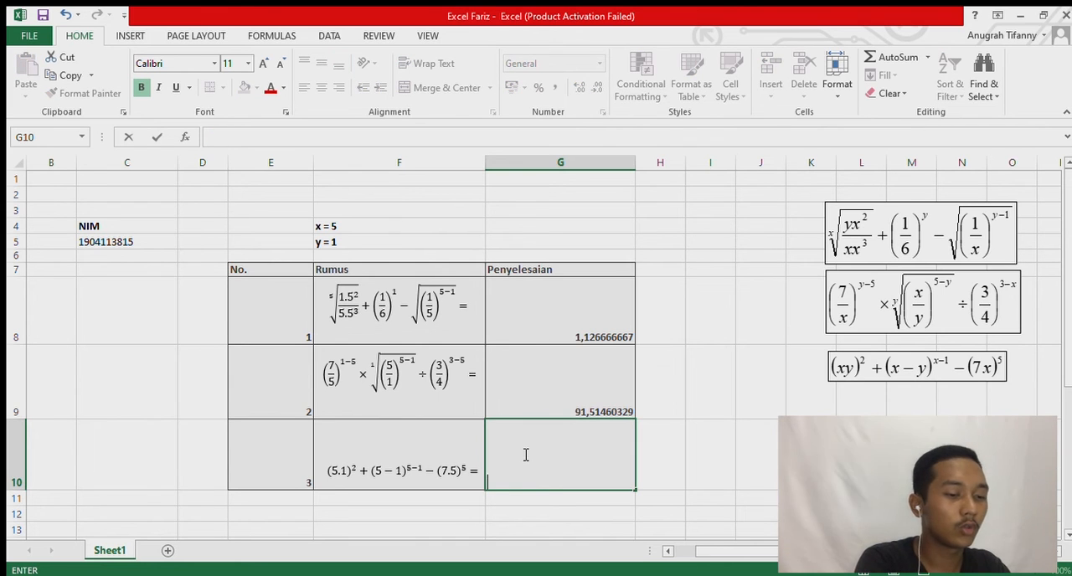
pyautogui.write('((')
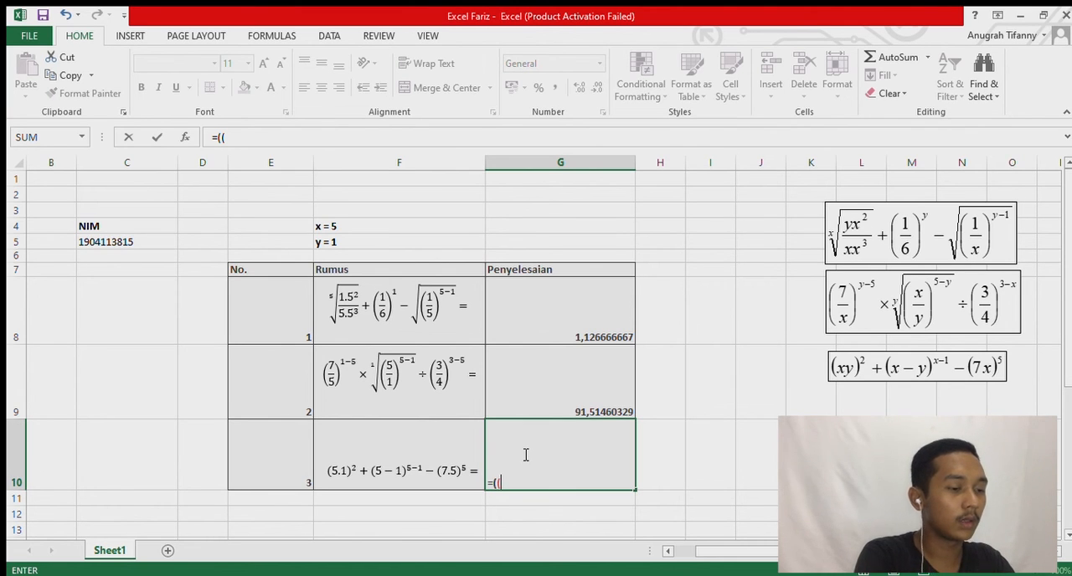
pyautogui.write('5')
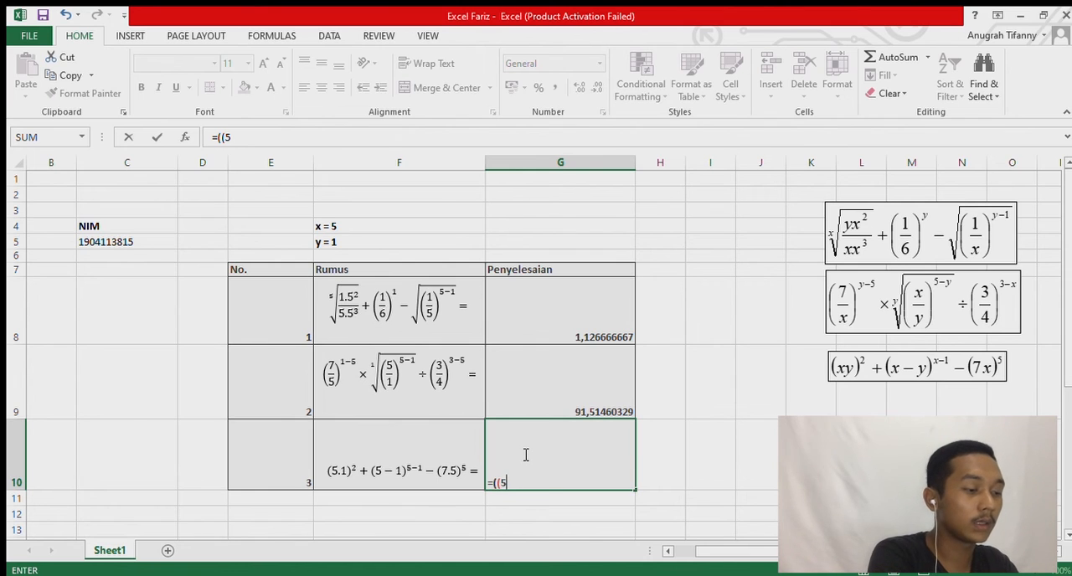
pyautogui.write('*1')
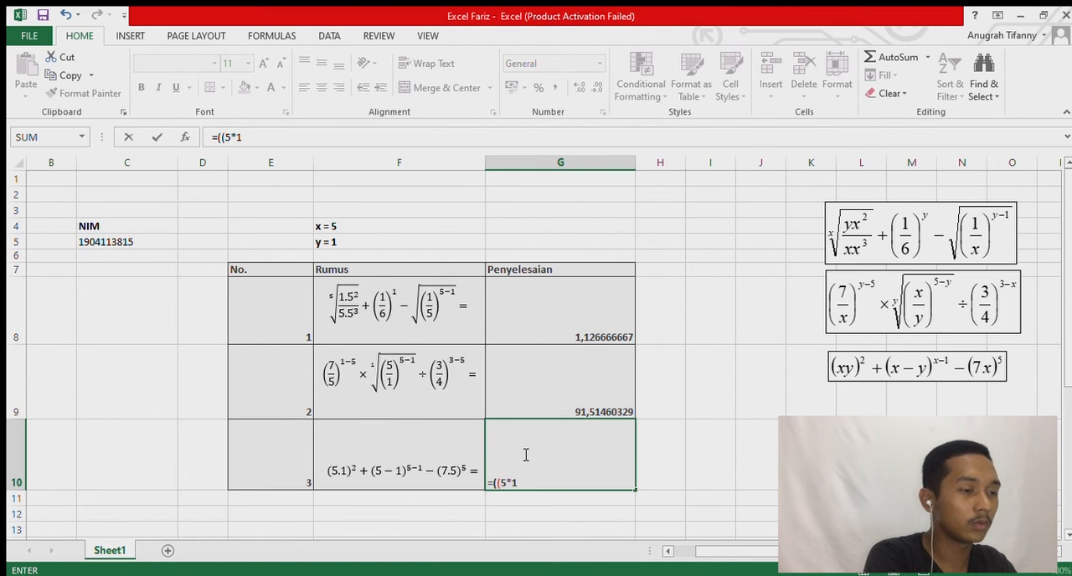
pyautogui.write(')^')
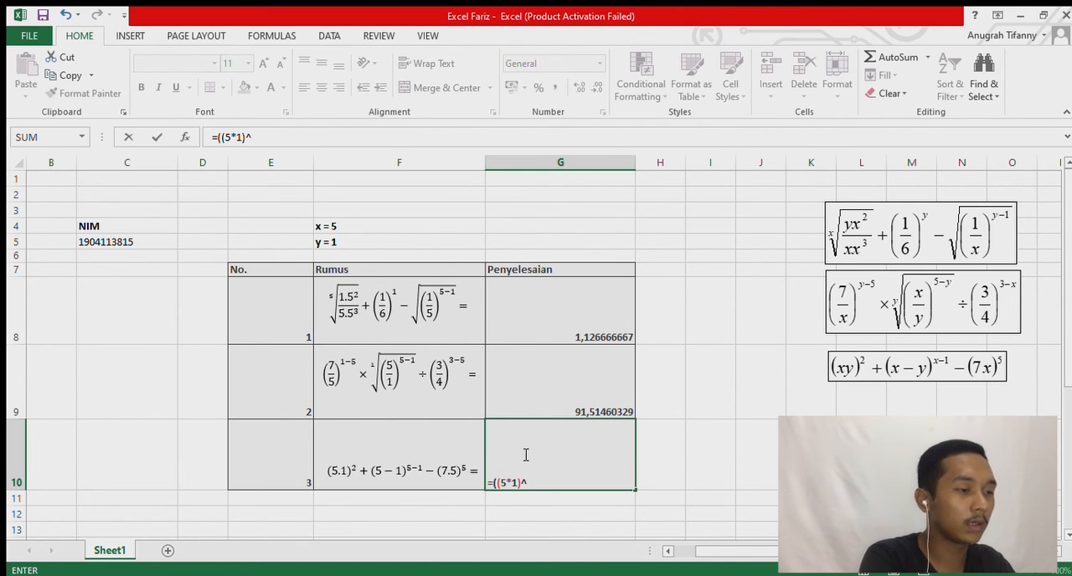
pyautogui.write('(')
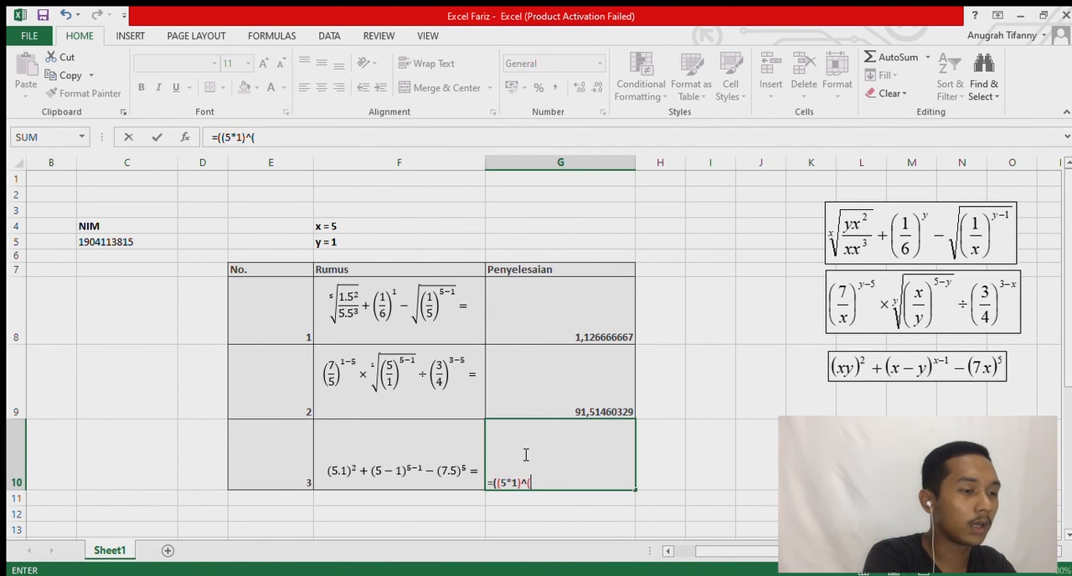
pyautogui.write('2)')
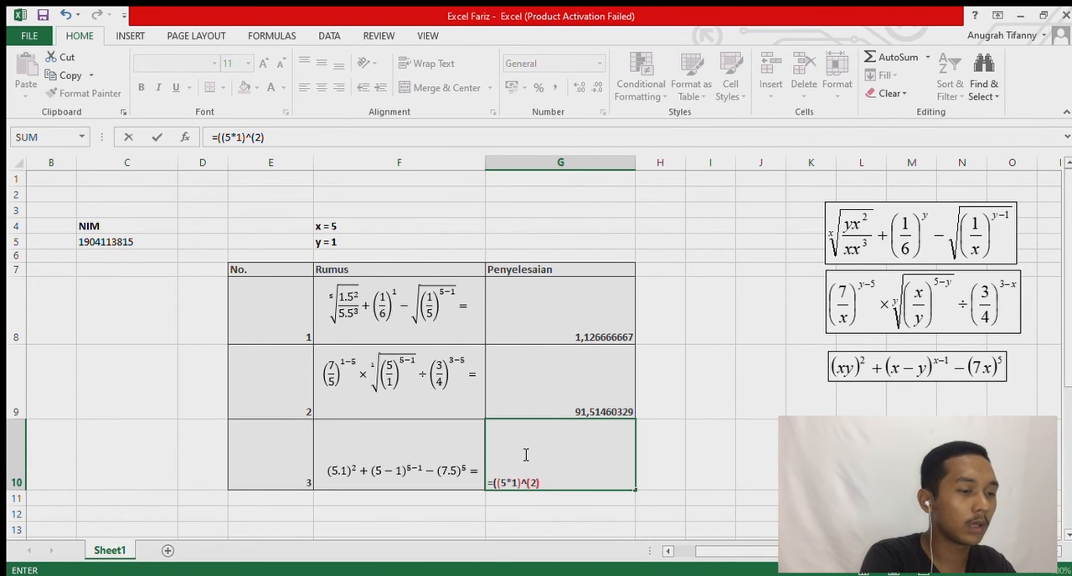
pyautogui.write(')')
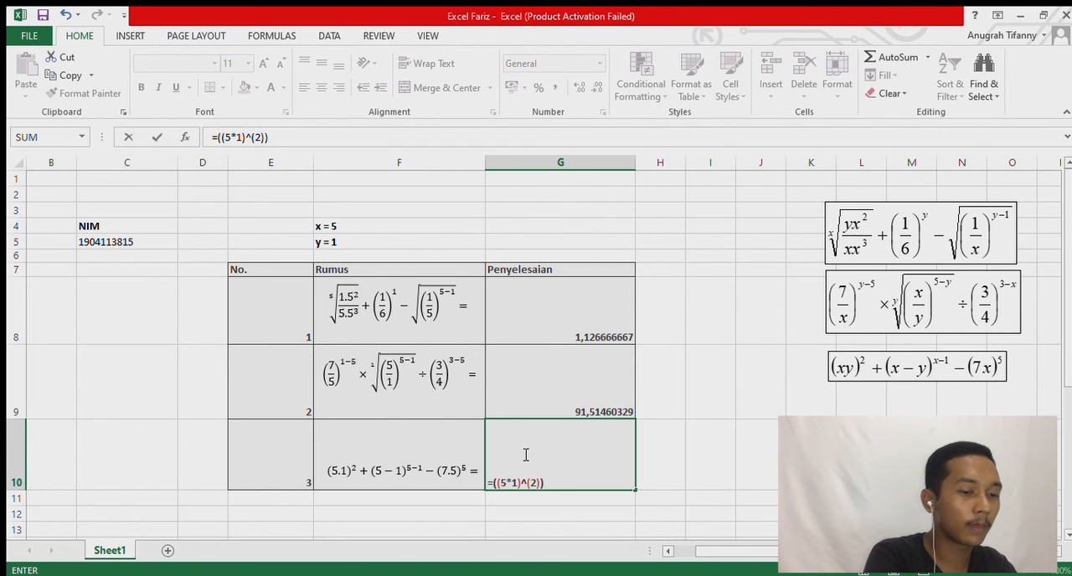
pyautogui.write('+(')
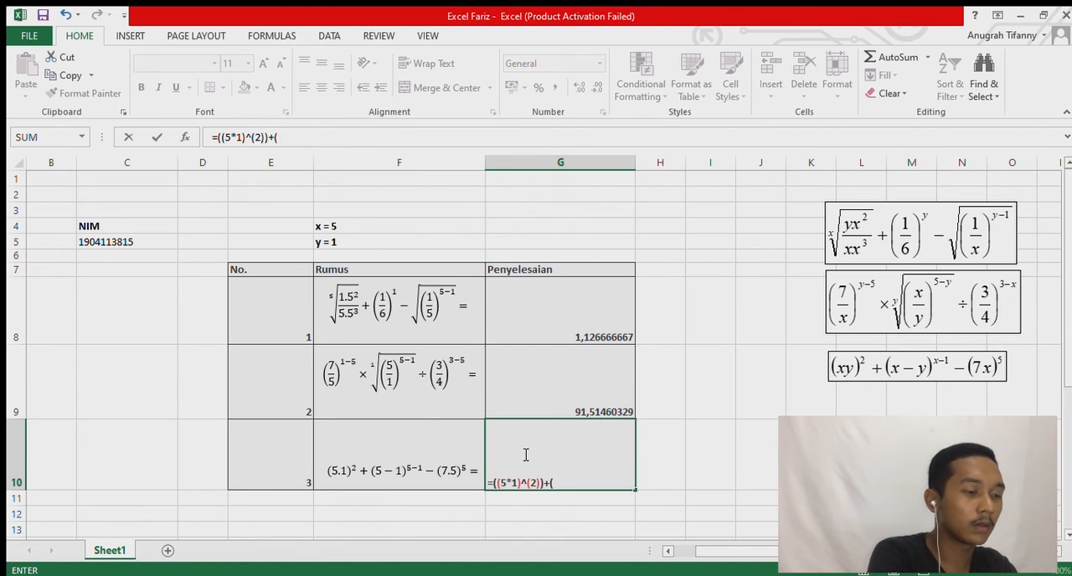
pyautogui.write('(5-1')
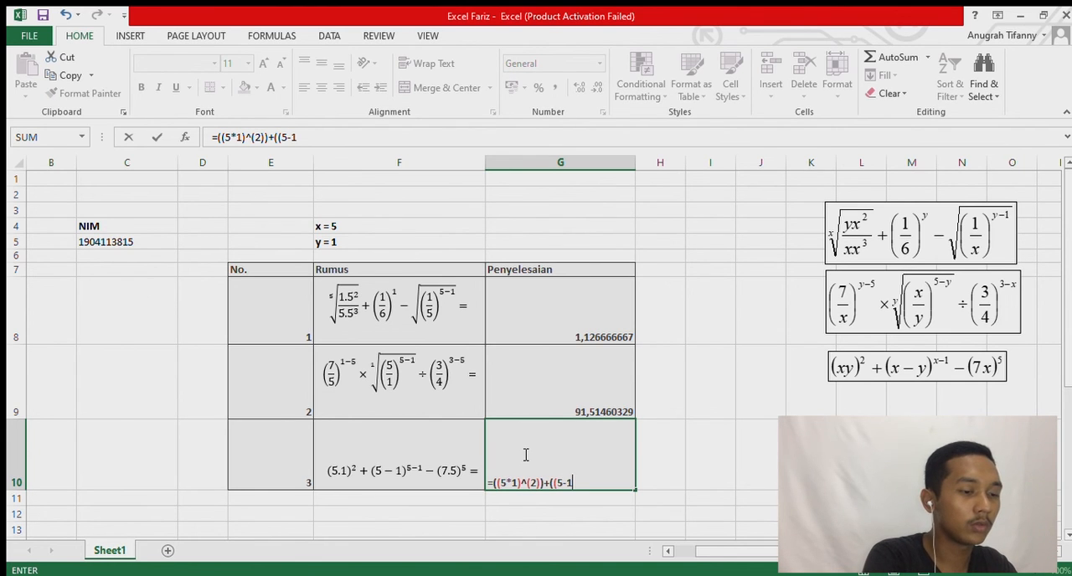
pyautogui.write(')')
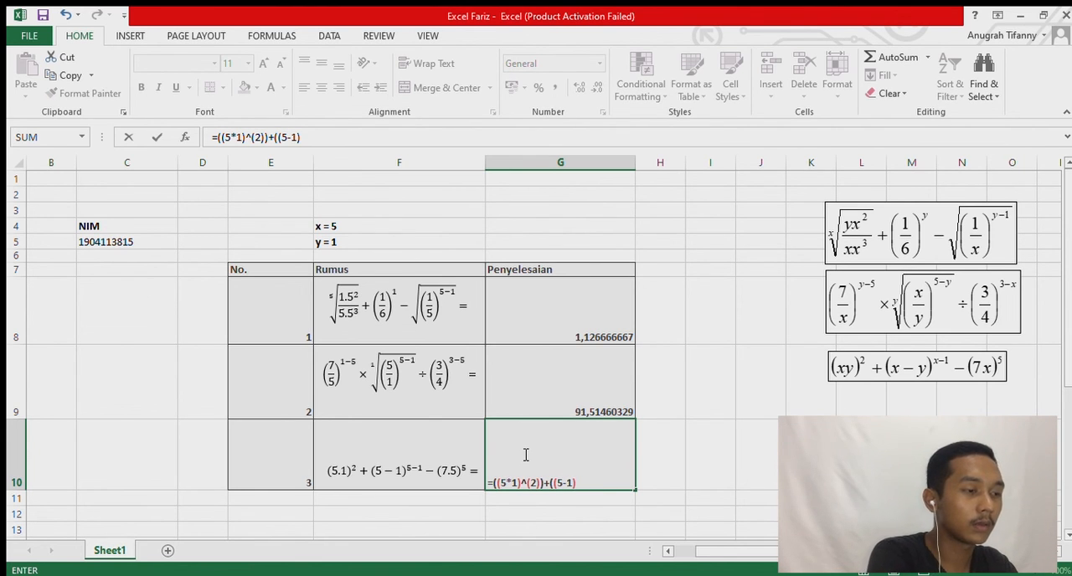
pyautogui.write('^')
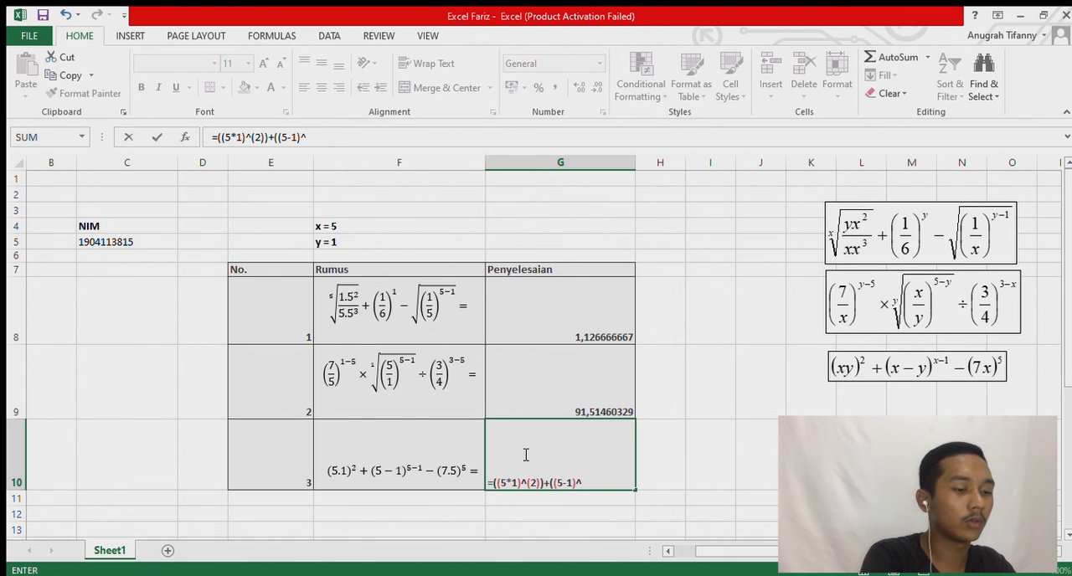
pyautogui.write('(')
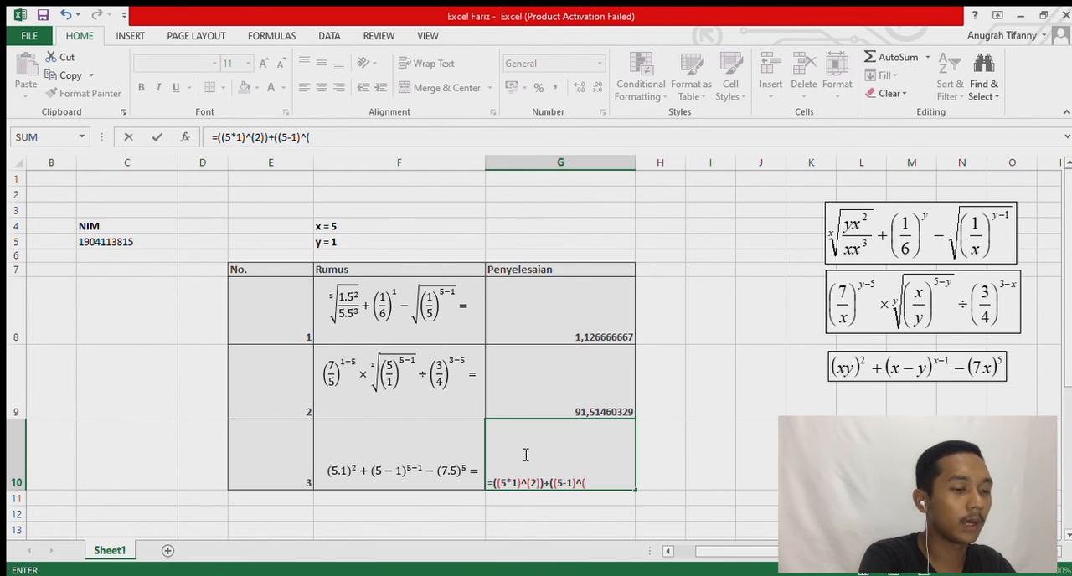
pyautogui.write('4)')
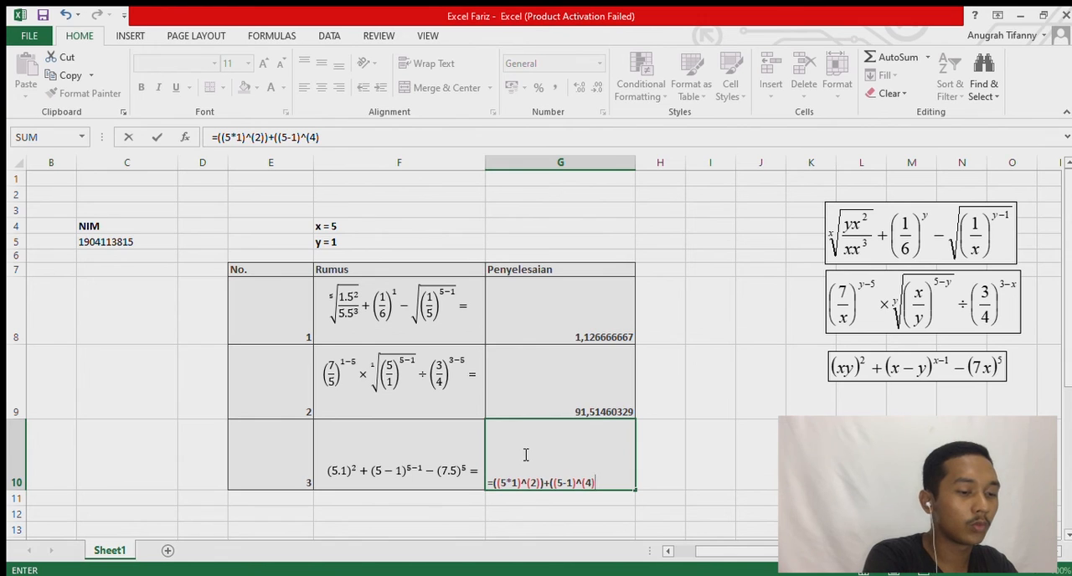
pyautogui.write(')')
pyautogui.write('-')
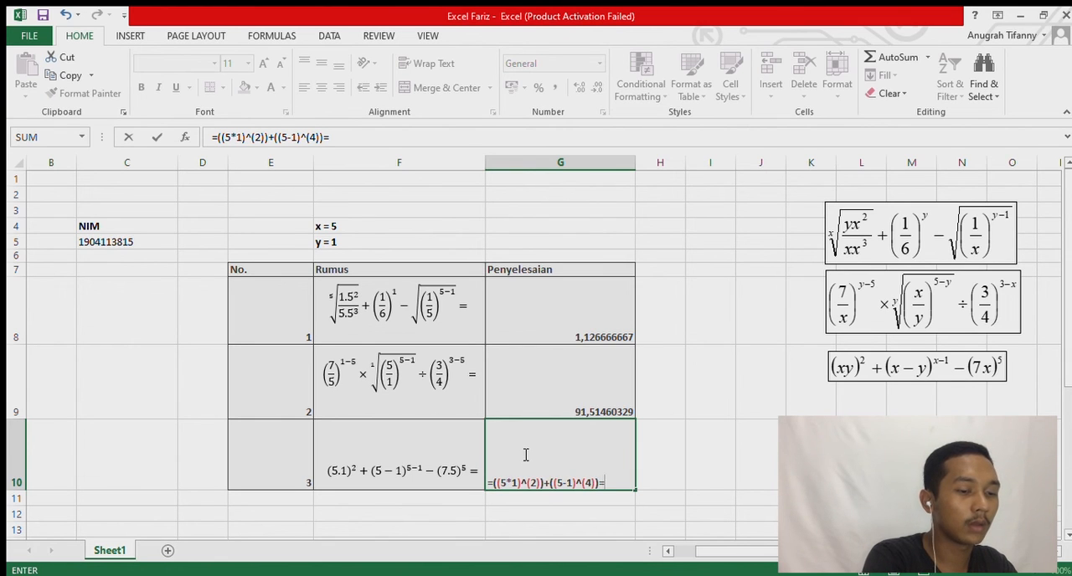
pyautogui.write('(')
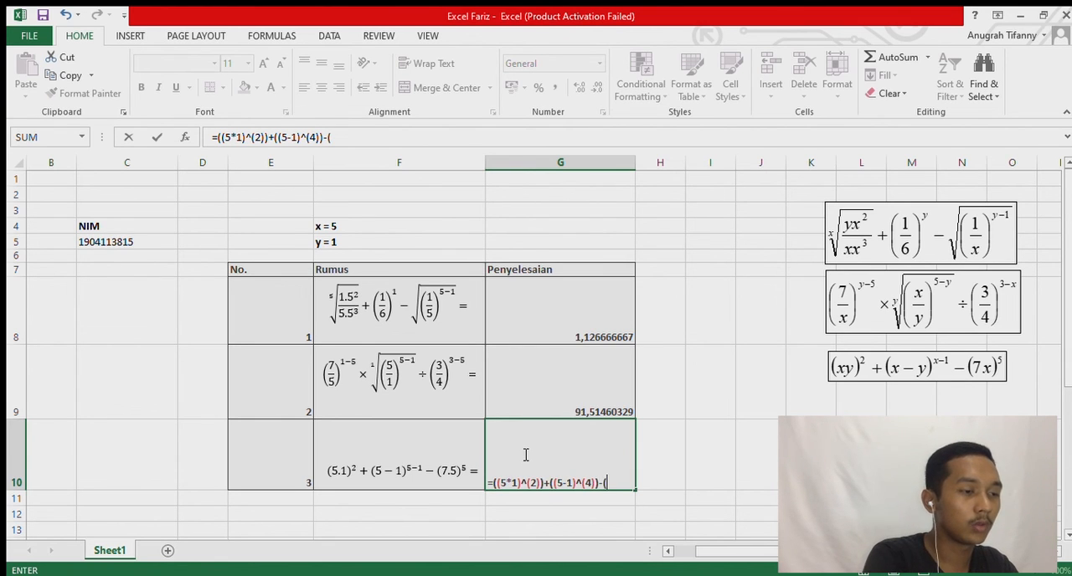
pyautogui.write('7*5')
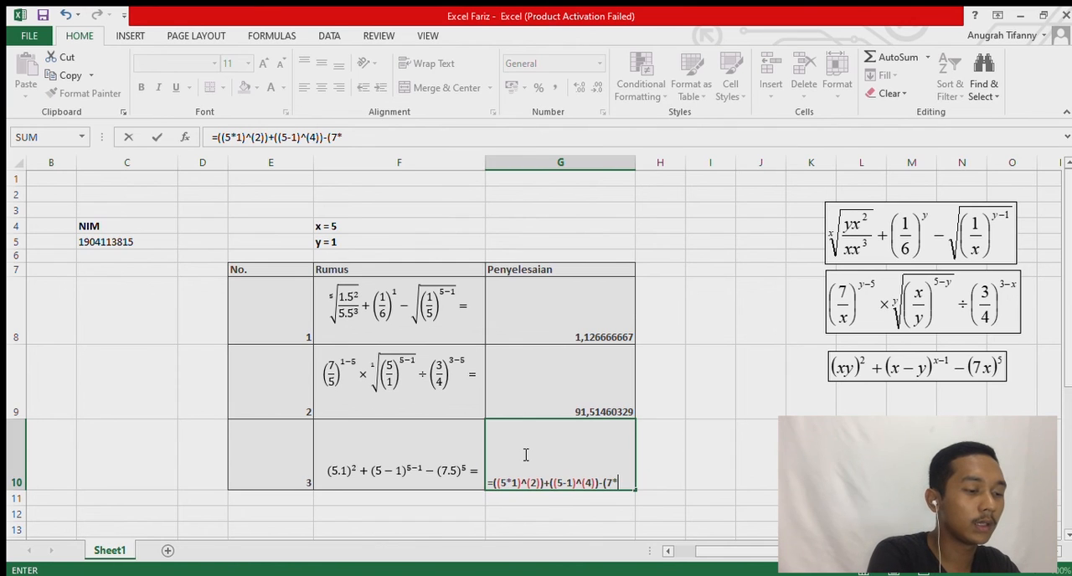
# Extend the G10 formula with a subtraction of an open group holding the product 7*5: -((7*5).
pyautogui.press('BackSpace')
pyautogui.press('BackSpace')
pyautogui.press('BackSpace')
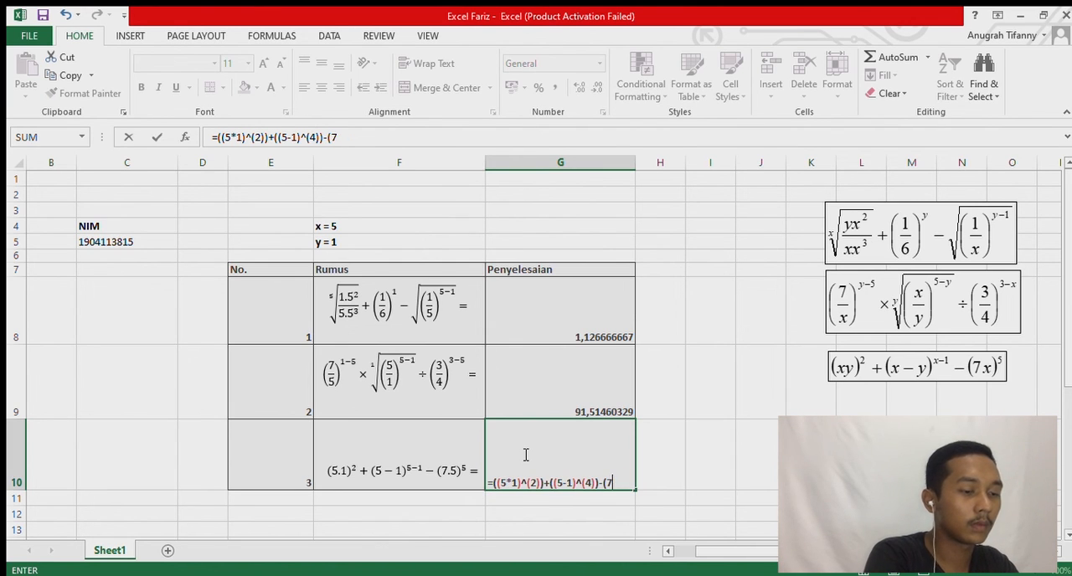
pyautogui.write('(')
pyautogui.write('7*')
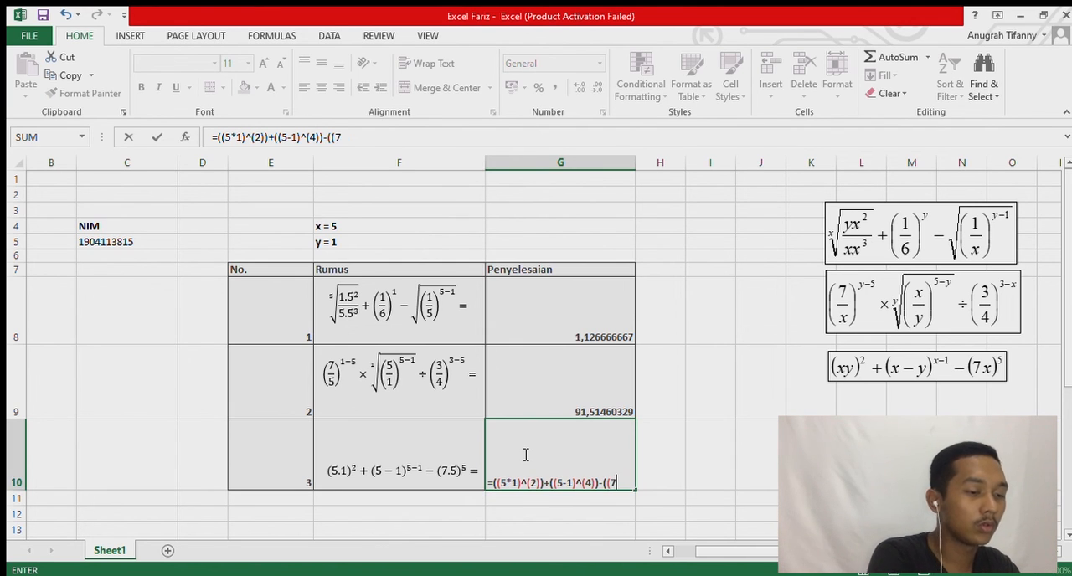
pyautogui.write('5')
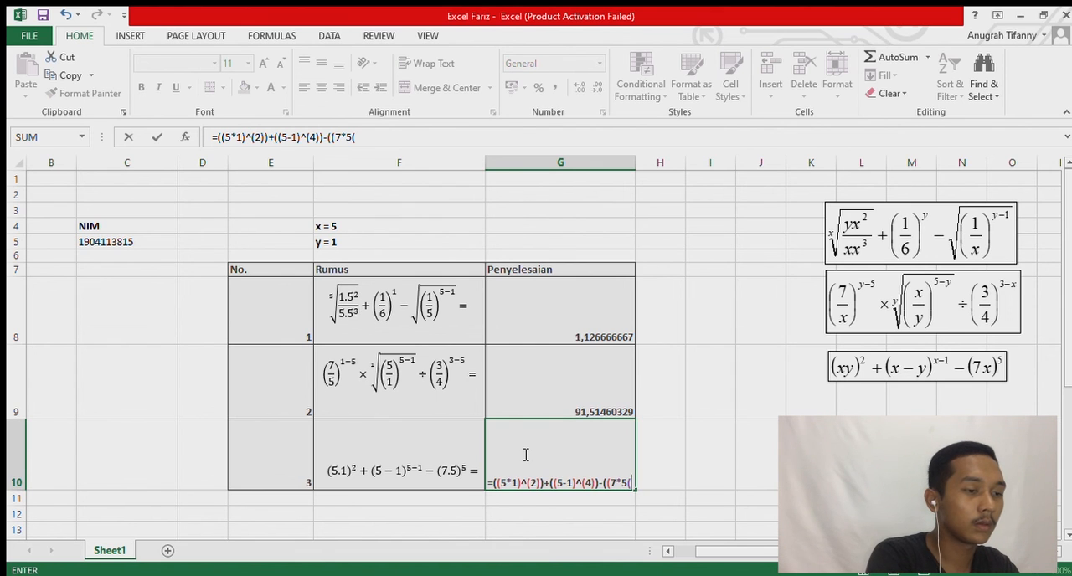
pyautogui.write(')')
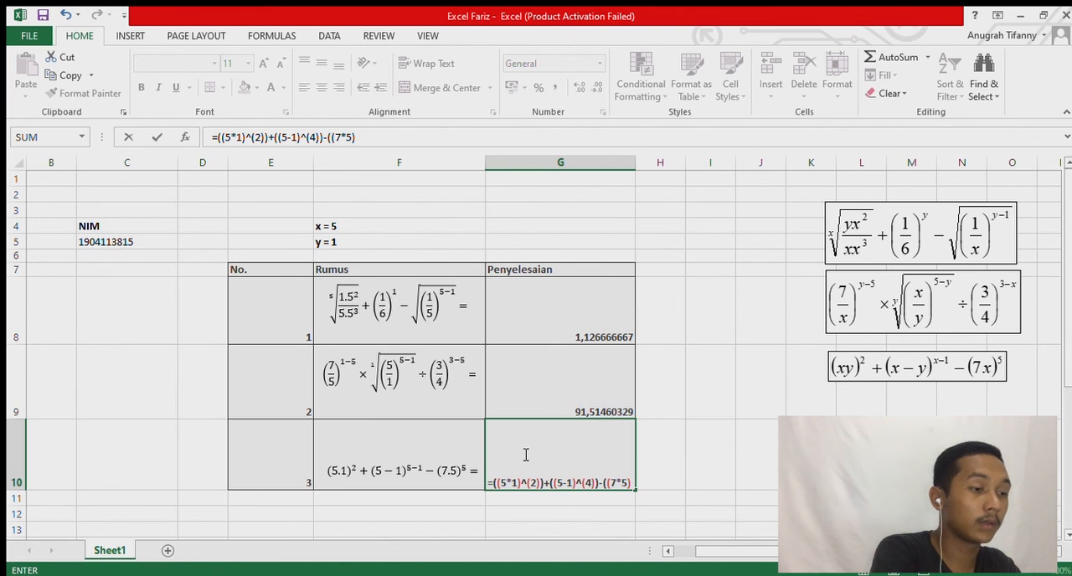
pyautogui.write('^')
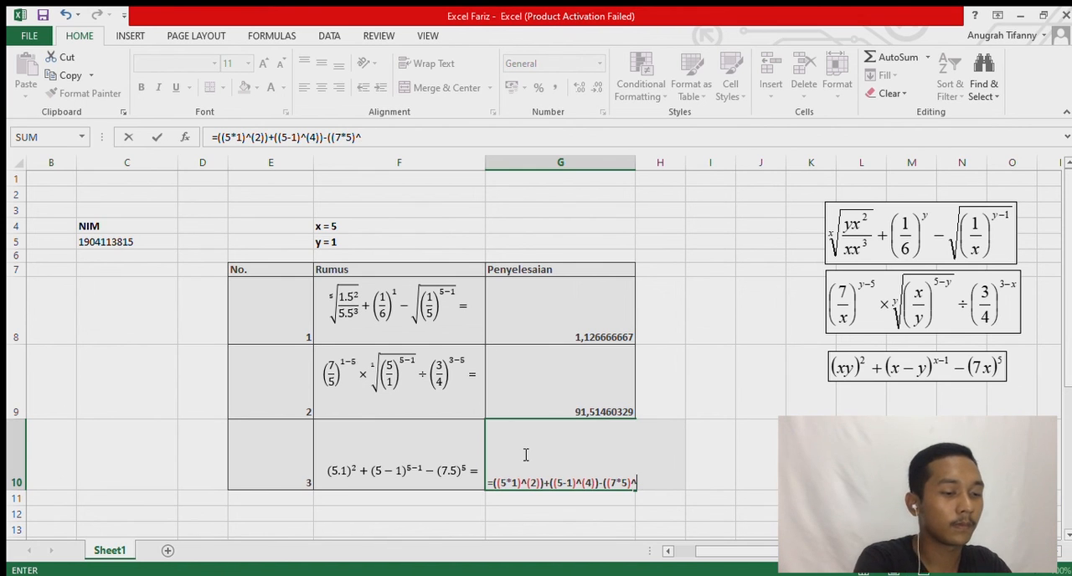
pyautogui.write('(5)')
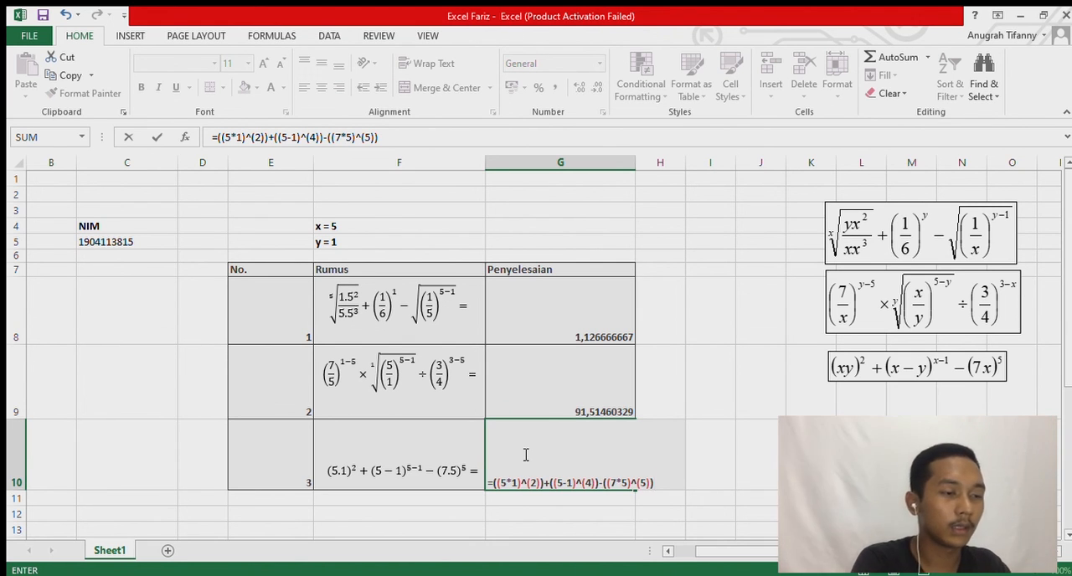
# Complete the G10 formula by raising the 7*5 term with ^(5), closing its outer parenthesis, and entering it.
pyautogui.press('Return')
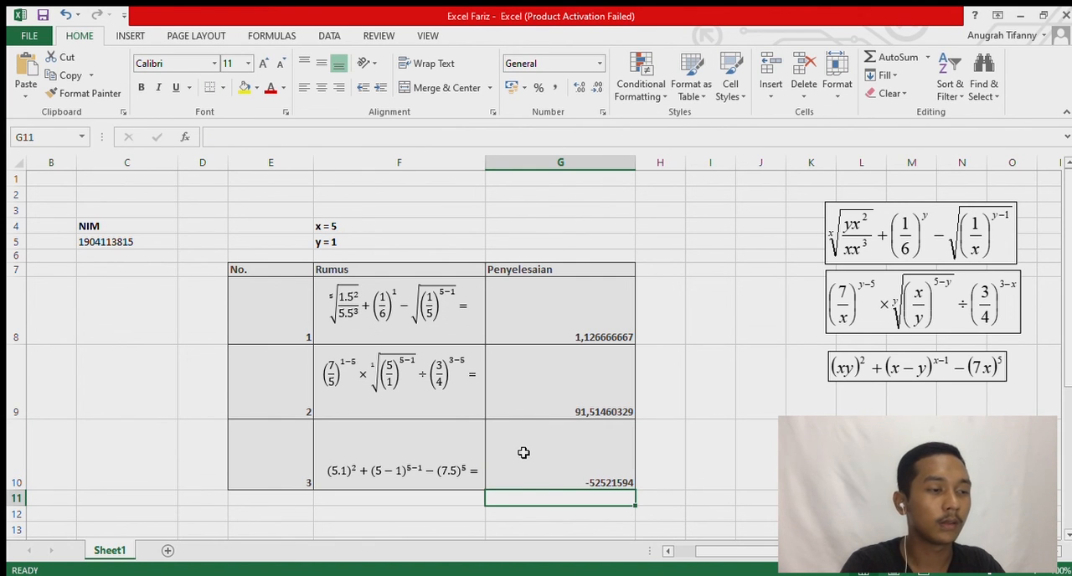
# Review the formulas behind the three Penyelesaian results in cells G8 to G10, checking the number 3 formula within its cell.
pyautogui.click(584, 465)
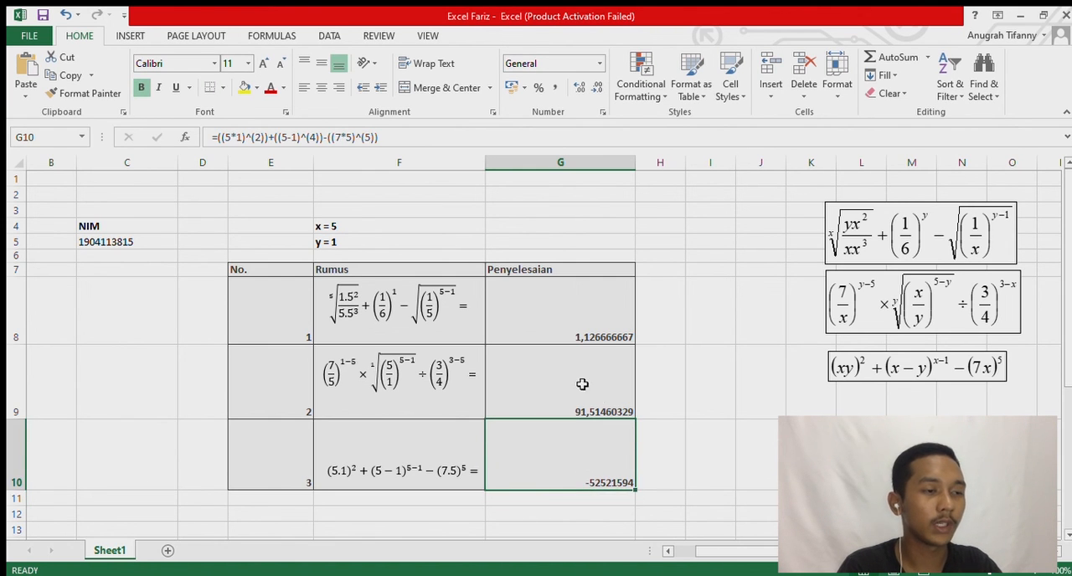
pyautogui.click(584, 371)
pyautogui.click(570, 326)
pyautogui.click(558, 373)
pyautogui.click(558, 502)
pyautogui.click(553, 397)
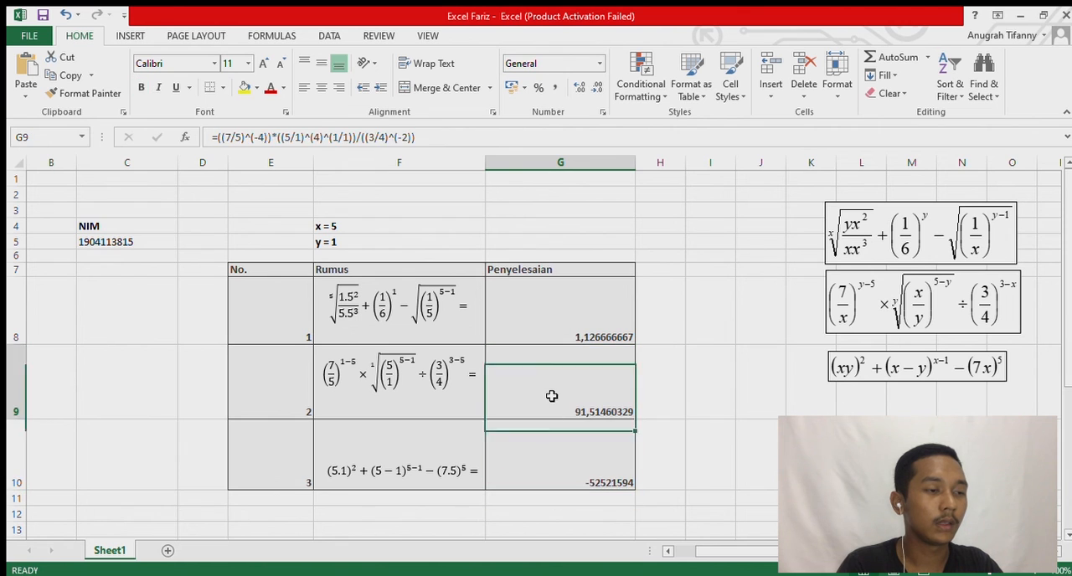
pyautogui.click(555, 338)
pyautogui.doubleClick(564, 461)
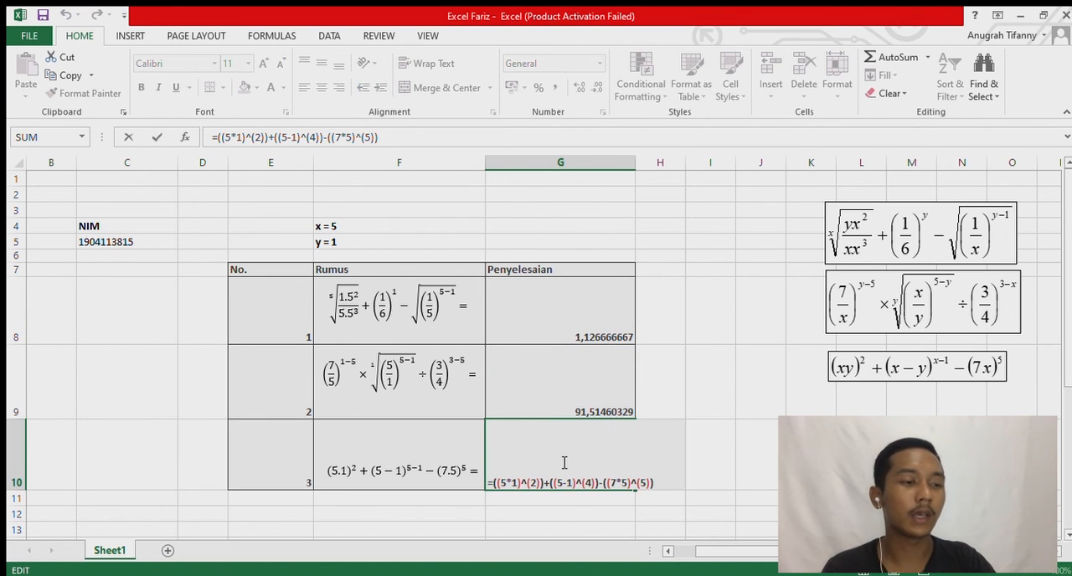
pyautogui.click(660, 485)
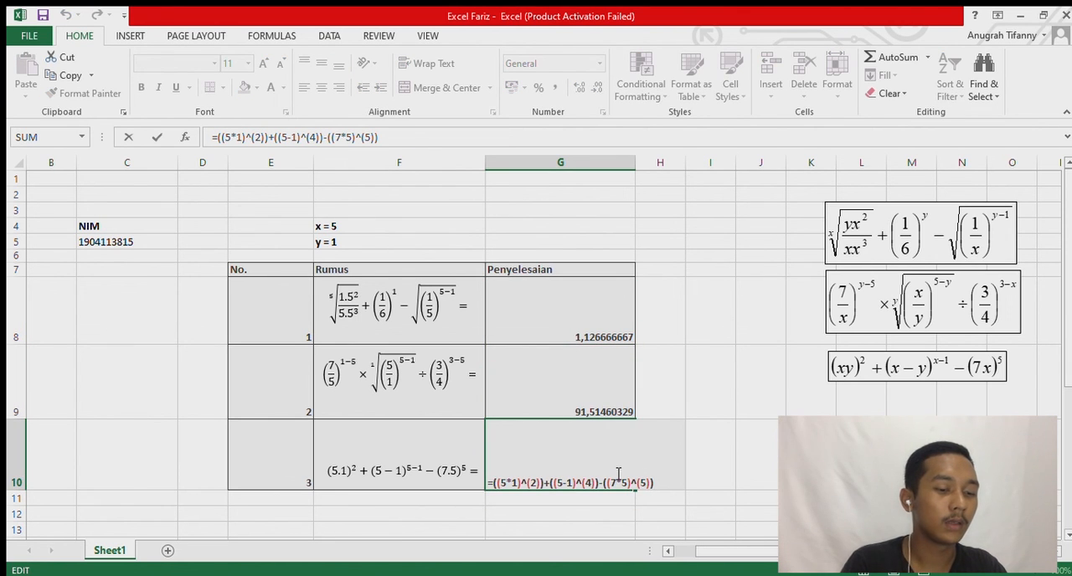
pyautogui.press('Return')
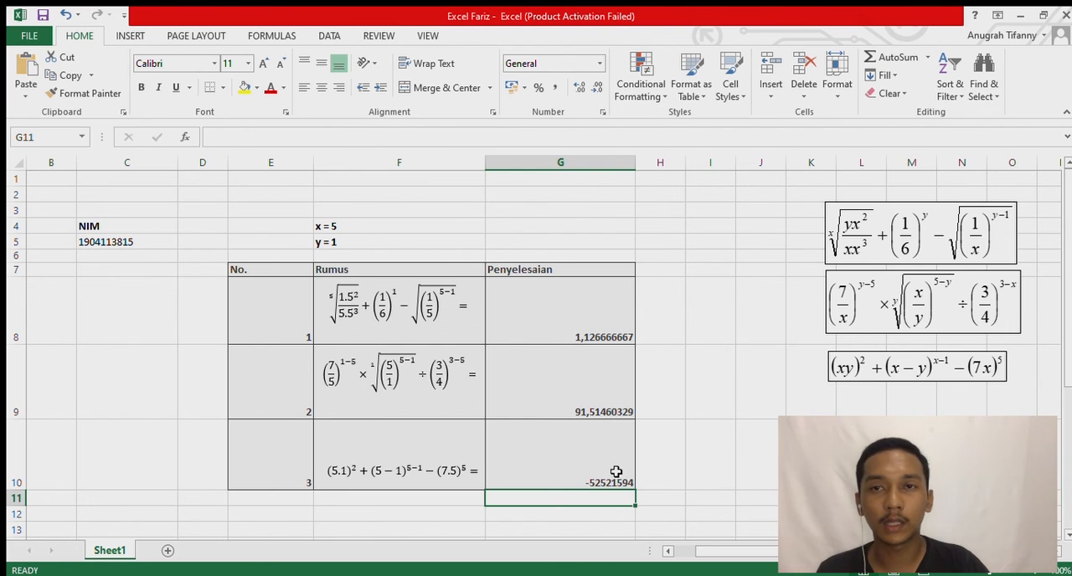